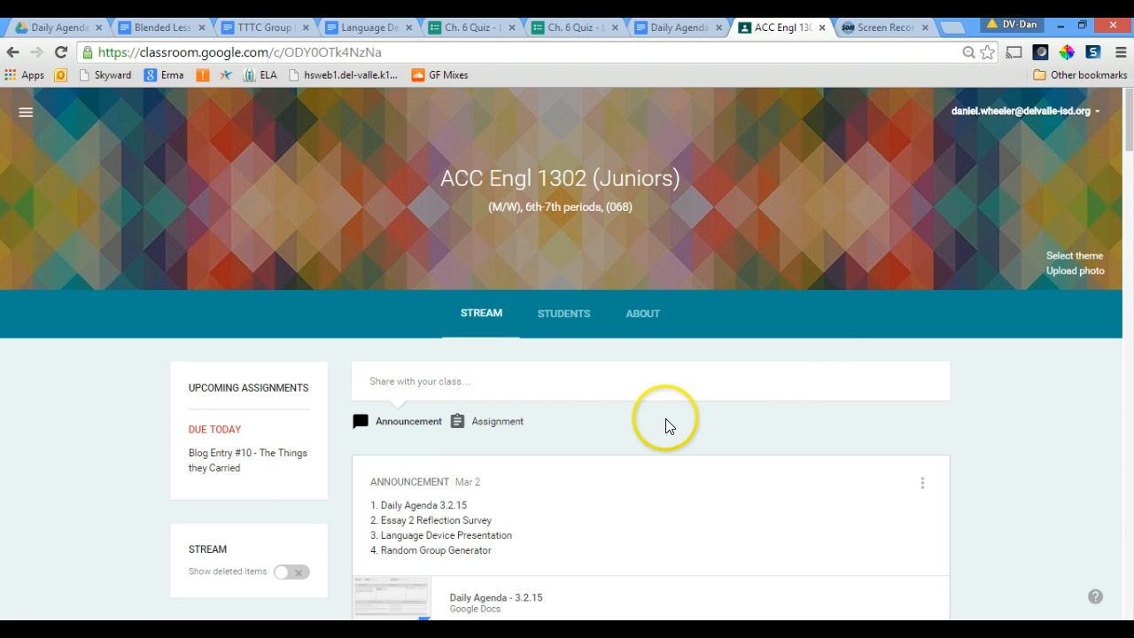
# - Look over the ACC Engl 1302 (Juniors) class stream and the Daily Agenda section of the Blended Lesson Design outline
pyautogui.moveTo(1131, 128); pyautogui.dragTo(1131, 128)
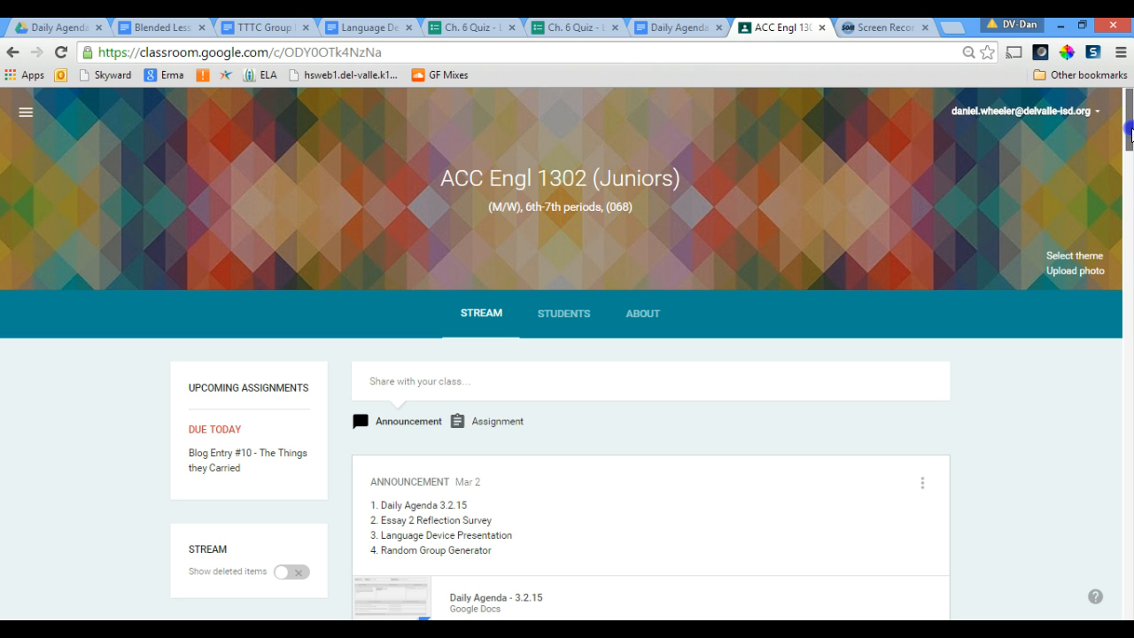
pyautogui.moveTo(1131, 133); pyautogui.dragTo(1131, 133)
pyautogui.scroll(-1, 1121, 169)
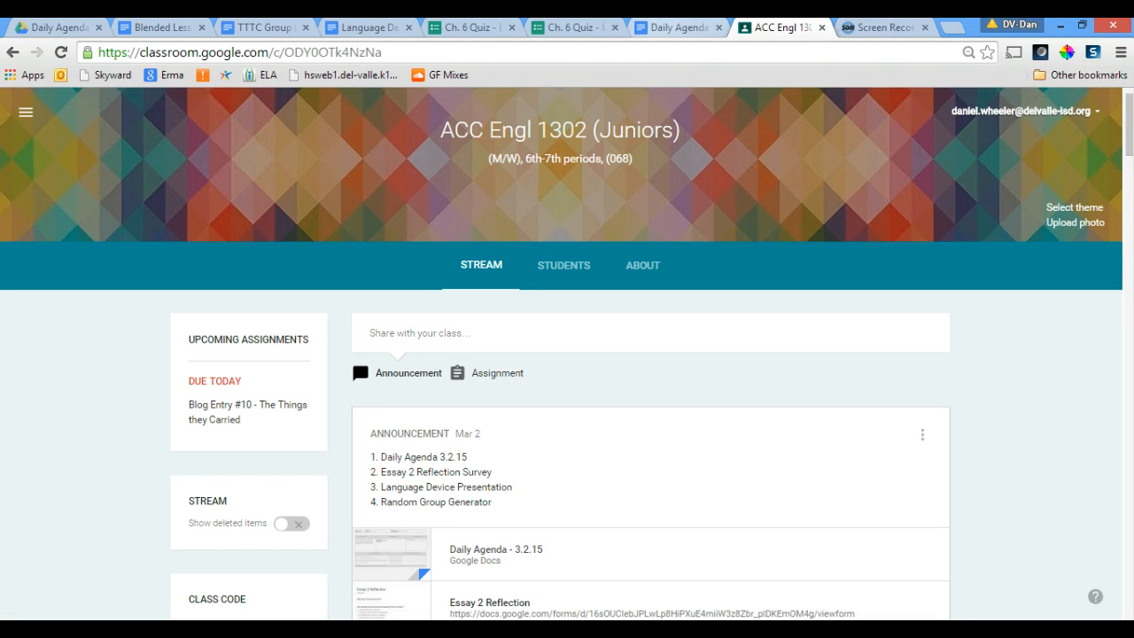
pyautogui.click(160, 28)
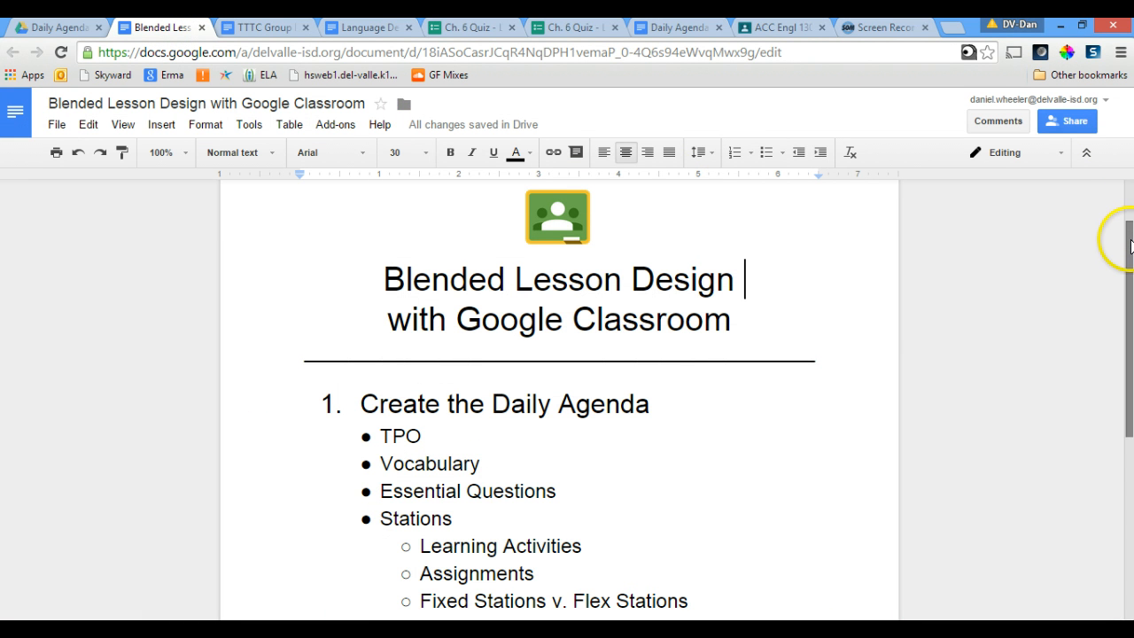
pyautogui.click(1130, 247)
pyautogui.moveTo(1130, 247); pyautogui.dragTo(1127, 282)
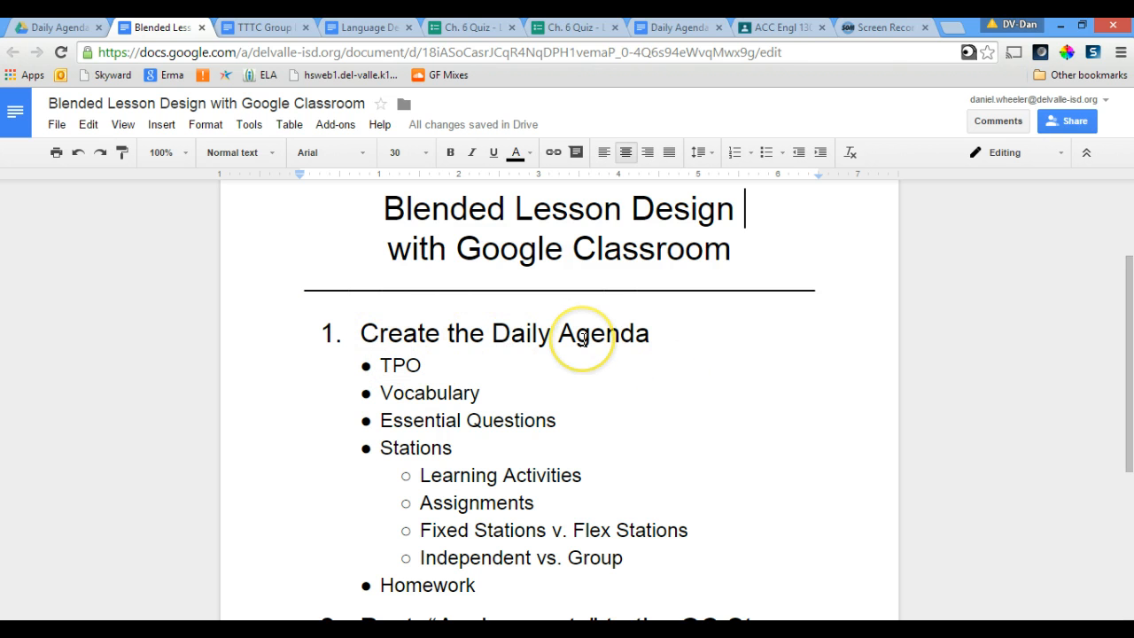
# - Inspect the file actions available for Daily Agenda - 3.4.15 in the Daily Agendas folder on Google Drive
pyautogui.click(53, 24)
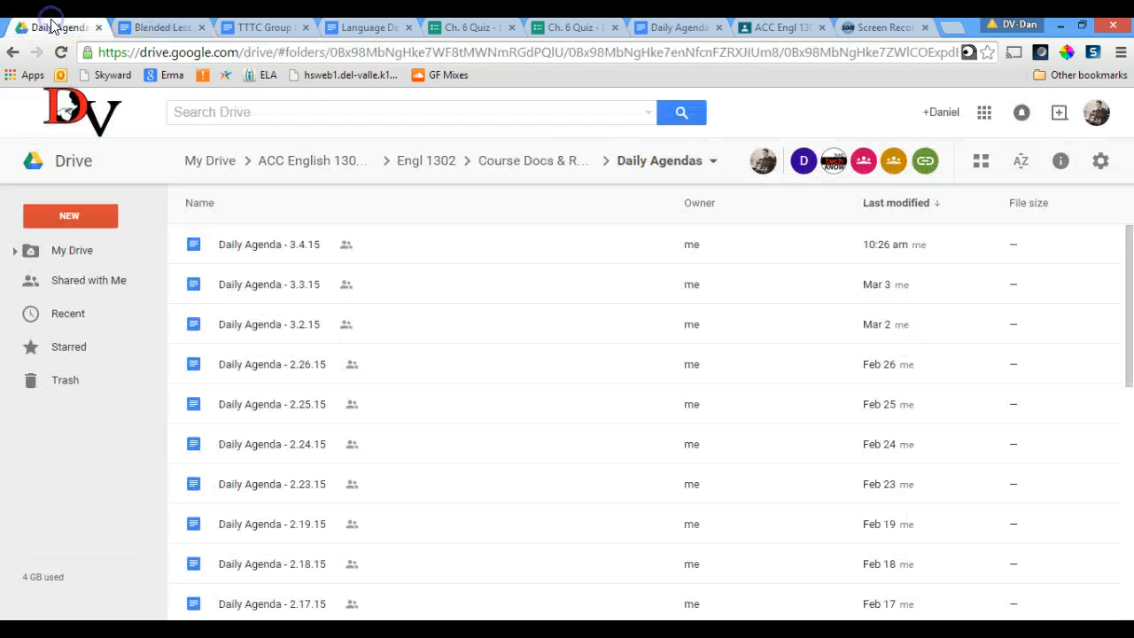
pyautogui.click(258, 256)
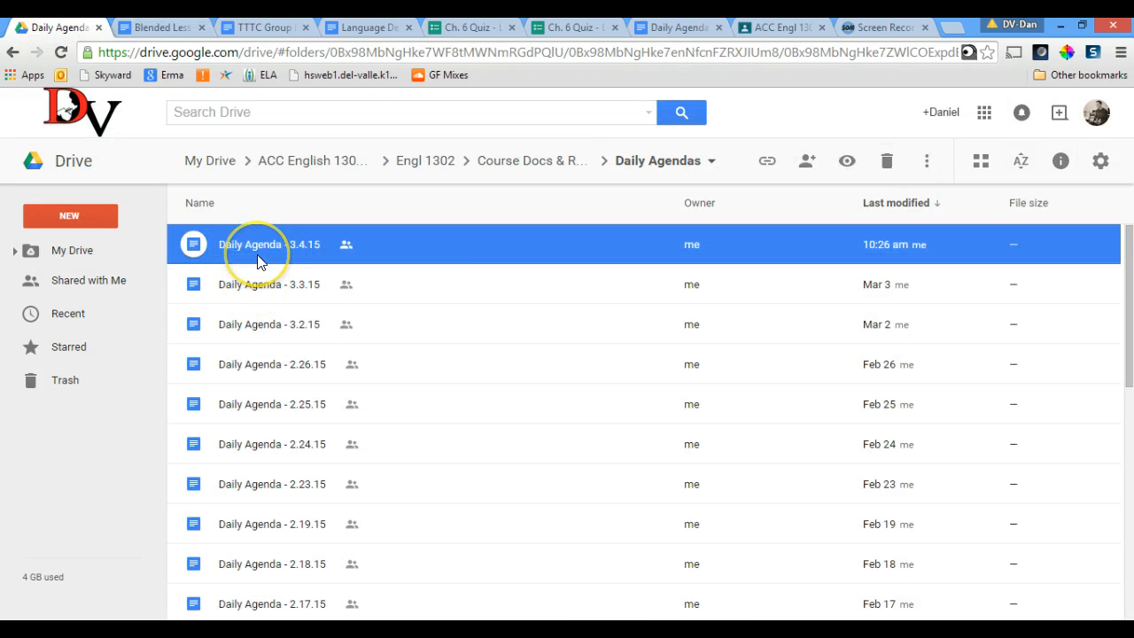
pyautogui.rightClick(257, 256)
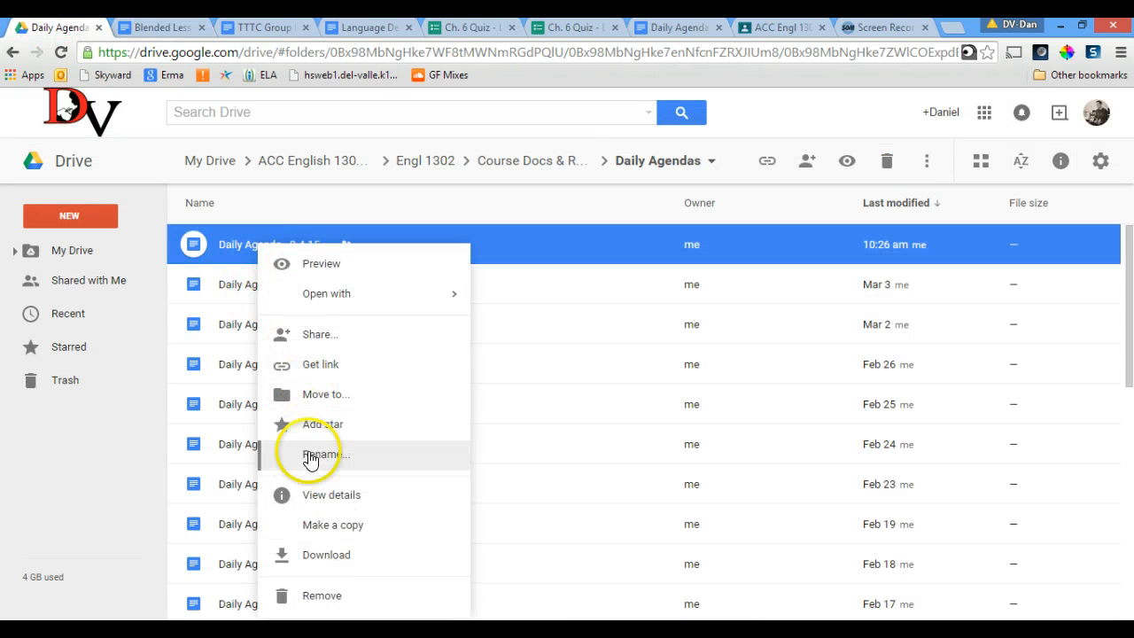
pyautogui.click(164, 468)
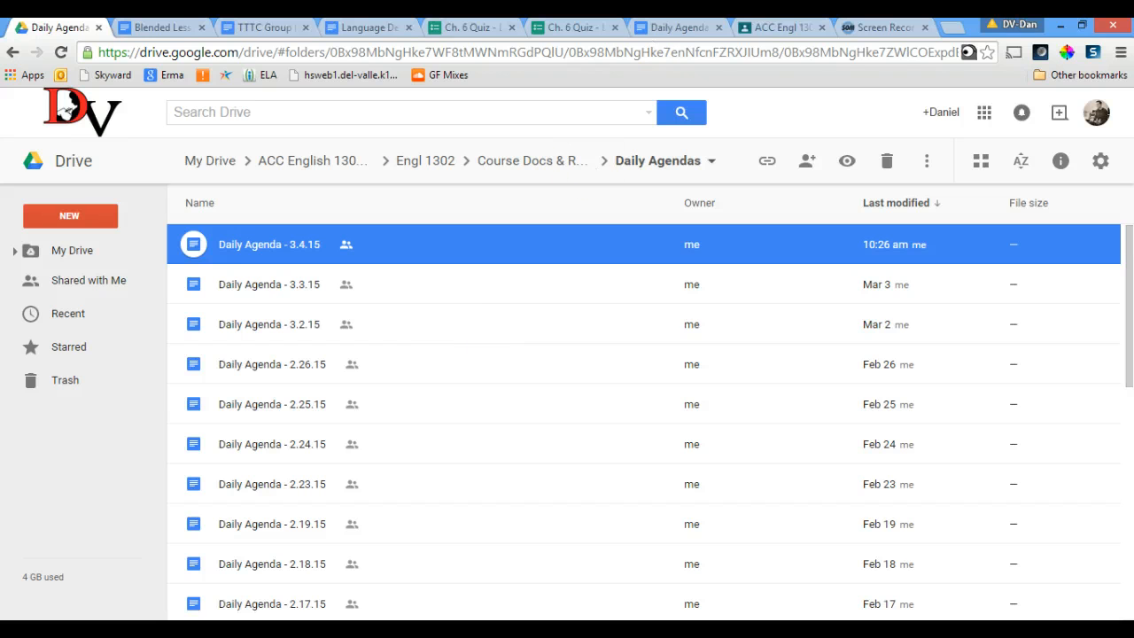
# - In the Daily Agenda - 3.4.15 document, set the grade to 11 and change the subject's class group to Juniors
pyautogui.click(666, 28)
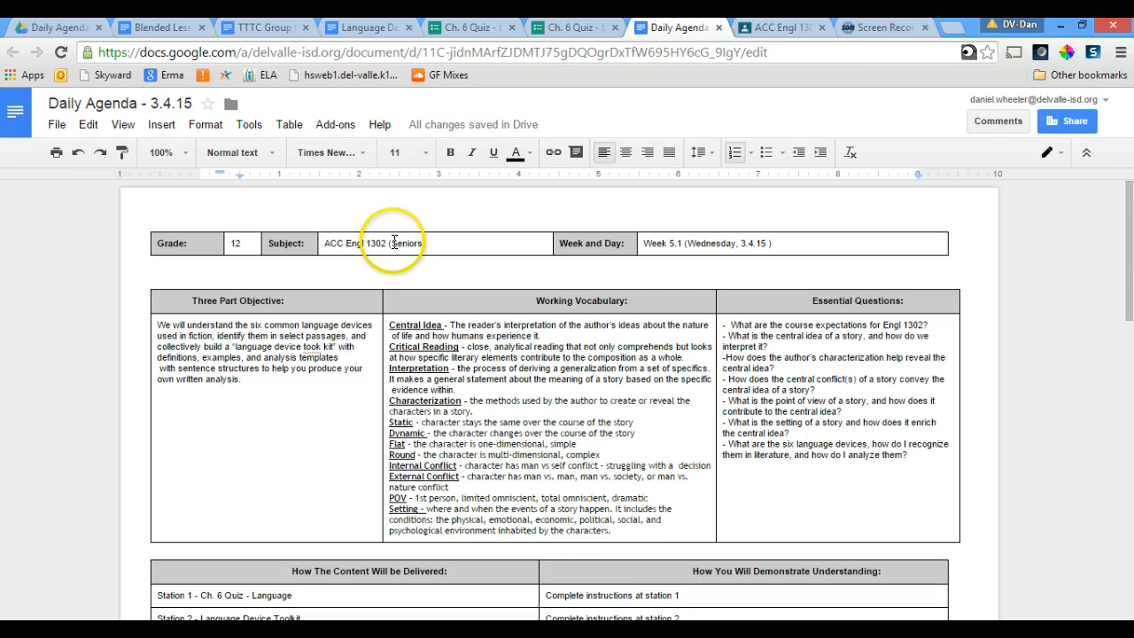
pyautogui.moveTo(391, 243); pyautogui.dragTo(417, 243)
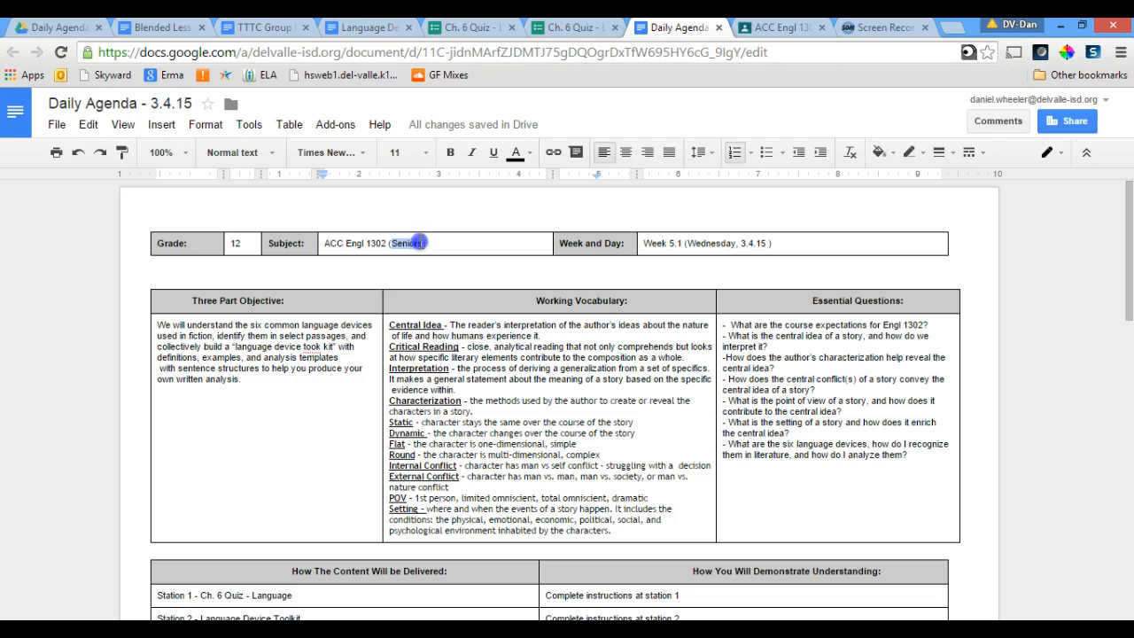
pyautogui.click(248, 246)
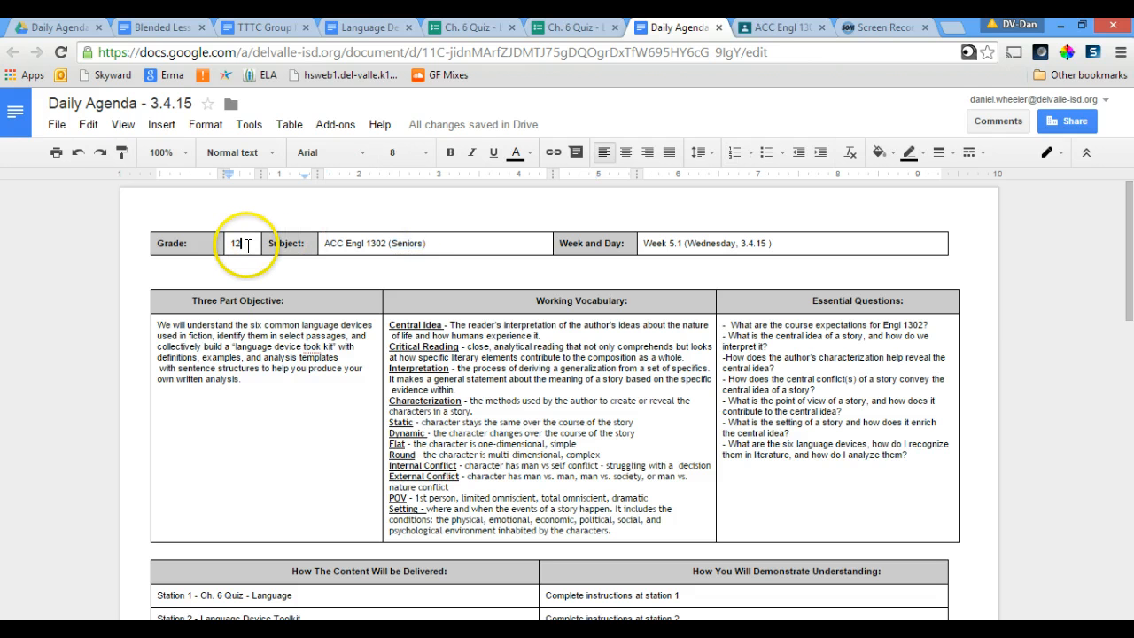
pyautogui.press('BackSpace')
pyautogui.write('1')
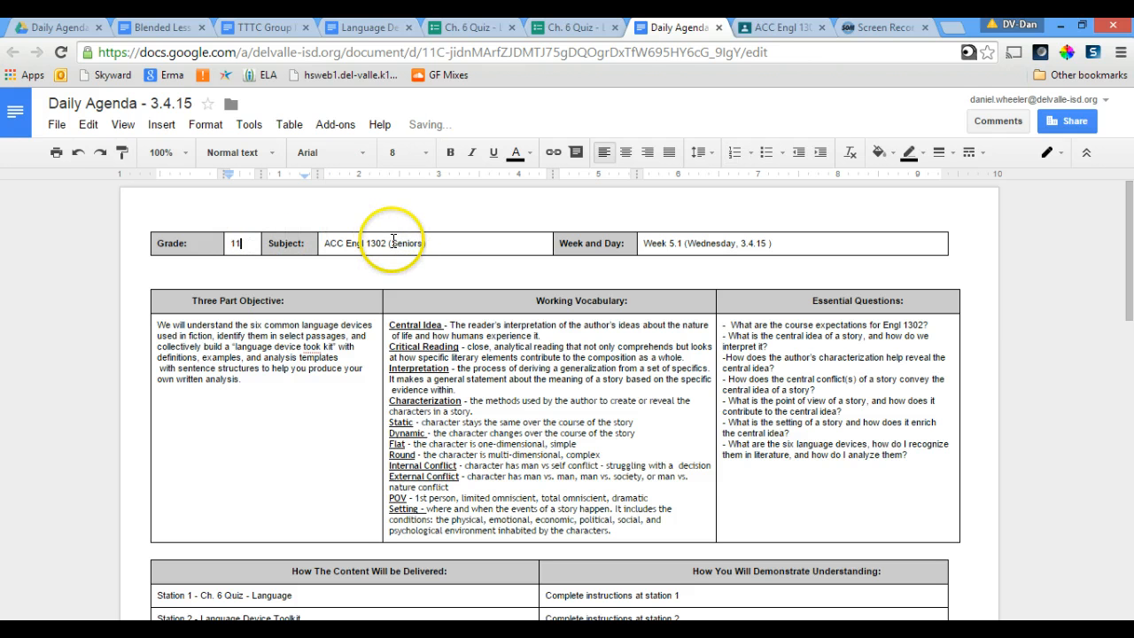
pyautogui.moveTo(392, 240); pyautogui.dragTo(423, 241)
pyautogui.write('Juniors')
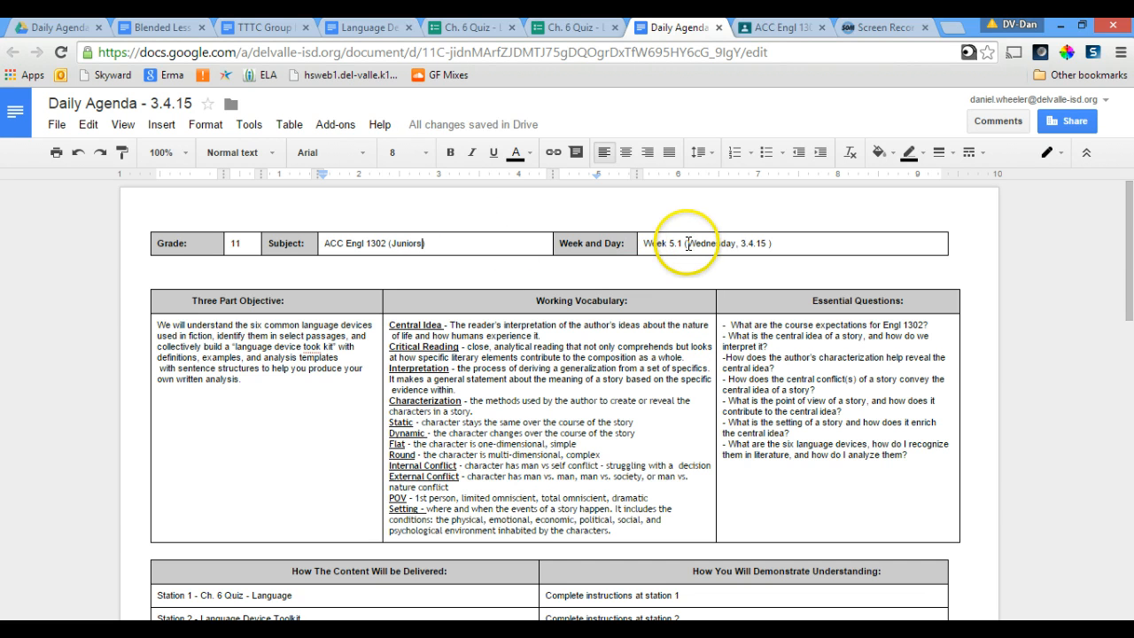
# - Examine the agenda's three part objective, working vocabulary and essential questions, including the last question on language devices
pyautogui.scroll(-1, 1126, 232)
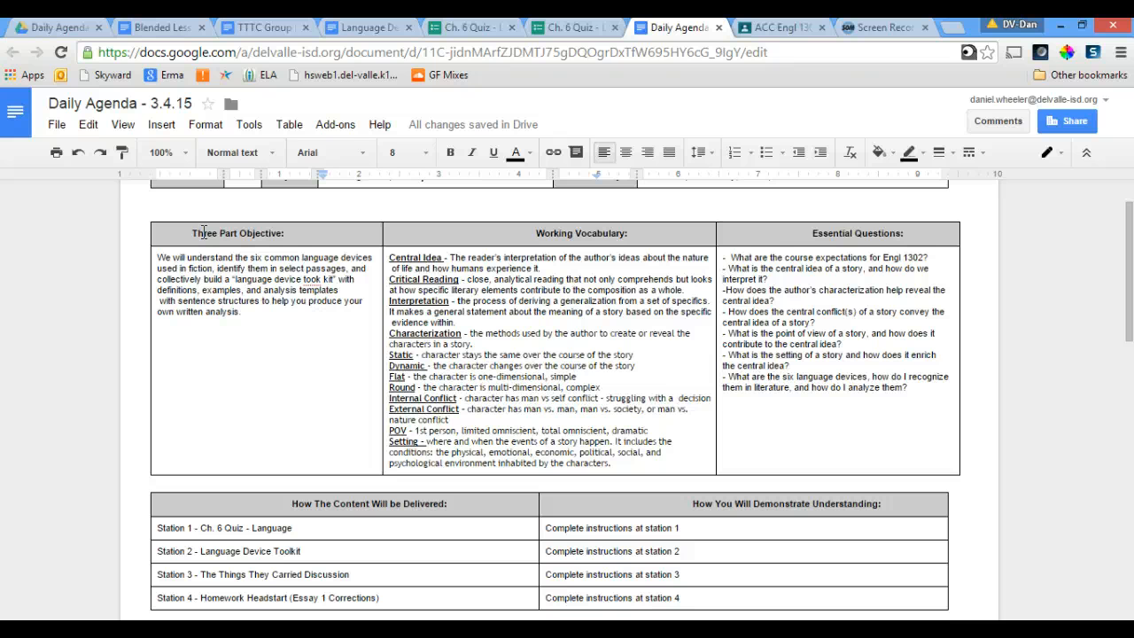
pyautogui.click(241, 311)
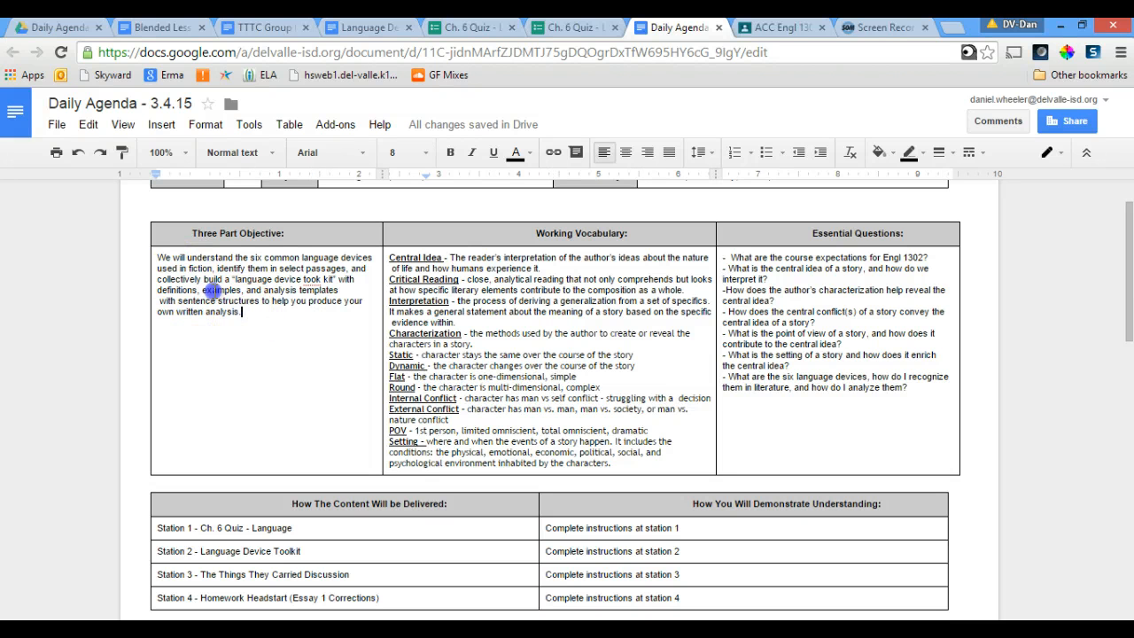
pyautogui.moveTo(212, 289); pyautogui.dragTo(152, 256)
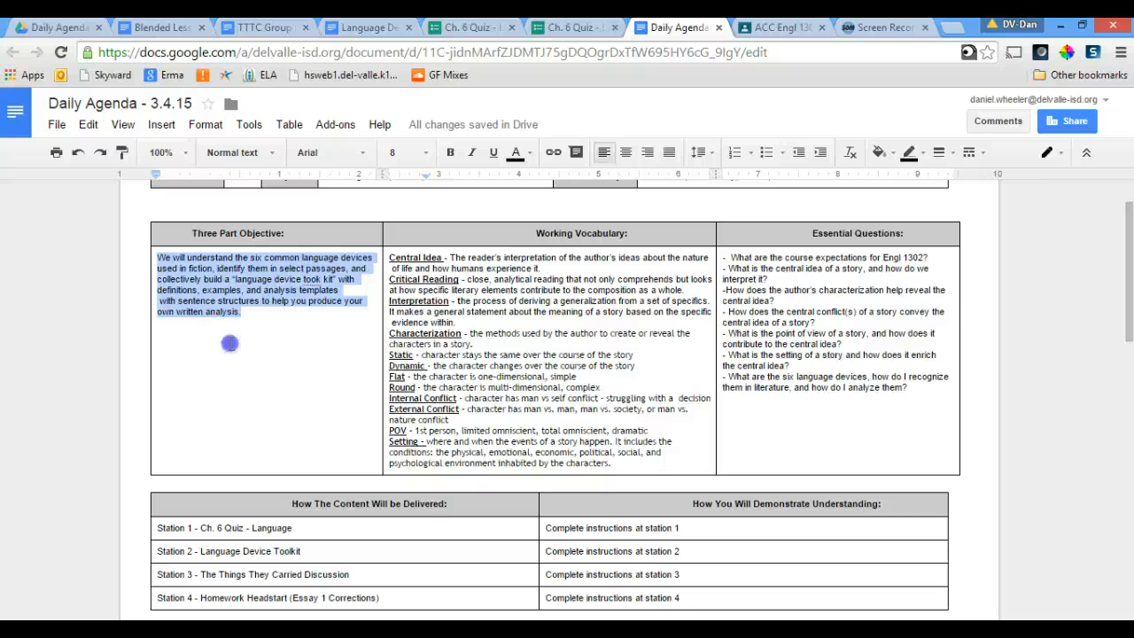
pyautogui.click(229, 343)
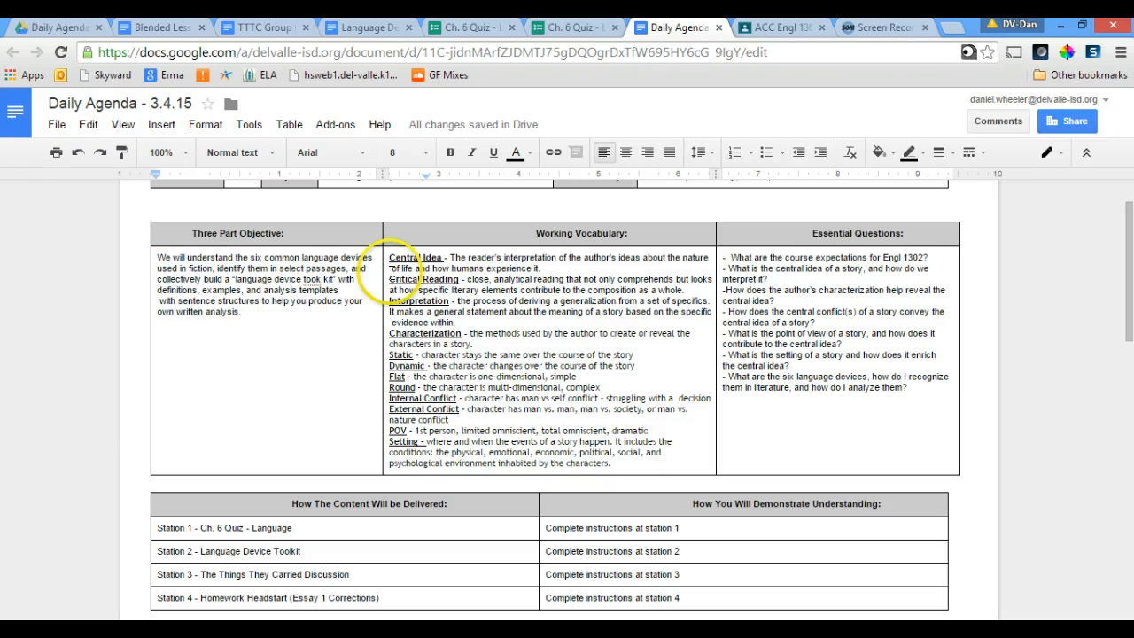
pyautogui.moveTo(389, 255); pyautogui.dragTo(641, 470)
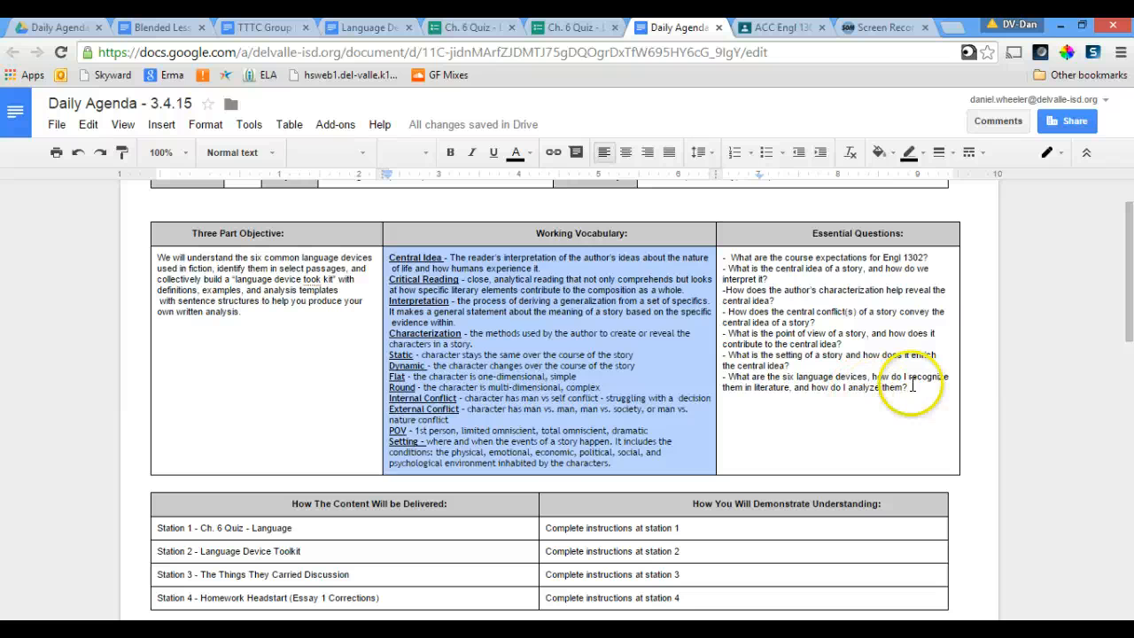
pyautogui.moveTo(906, 387); pyautogui.dragTo(721, 256)
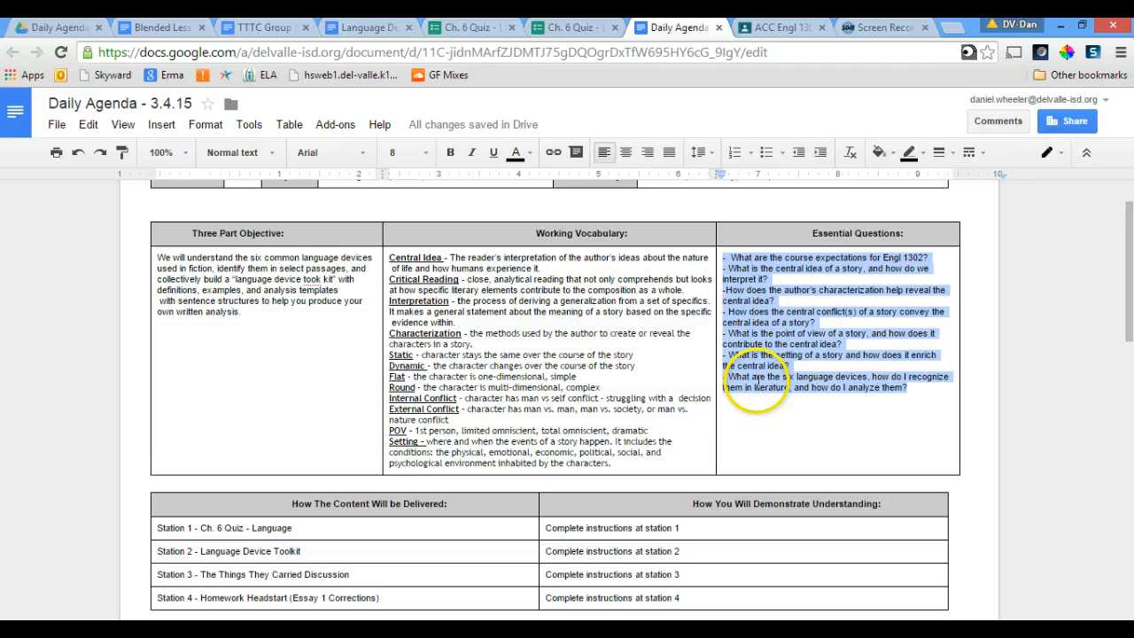
pyautogui.click(748, 400)
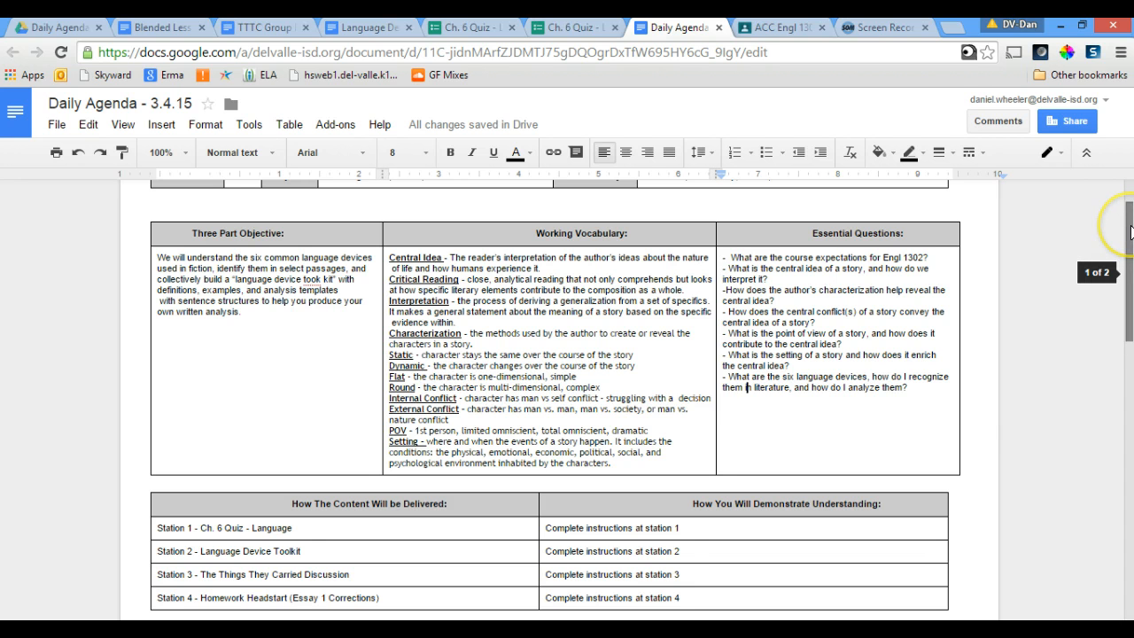
pyautogui.moveTo(908, 387); pyautogui.dragTo(728, 379)
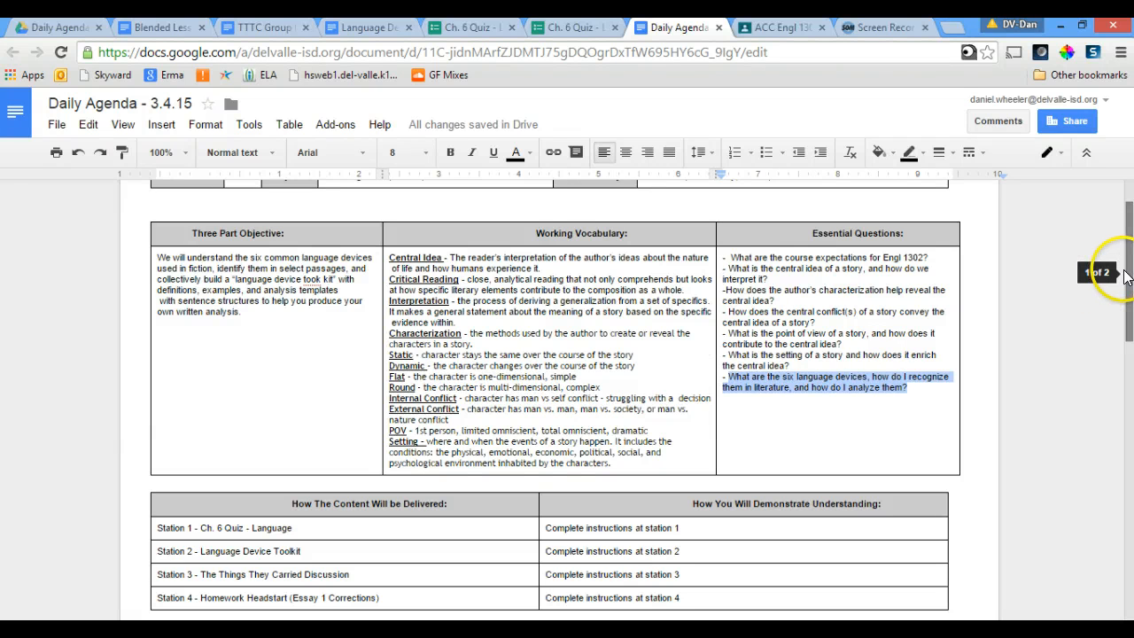
# - Examine the agenda's station list, the matching ways to demonstrate understanding, and the reflection question
pyautogui.moveTo(1124, 276); pyautogui.dragTo(1127, 300)
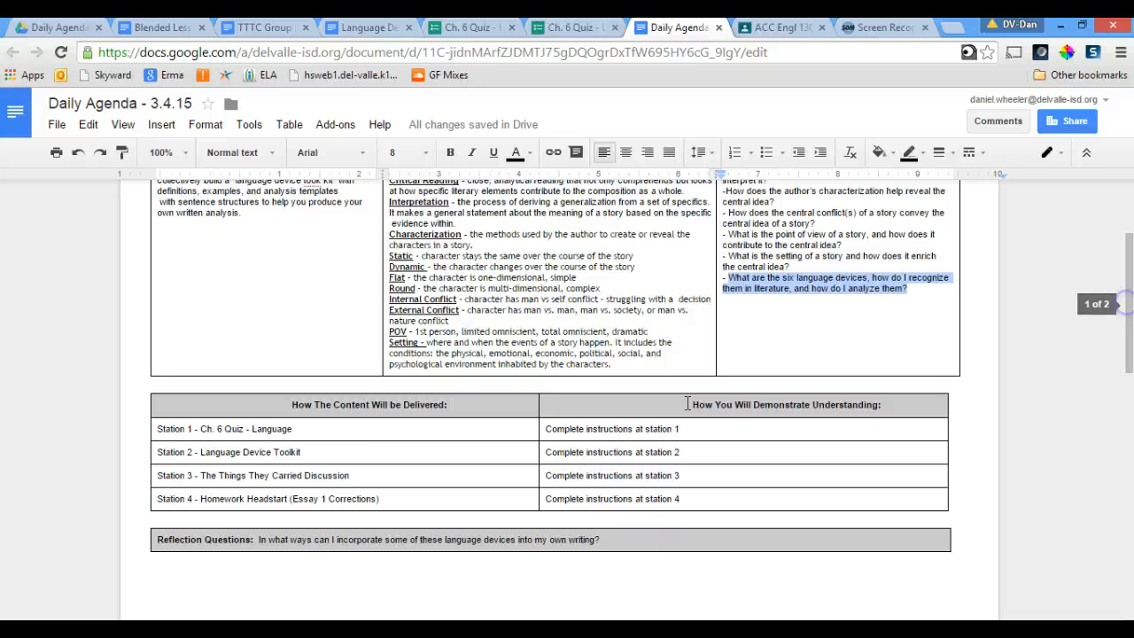
pyautogui.moveTo(157, 428); pyautogui.dragTo(392, 495)
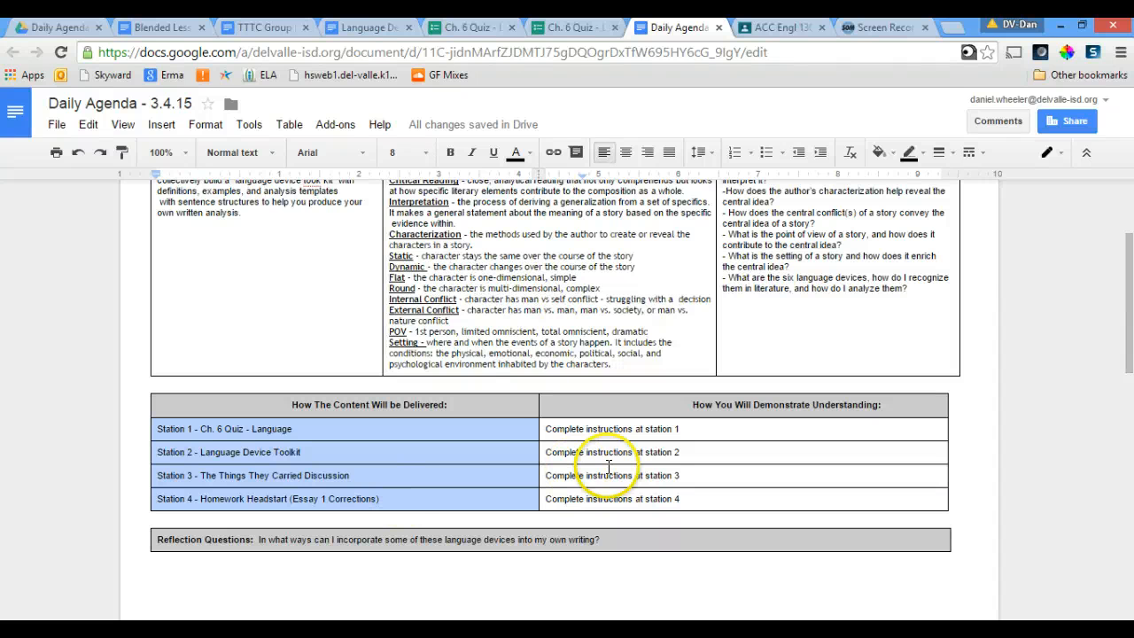
pyautogui.moveTo(199, 429); pyautogui.dragTo(292, 429)
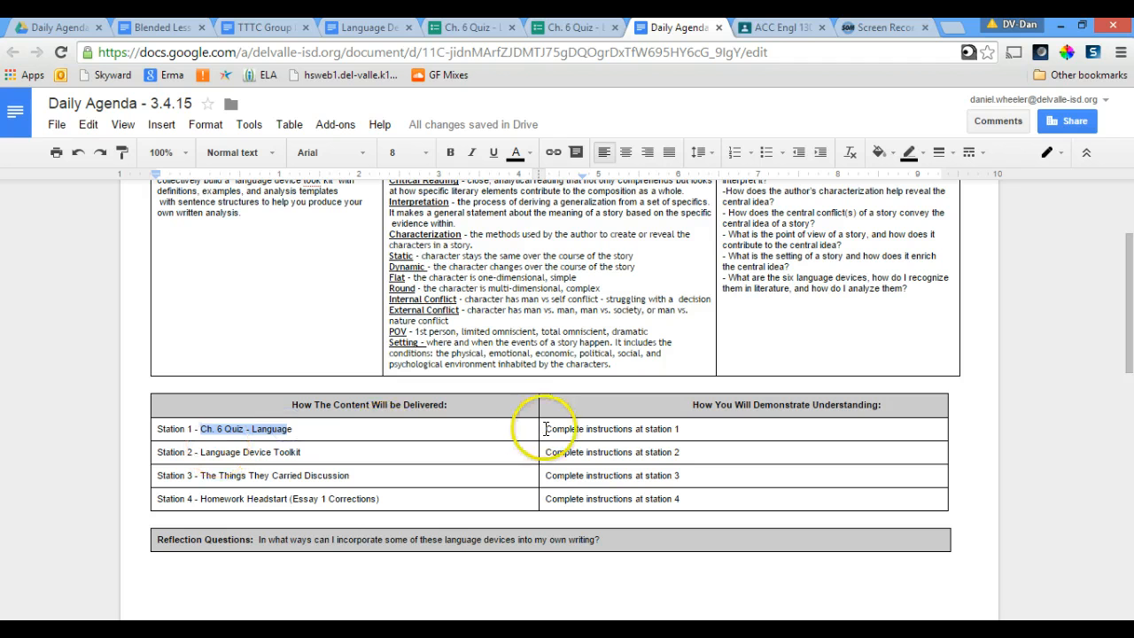
pyautogui.moveTo(542, 428); pyautogui.dragTo(679, 429)
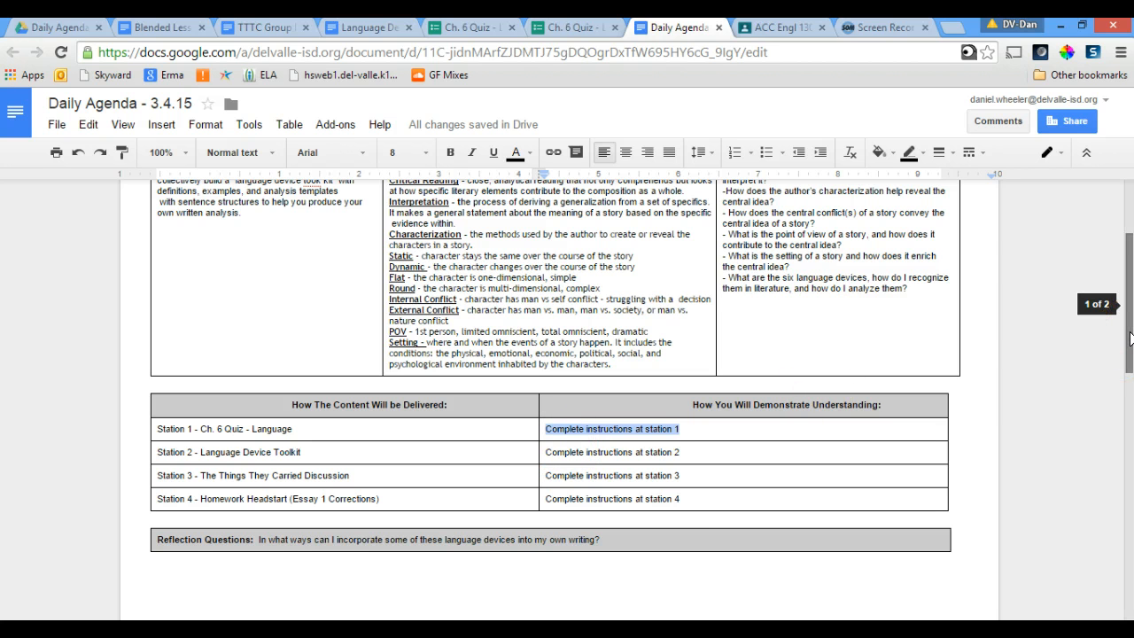
pyautogui.moveTo(1130, 334); pyautogui.dragTo(1128, 335)
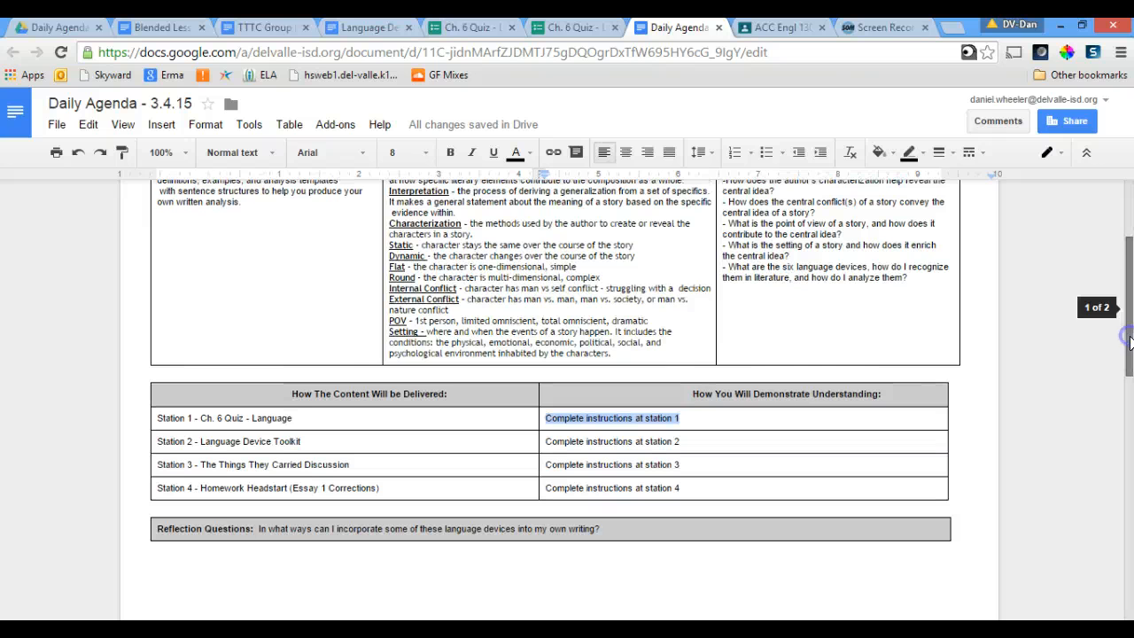
pyautogui.click(255, 528)
pyautogui.moveTo(255, 528); pyautogui.dragTo(599, 528)
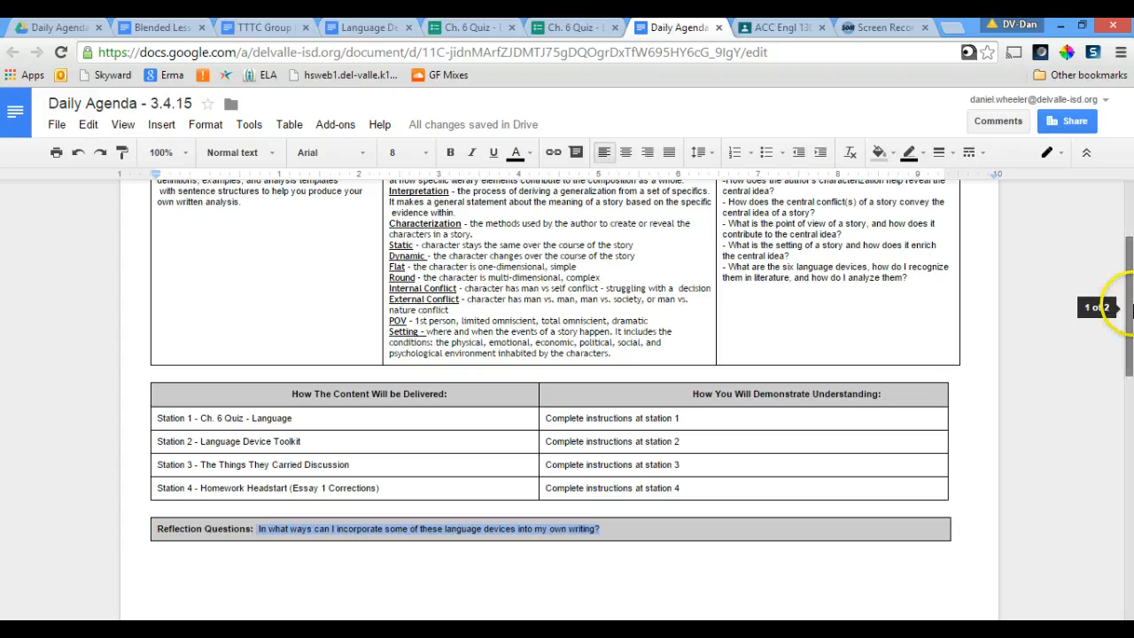
# - Compare the three part objective with the stations and reflection question in the agenda
pyautogui.moveTo(1129, 310)
pyautogui.mouseDown()
pyautogui.moveTo(1129, 260)
pyautogui.moveTo(1129, 279)
pyautogui.mouseUp()
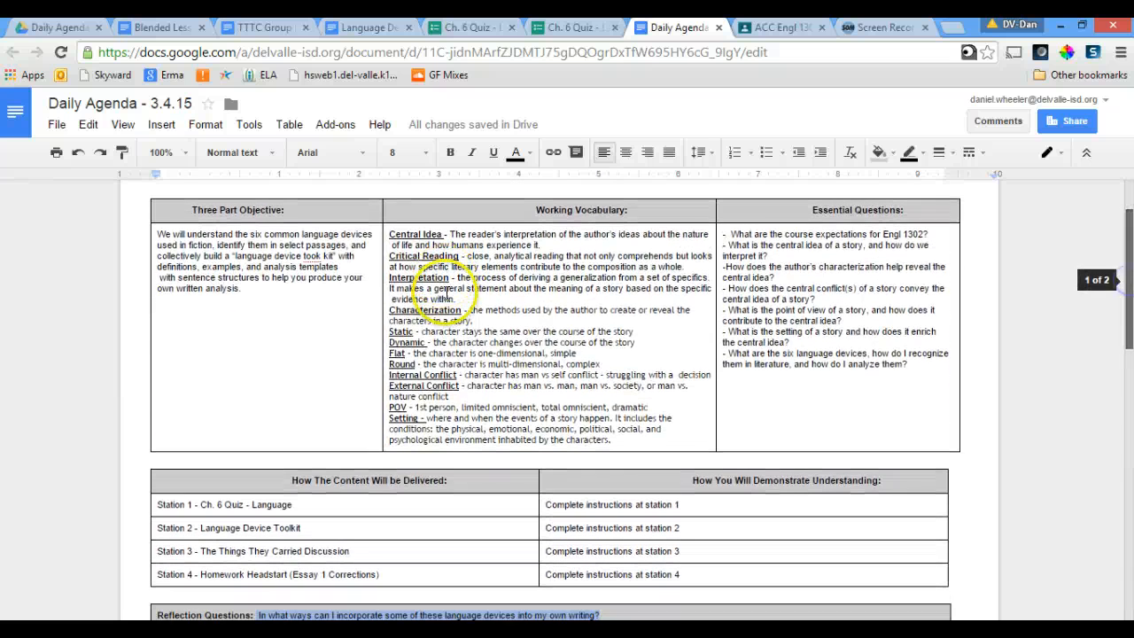
pyautogui.moveTo(241, 289); pyautogui.dragTo(149, 232)
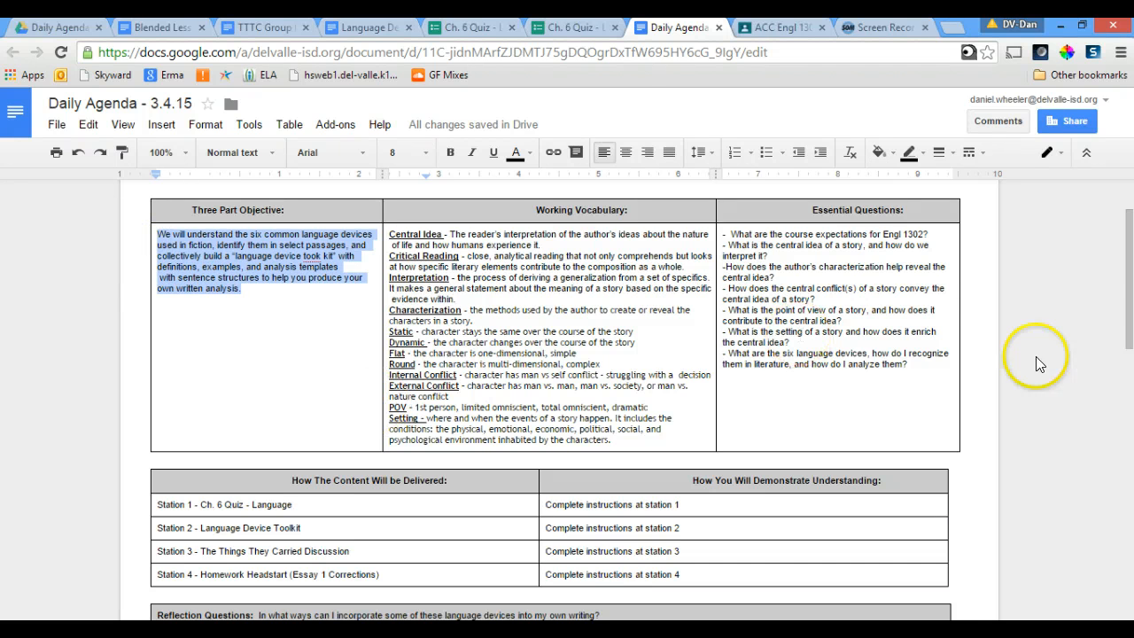
pyautogui.moveTo(1127, 309); pyautogui.dragTo(1129, 328)
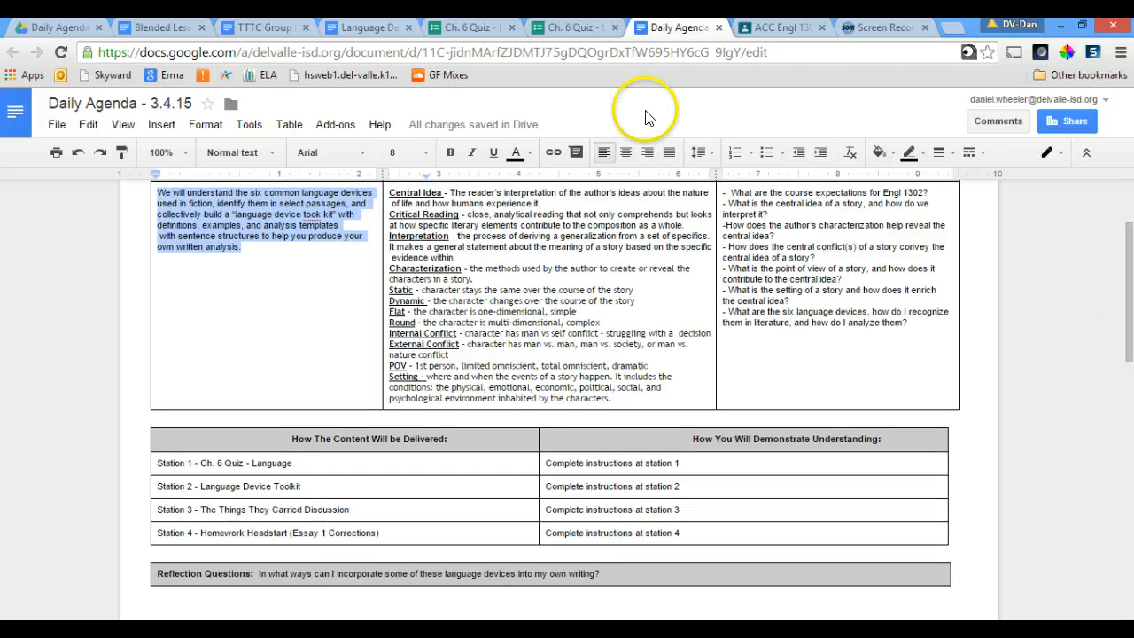
# - Review the four sub-points under Stations in the Blended Lesson Design outline
pyautogui.click(162, 30)
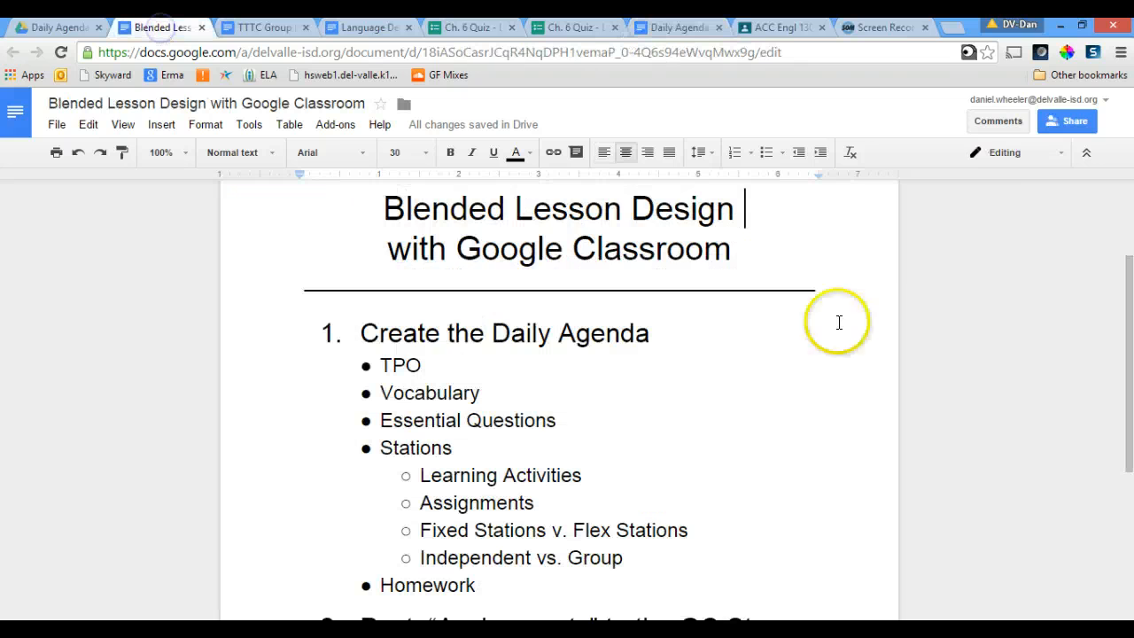
pyautogui.moveTo(1130, 307); pyautogui.dragTo(1130, 317)
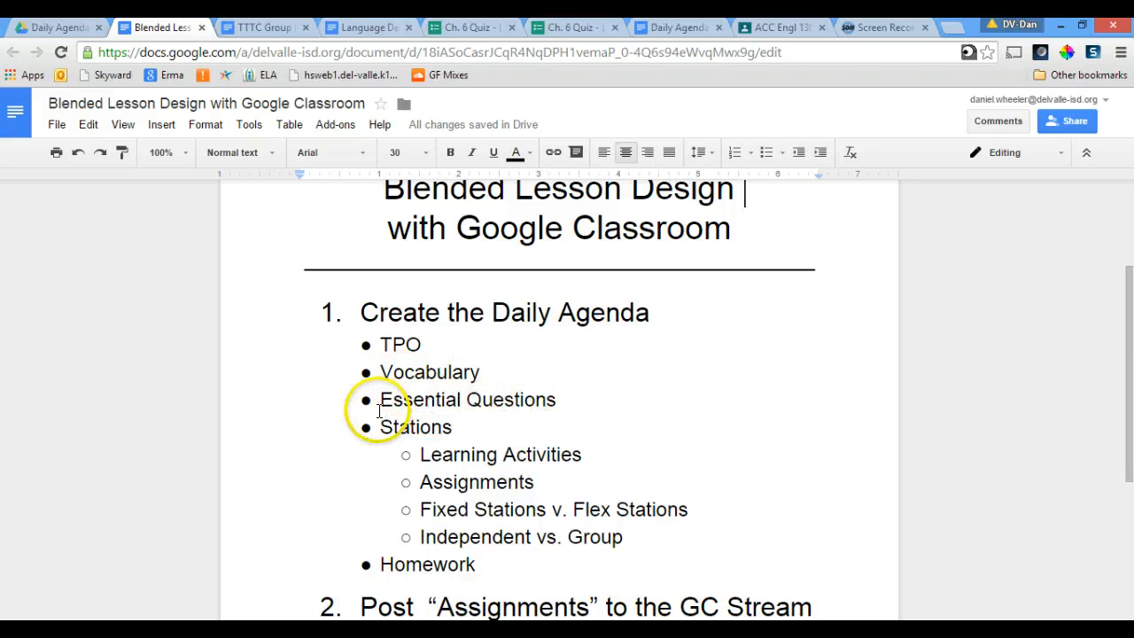
pyautogui.moveTo(420, 454); pyautogui.dragTo(634, 532)
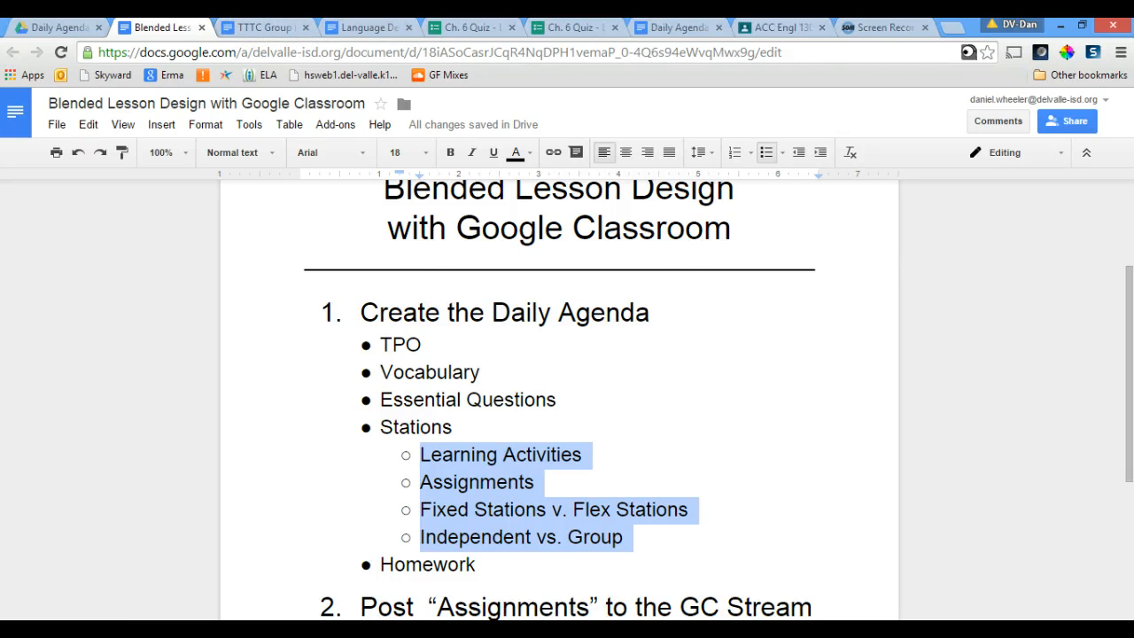
# - Delete the Station 4 row from the Daily Agenda's content delivery table and add a blank line above the reflection question
pyautogui.click(678, 27)
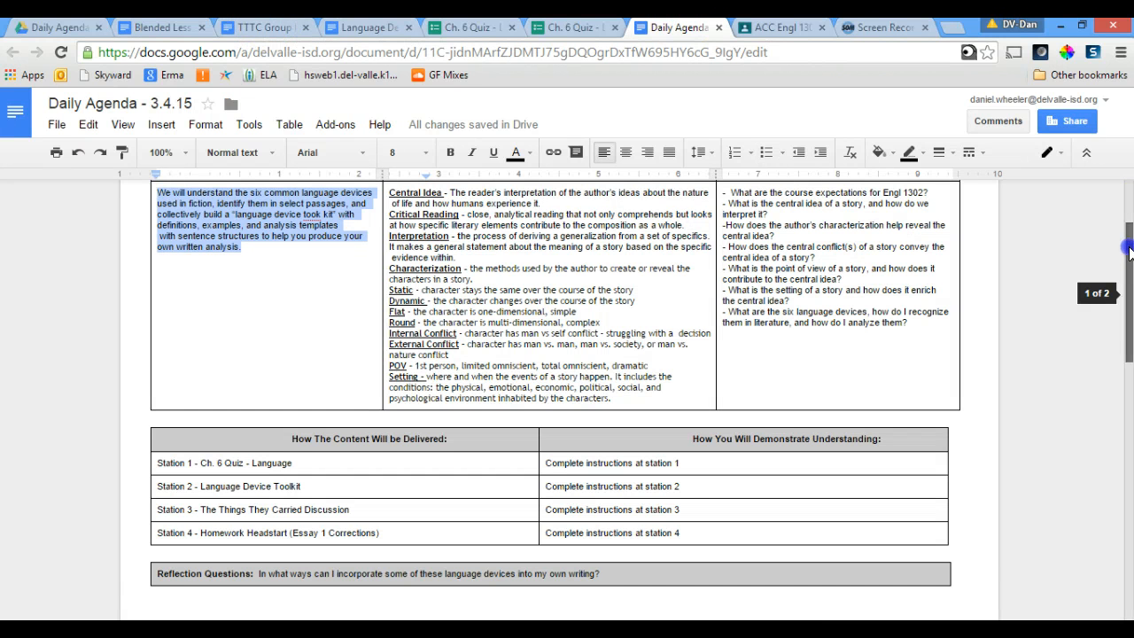
pyautogui.moveTo(1128, 252); pyautogui.dragTo(1130, 407)
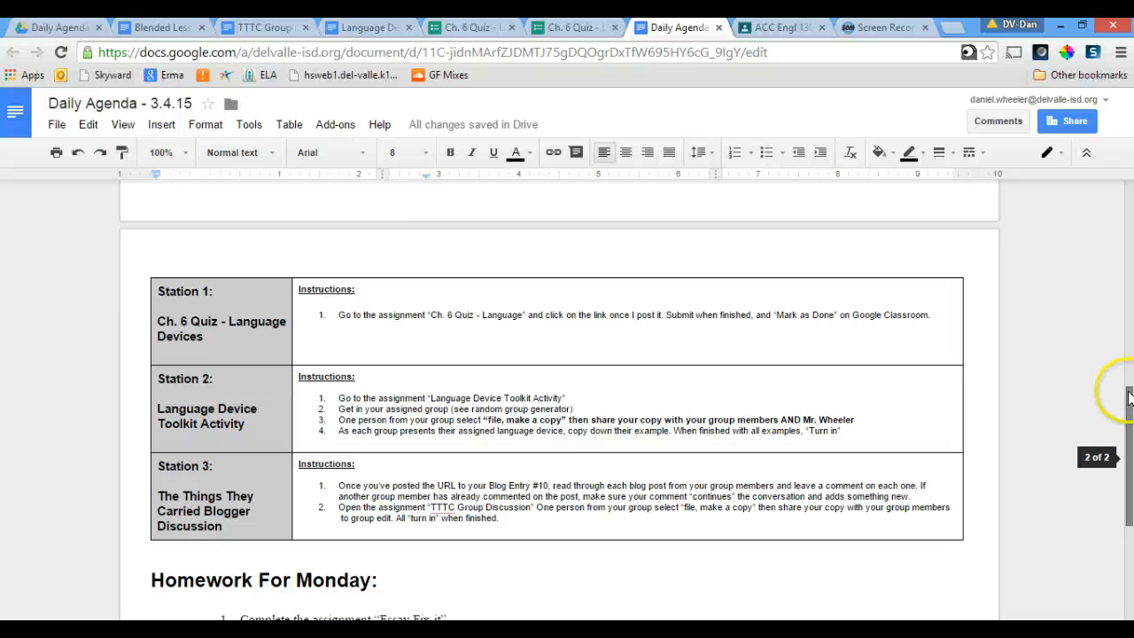
pyautogui.click(1127, 335)
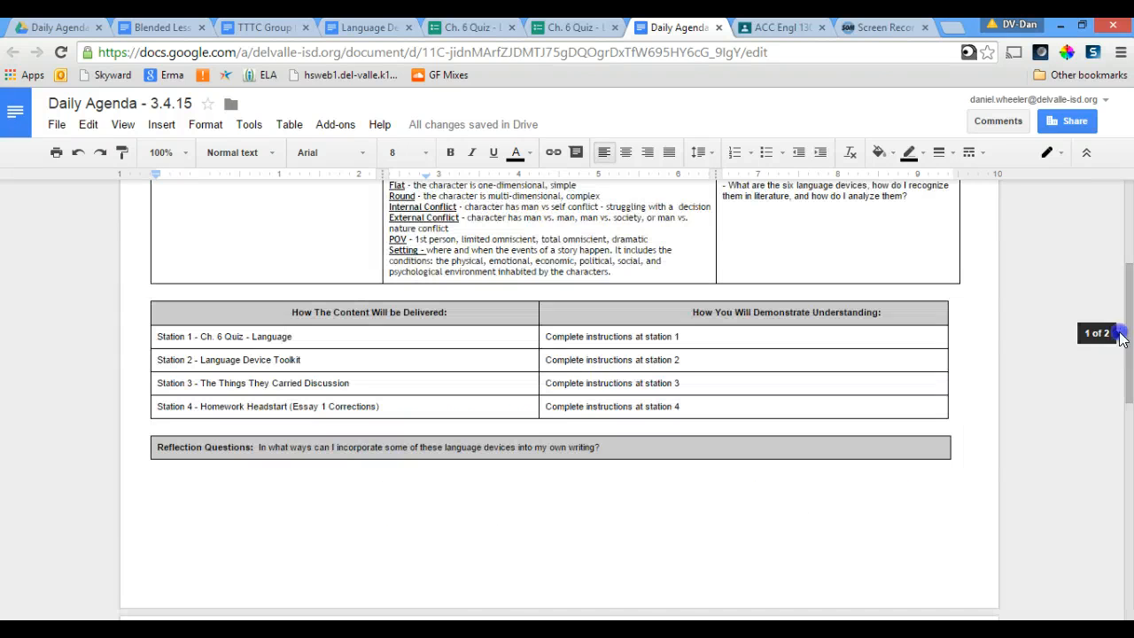
pyautogui.rightClick(469, 405)
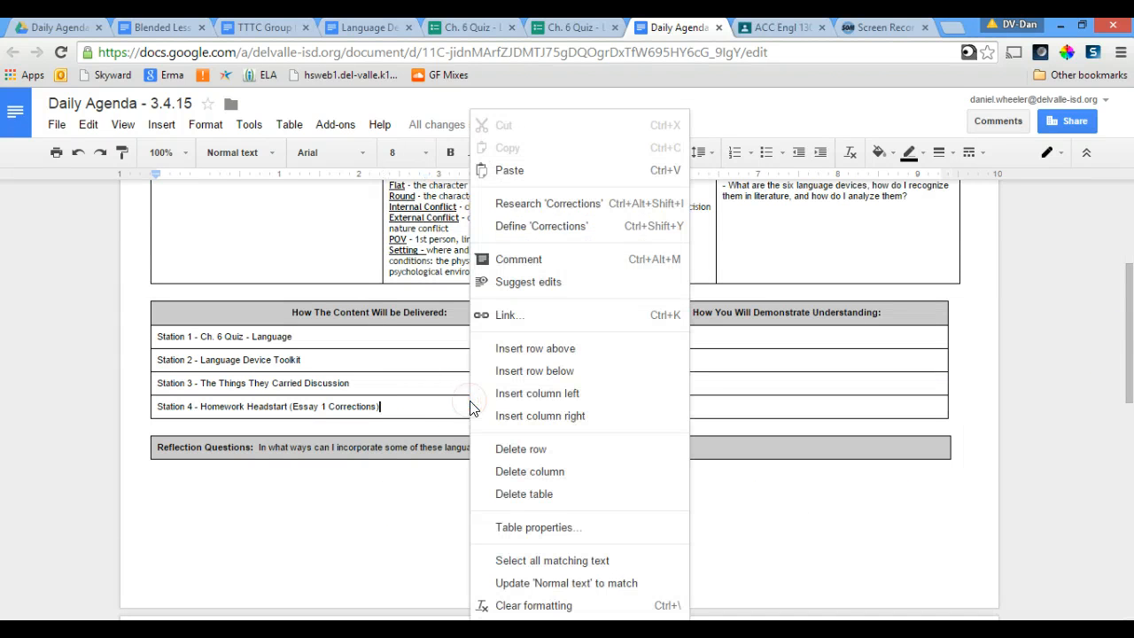
pyautogui.click(509, 447)
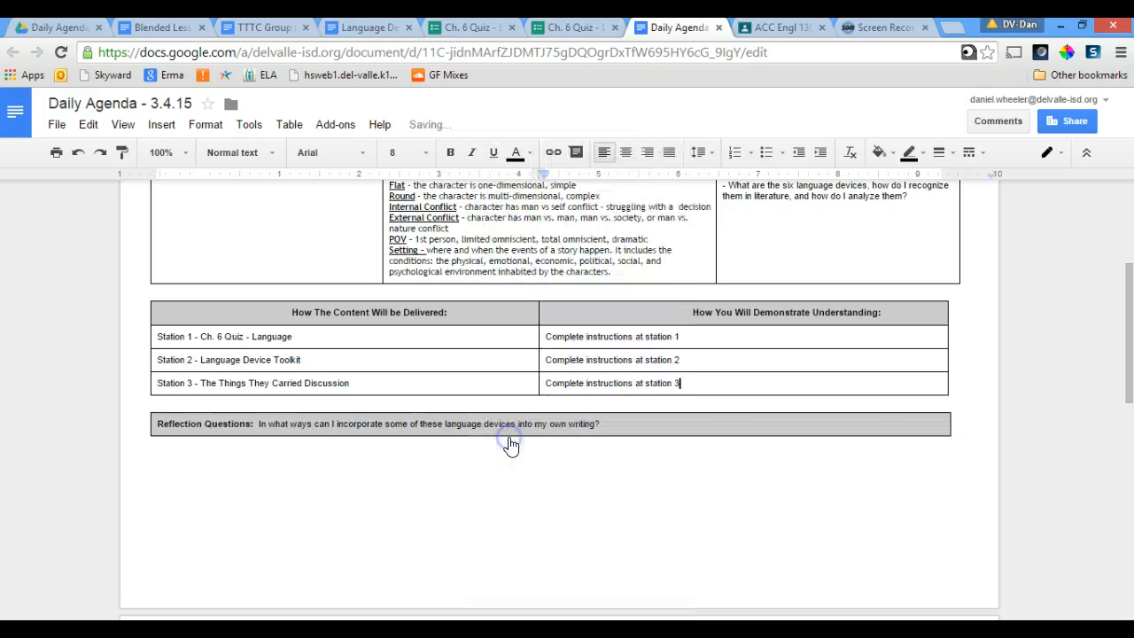
pyautogui.click(907, 400)
pyautogui.press('Return')
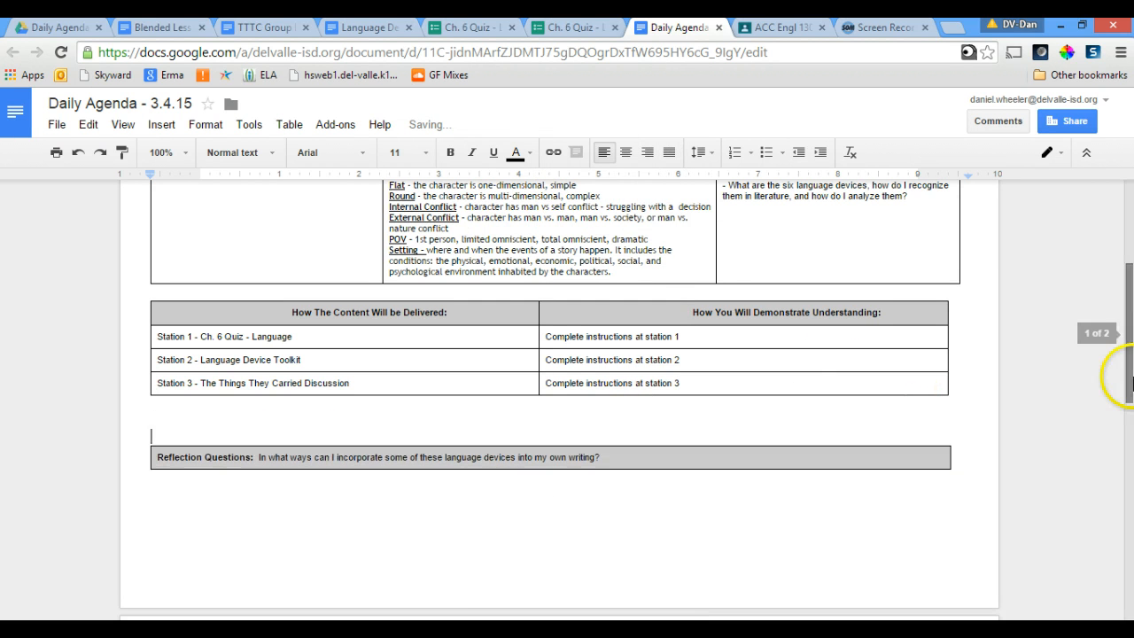
# - Examine the titles and instruction headings of the three stations on the agenda's second page
pyautogui.moveTo(1126, 367); pyautogui.dragTo(1129, 487)
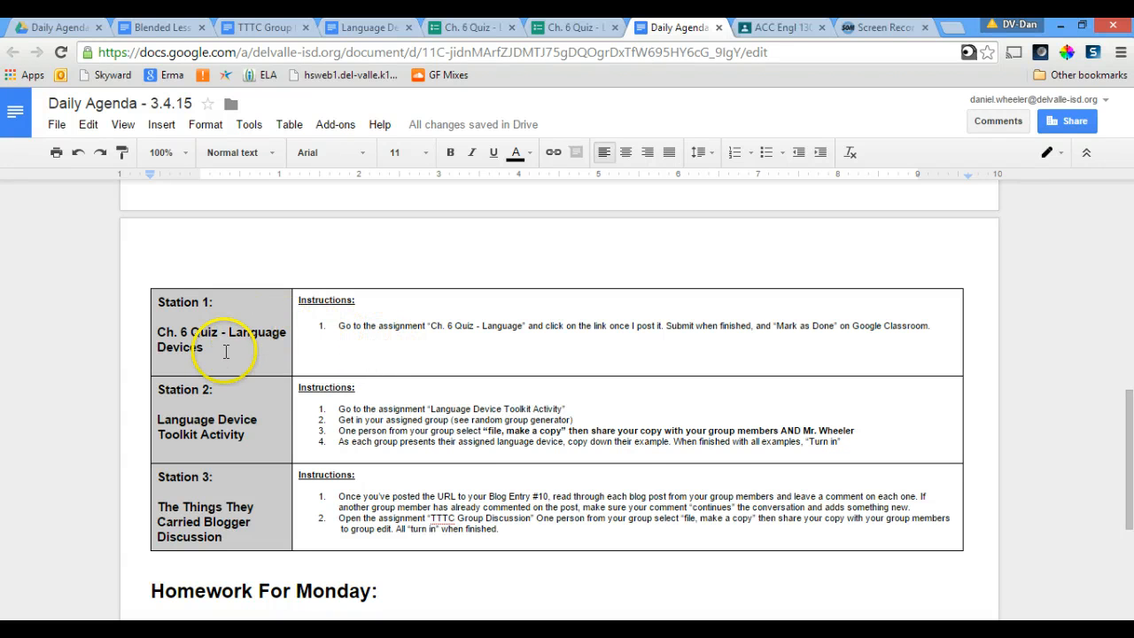
pyautogui.moveTo(206, 348); pyautogui.dragTo(154, 334)
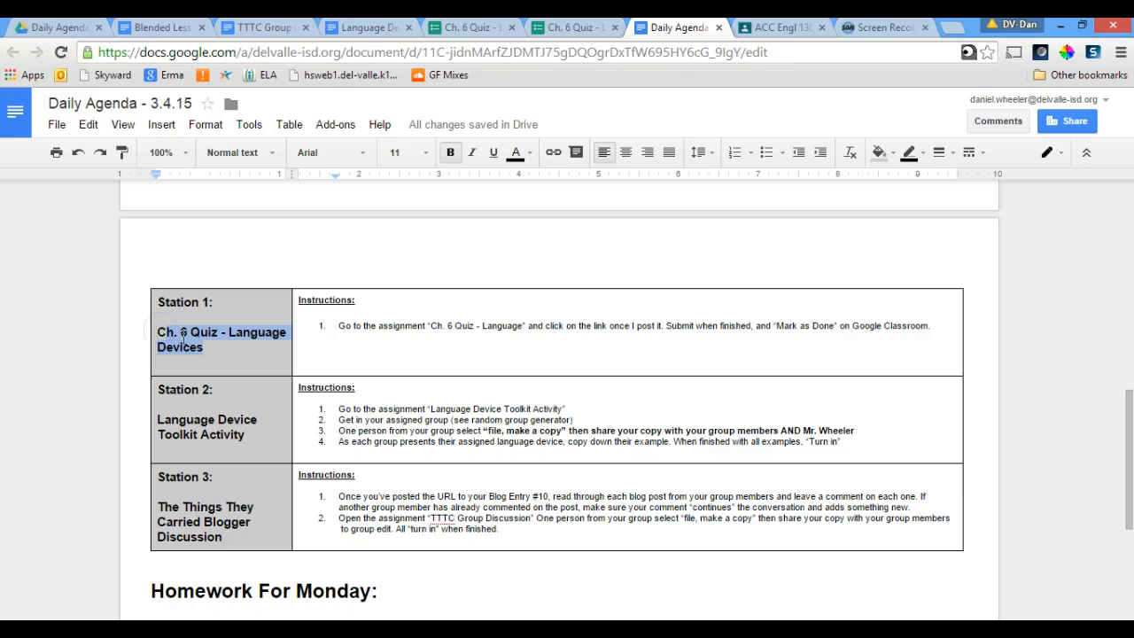
pyautogui.moveTo(246, 435); pyautogui.dragTo(130, 418)
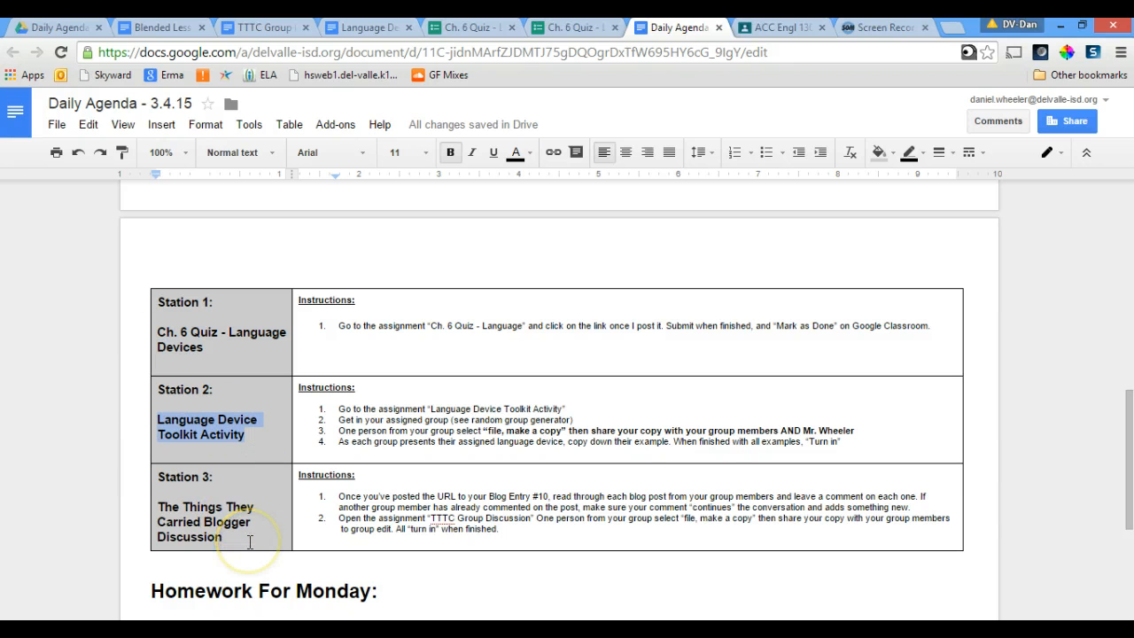
pyautogui.click(318, 325)
pyautogui.click(324, 387)
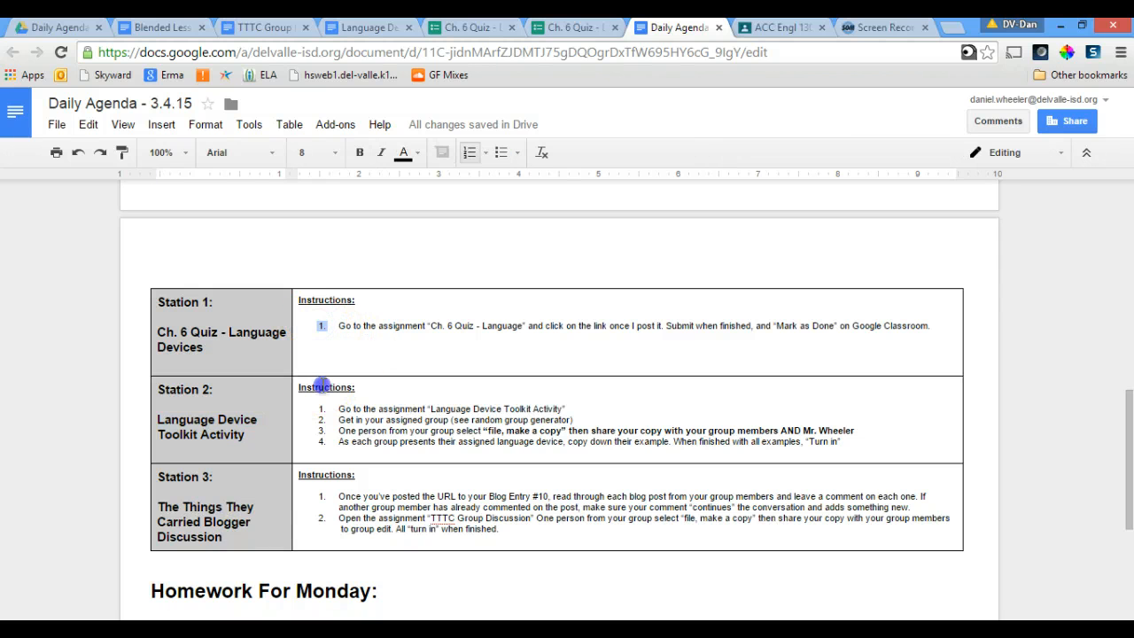
pyautogui.click(335, 475)
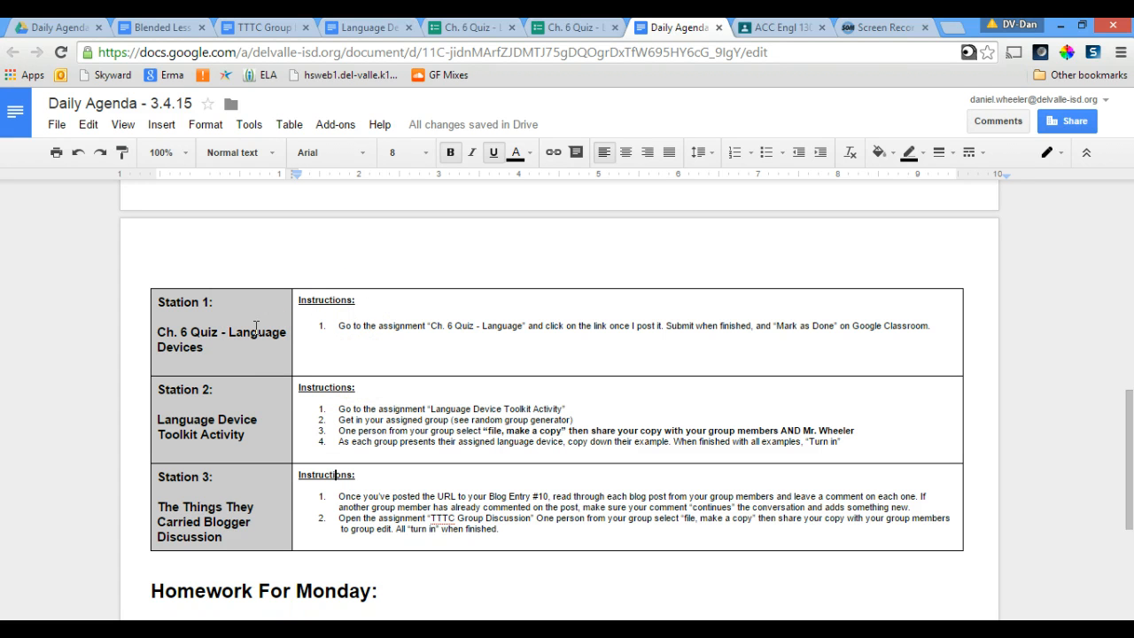
# - Review the Station 1 quiz instruction and the four Station 2 instructions for the Language Device Toolkit Activity
pyautogui.click(366, 342)
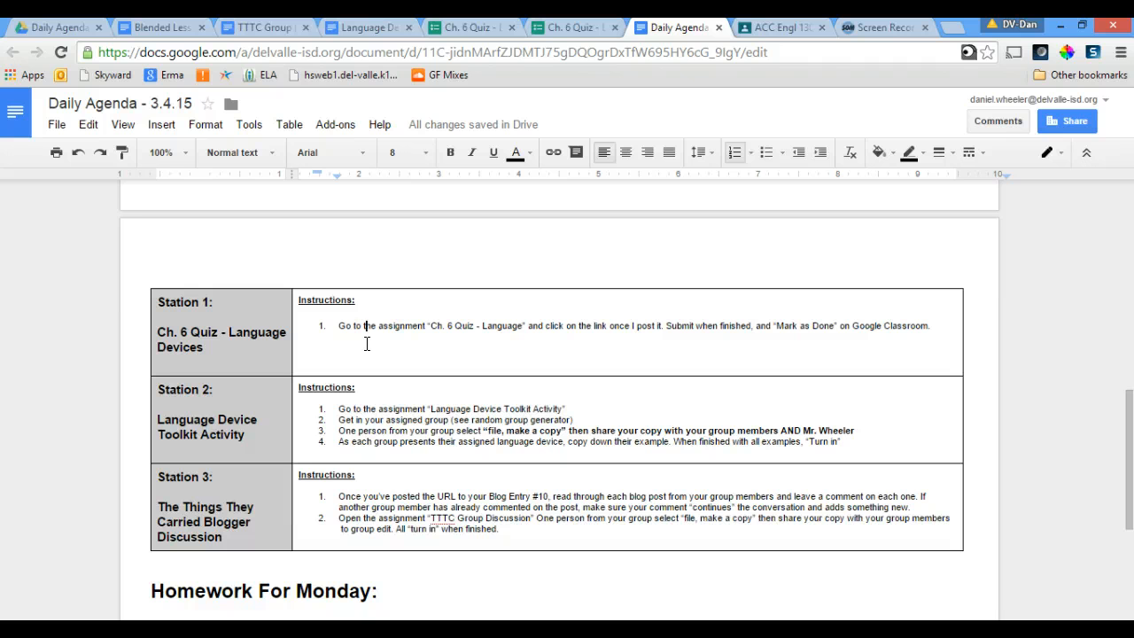
pyautogui.click(364, 326)
pyautogui.click(314, 328)
pyautogui.moveTo(314, 409); pyautogui.dragTo(845, 443)
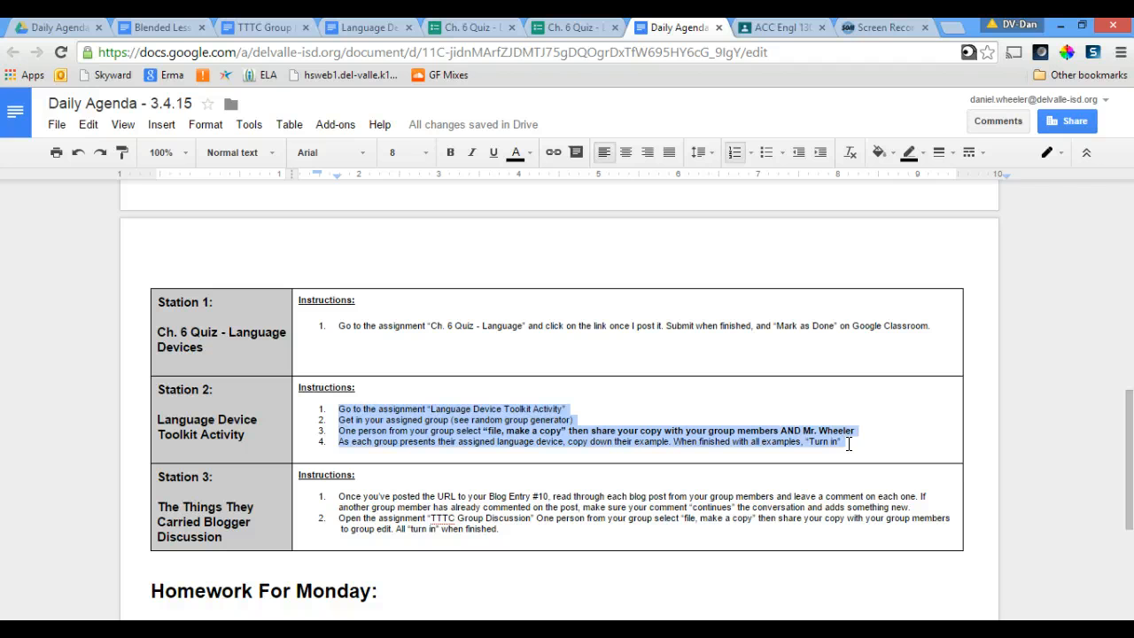
pyautogui.click(848, 444)
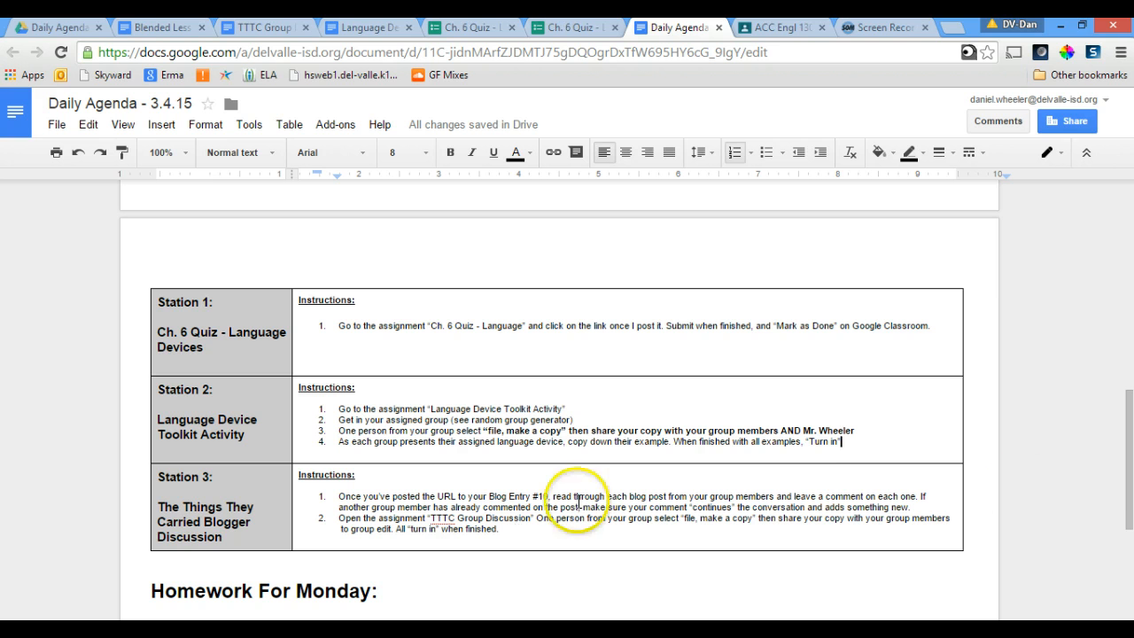
# - Review the Homework For Monday list, then look over the whole agenda from its header to the station instructions
pyautogui.moveTo(1131, 476); pyautogui.dragTo(1132, 476)
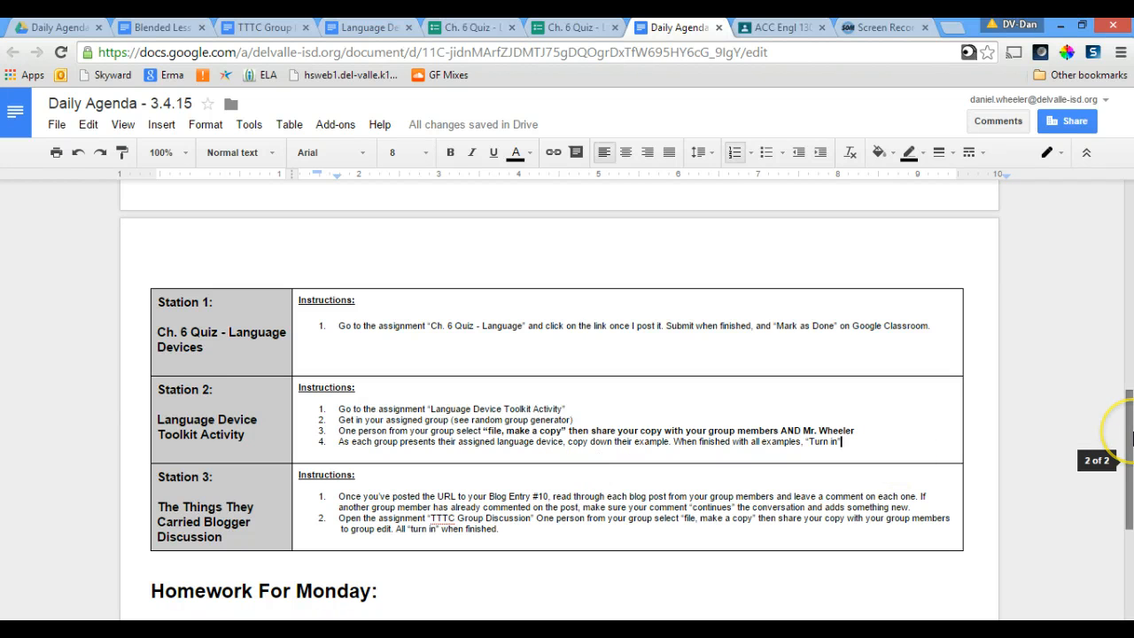
pyautogui.moveTo(1129, 434); pyautogui.dragTo(1130, 485)
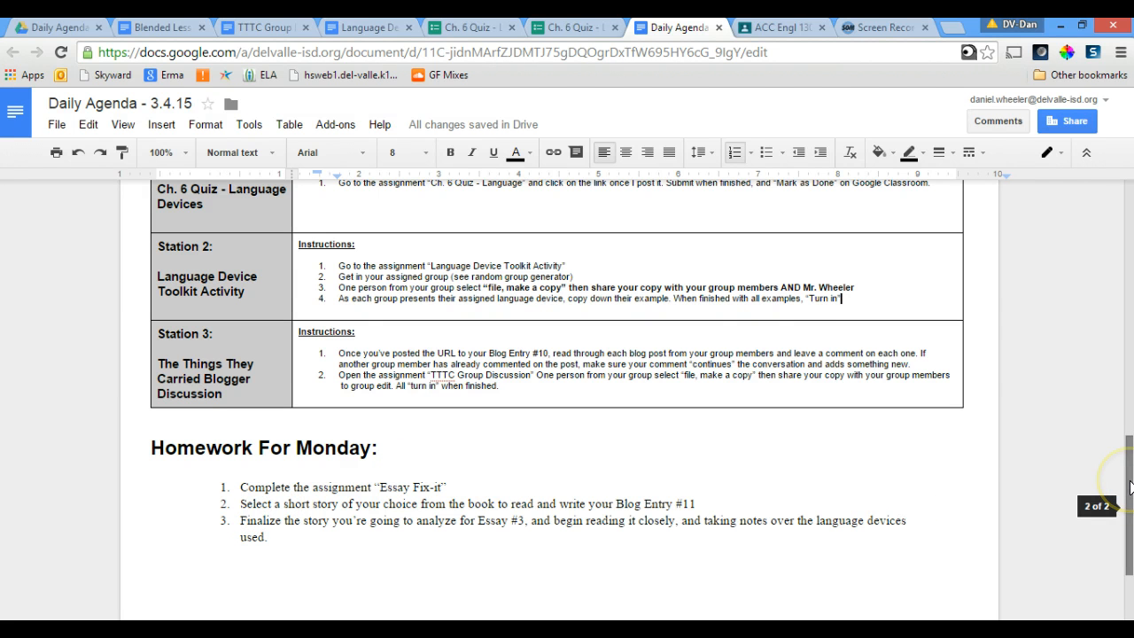
pyautogui.moveTo(1129, 485); pyautogui.dragTo(1116, 229)
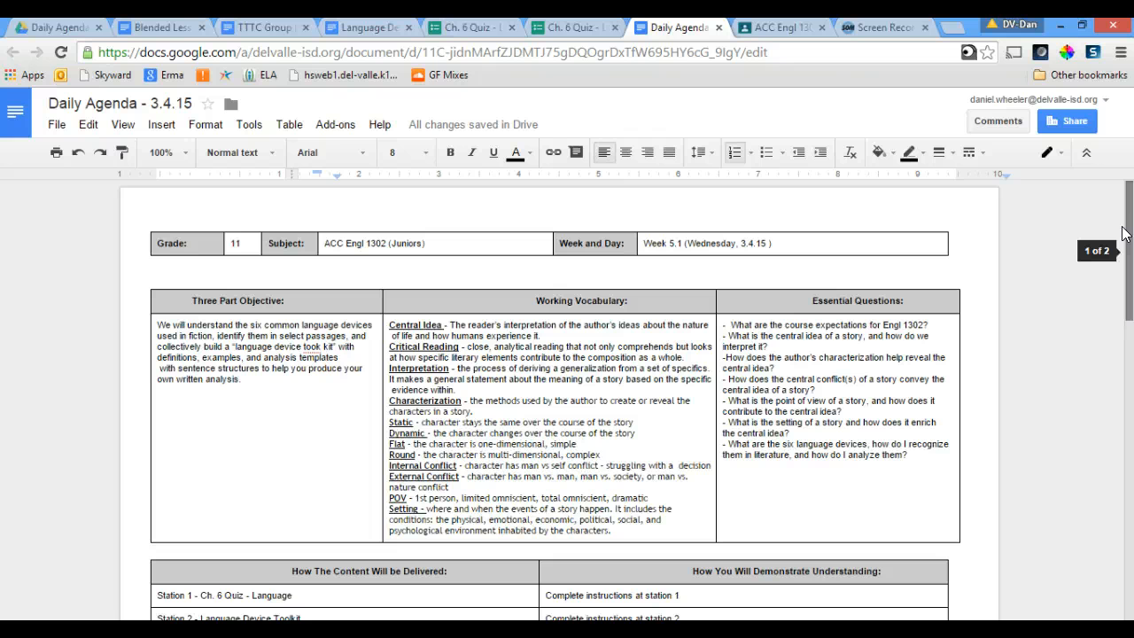
pyautogui.moveTo(1122, 232); pyautogui.dragTo(1127, 450)
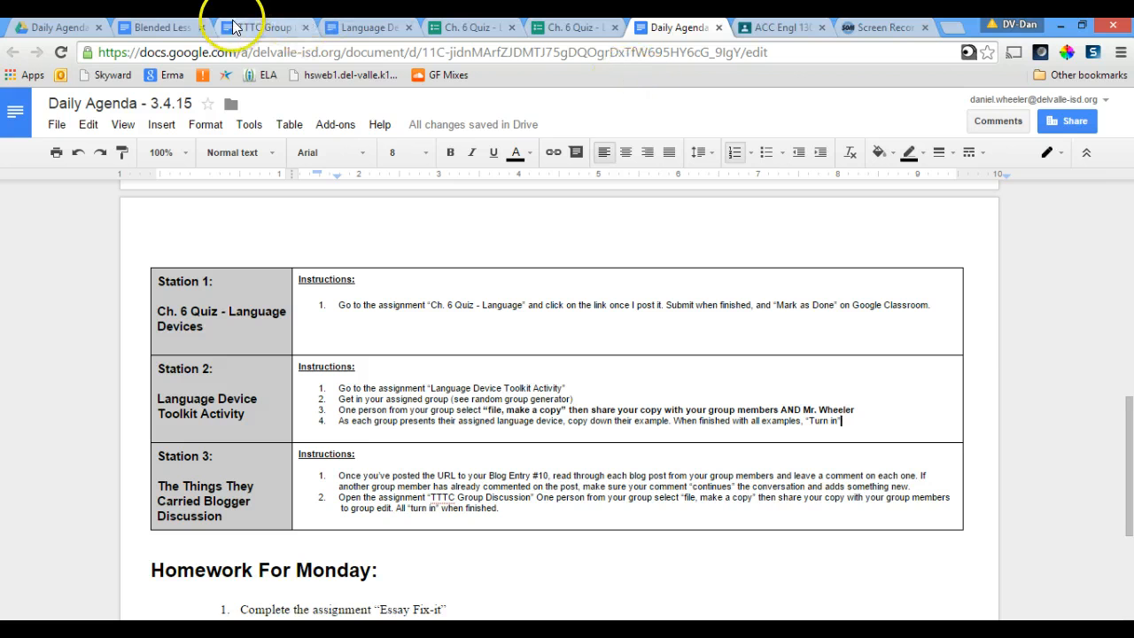
# - Review the Blended Lesson Design outline's points on posting "Assignments" and "Announcements" to the Stream
pyautogui.click(165, 27)
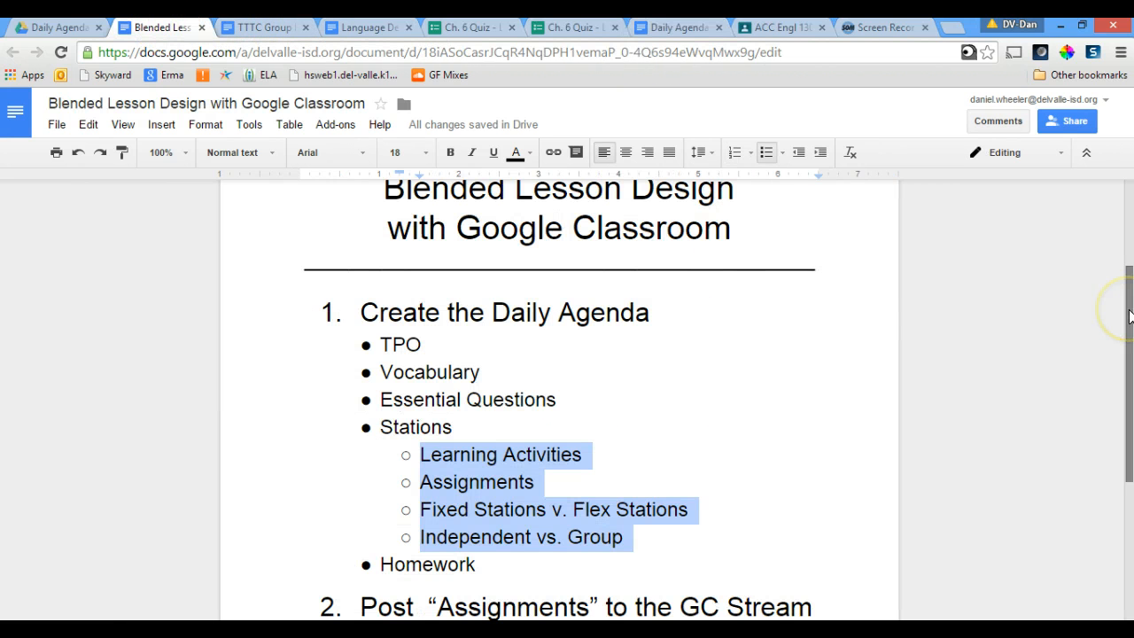
pyautogui.moveTo(1127, 315); pyautogui.dragTo(1127, 365)
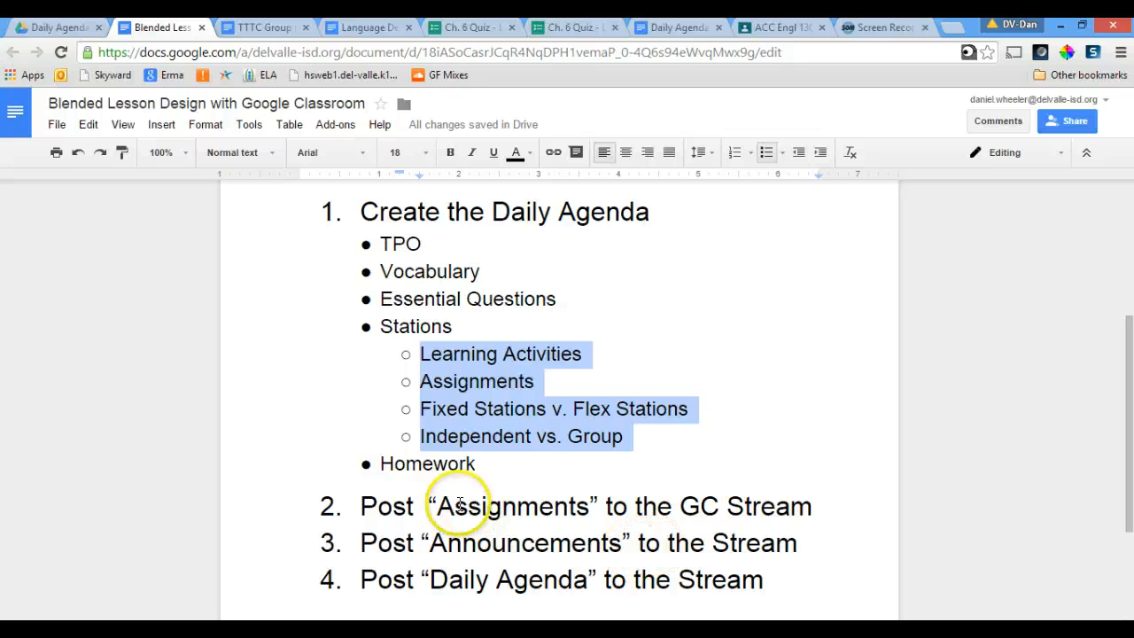
pyautogui.moveTo(436, 506); pyautogui.dragTo(593, 506)
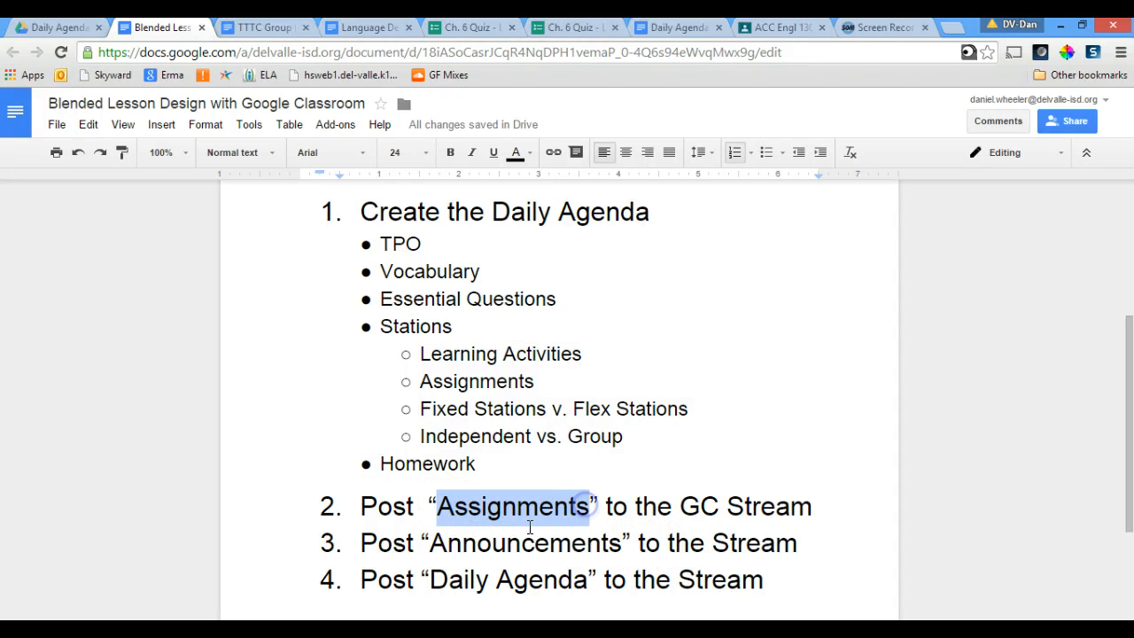
pyautogui.click(430, 541)
pyautogui.moveTo(431, 541); pyautogui.dragTo(624, 547)
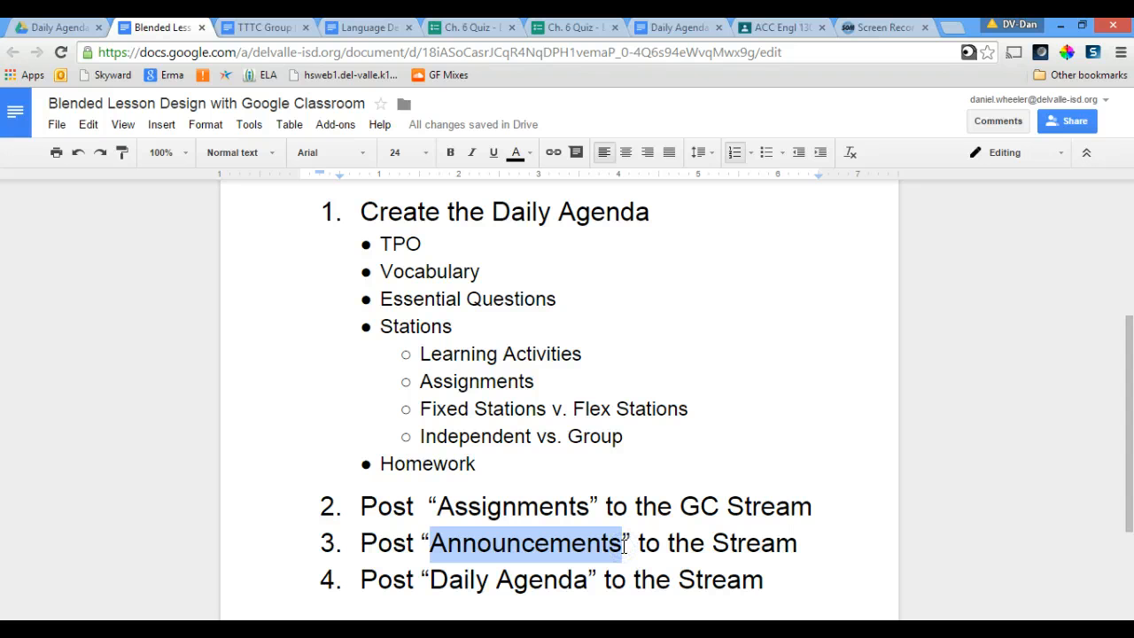
# - Check Station 1 in the Daily Agenda and examine the questions in the editable Ch. 6 Quiz - Language form
pyautogui.click(696, 28)
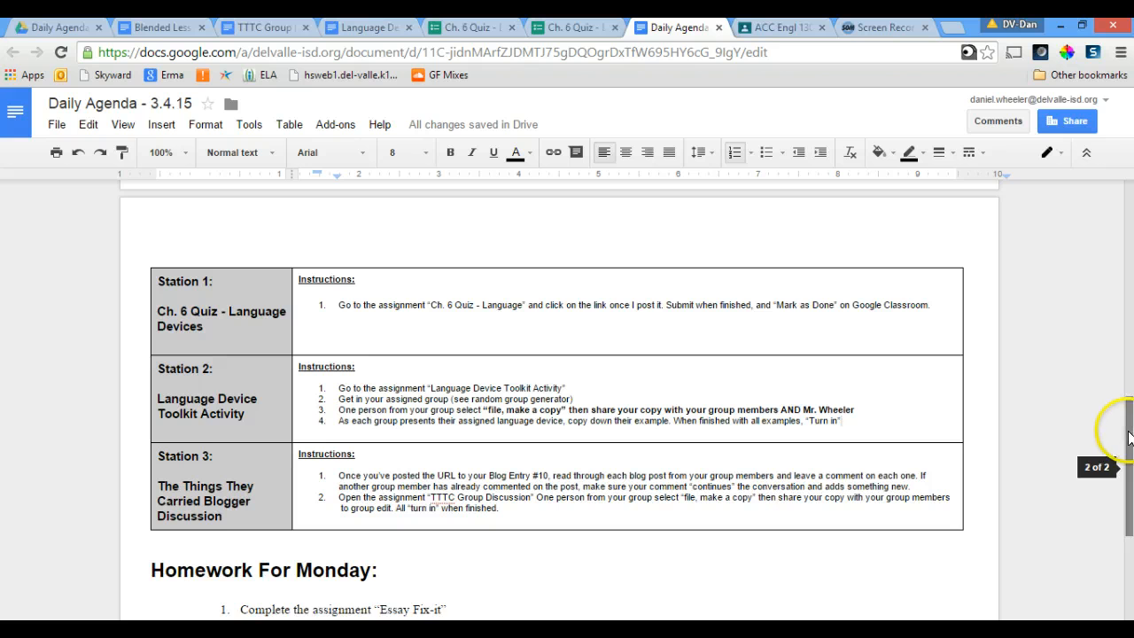
pyautogui.moveTo(1128, 438); pyautogui.dragTo(1128, 440)
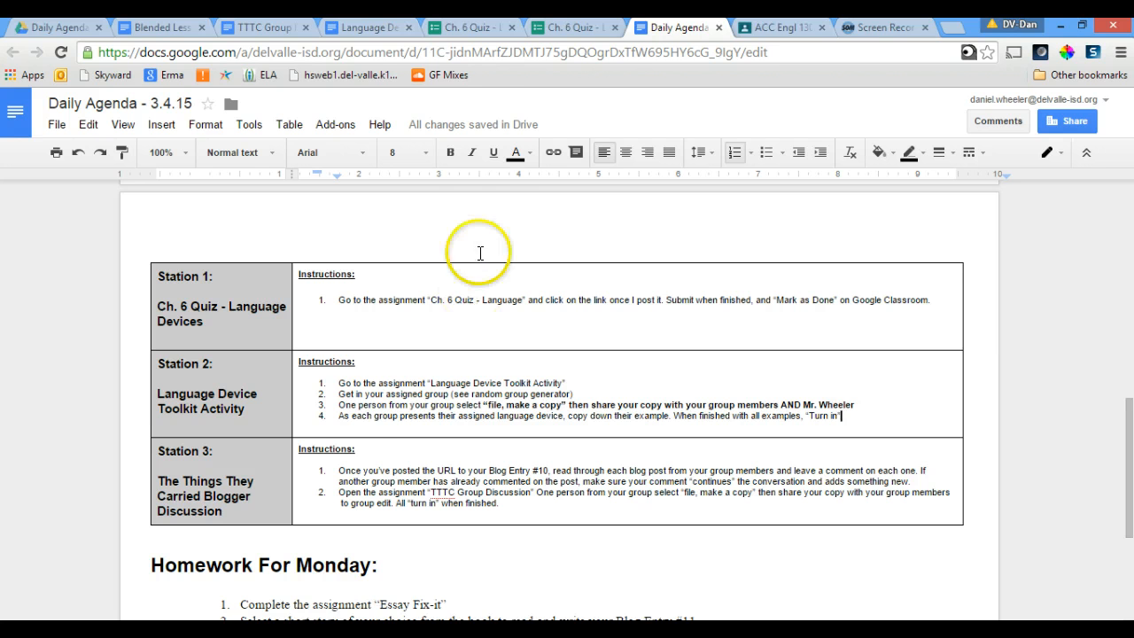
pyautogui.click(472, 27)
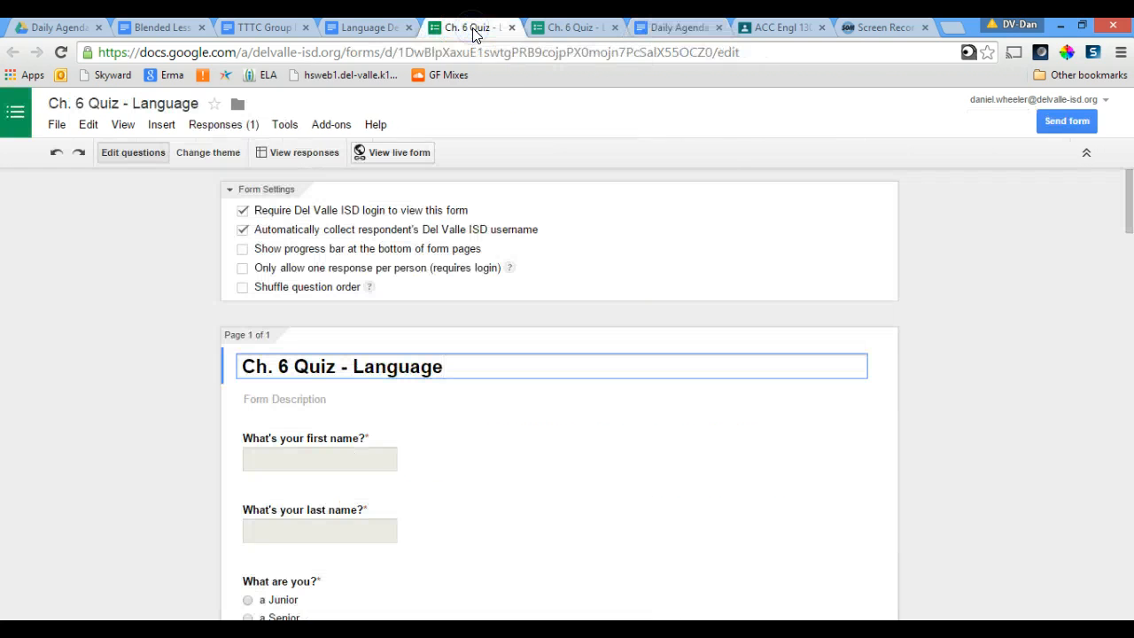
pyautogui.moveTo(1129, 208); pyautogui.dragTo(1129, 437)
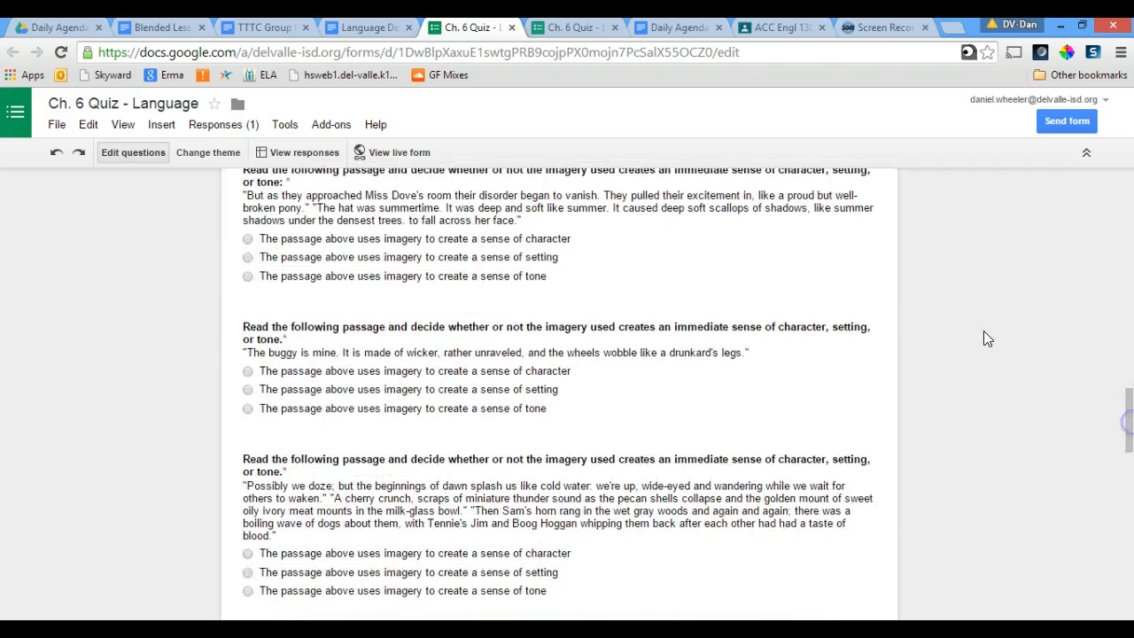
# - View the live Ch. 6 Quiz - Language form and select its full web address
pyautogui.click(580, 27)
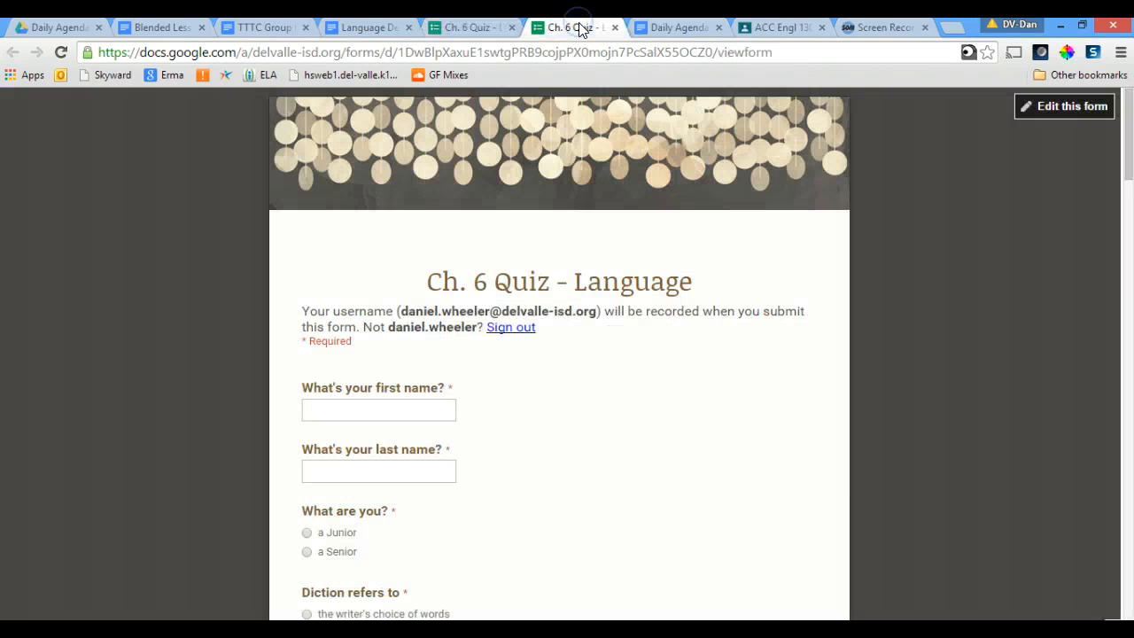
pyautogui.moveTo(1130, 159)
pyautogui.mouseDown()
pyautogui.moveTo(1130, 569)
pyautogui.moveTo(1118, 149)
pyautogui.mouseUp()
pyautogui.click(721, 279)
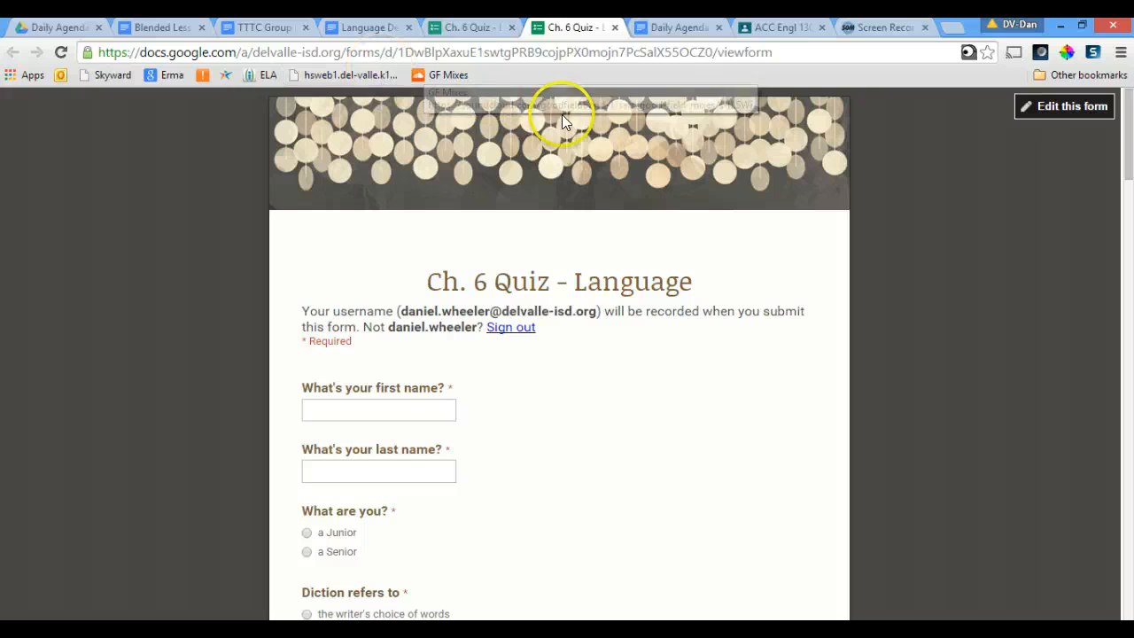
pyautogui.click(562, 51)
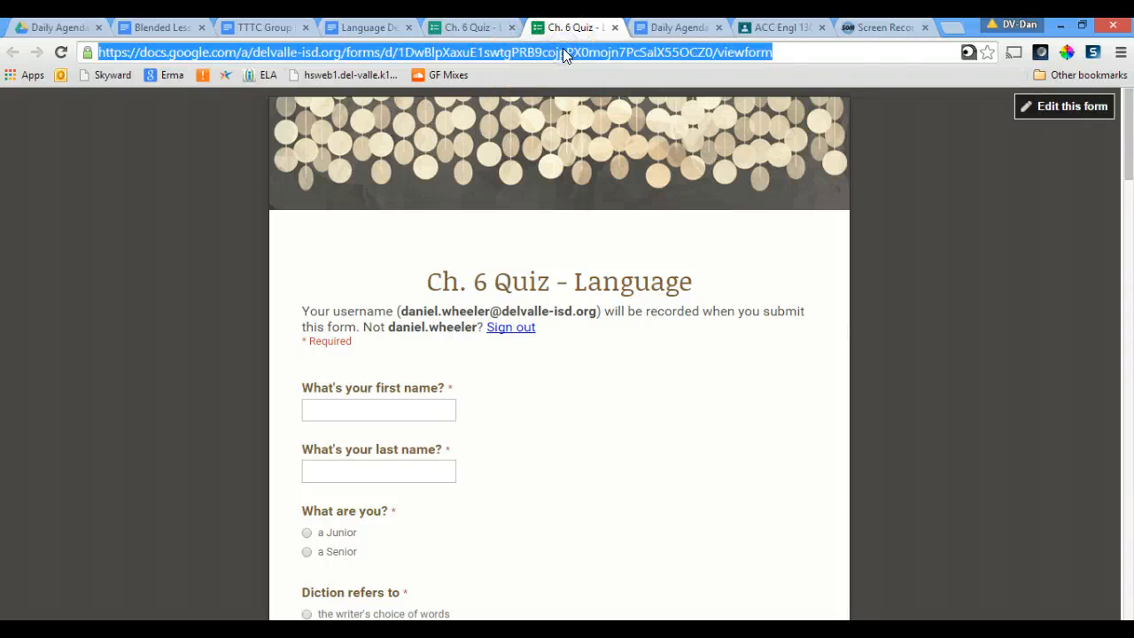
# - Find the Language Device Toolkit Activity in Station 2's instructions and look through the Language Device Analysis Tool Kit document
pyautogui.click(645, 27)
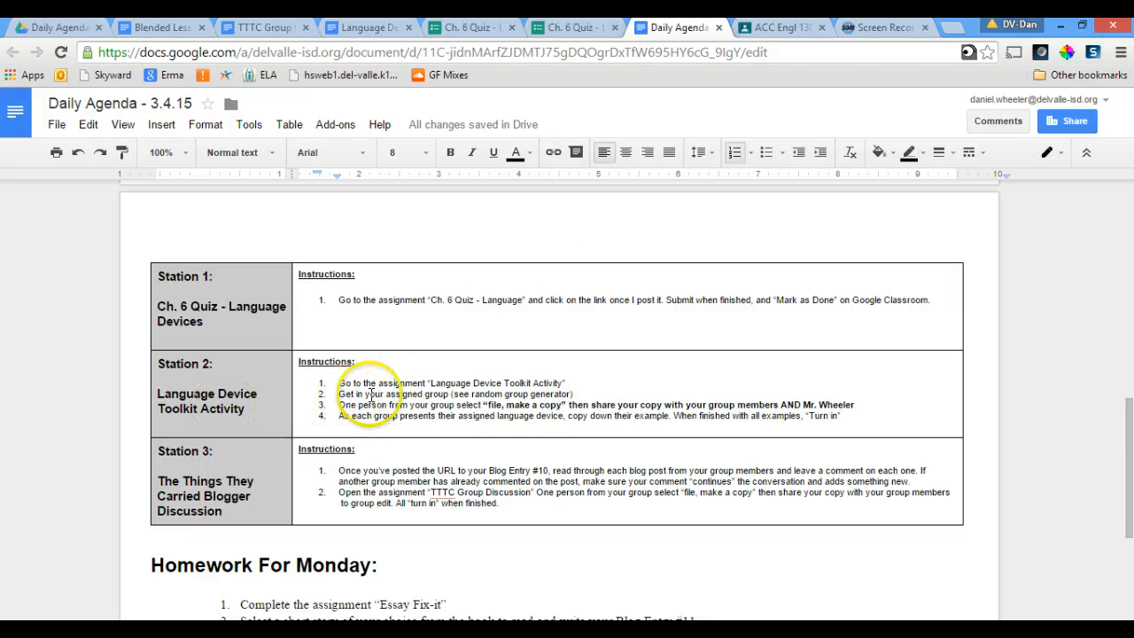
pyautogui.moveTo(431, 383); pyautogui.dragTo(560, 378)
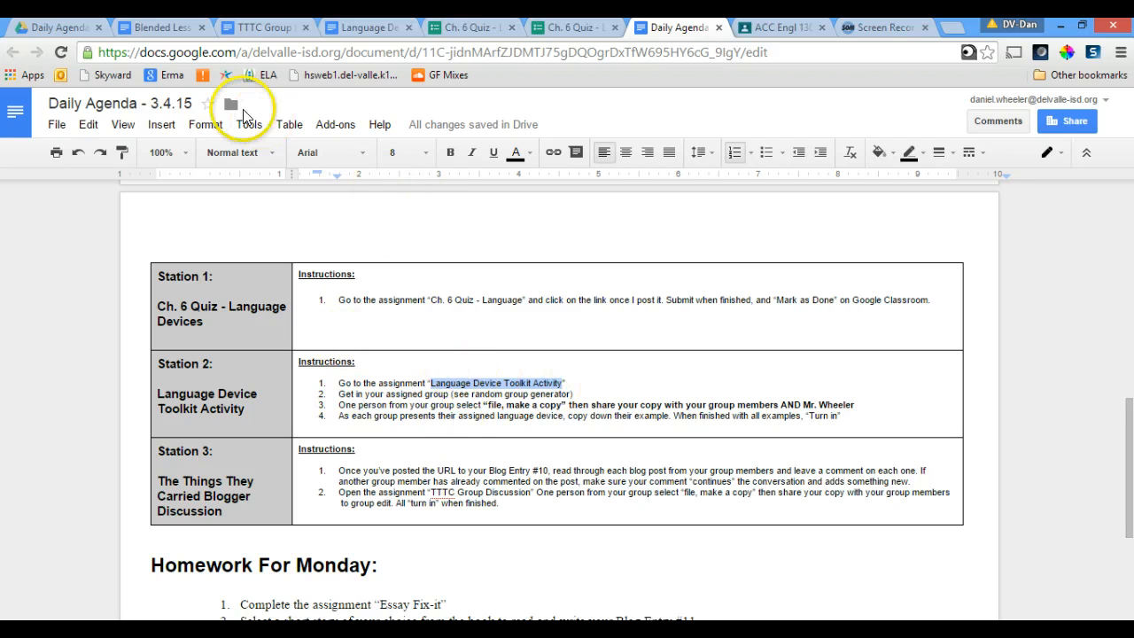
pyautogui.click(361, 28)
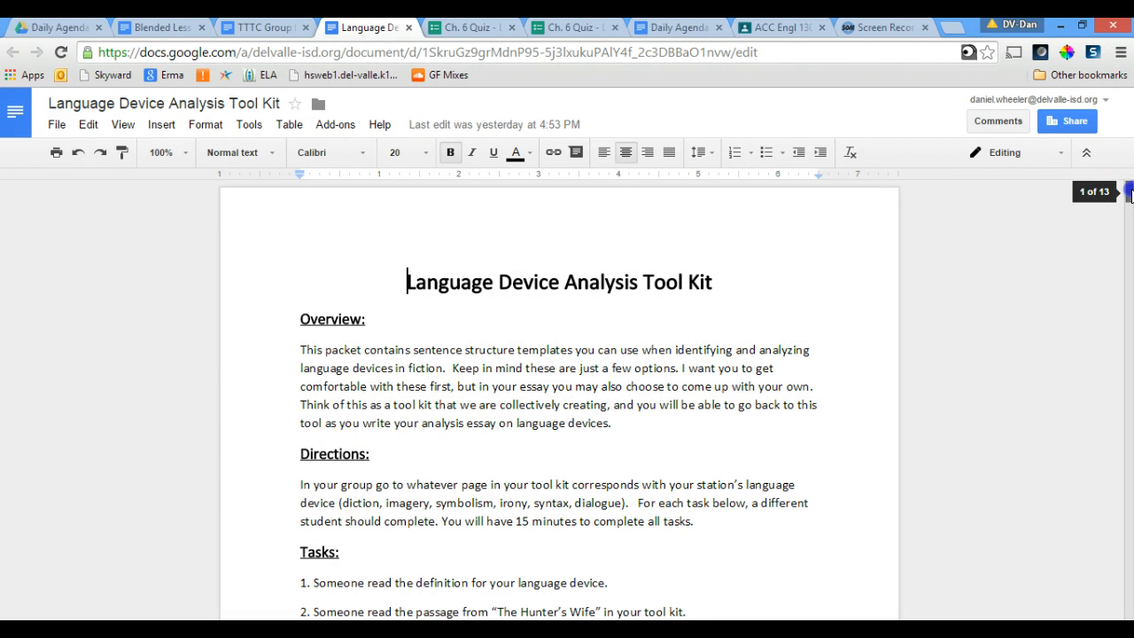
pyautogui.scroll(-1, 1131, 195)
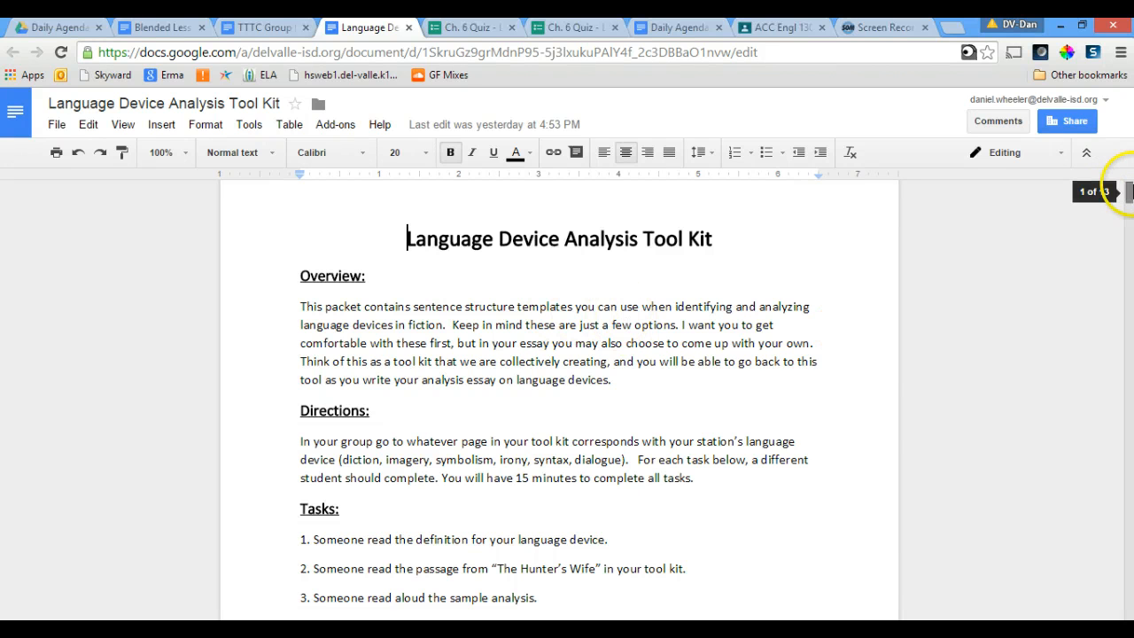
pyautogui.moveTo(1130, 192); pyautogui.dragTo(1130, 562)
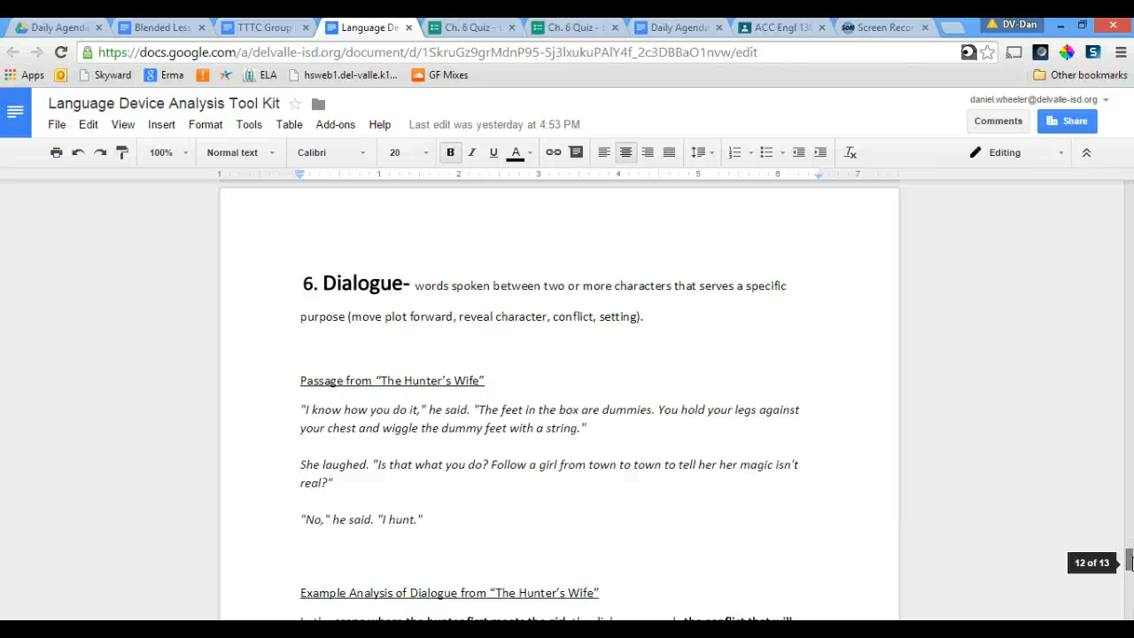
pyautogui.moveTo(1130, 562); pyautogui.dragTo(1130, 192)
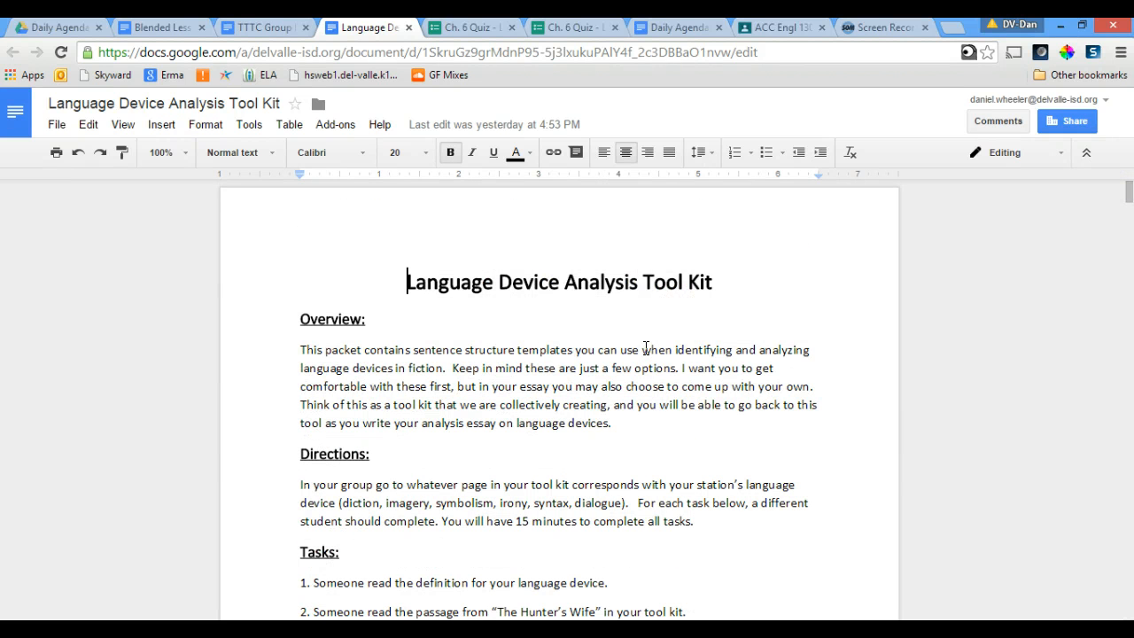
# - Finish viewing the Language Device Analysis Tool Kit and review Station 2's instruction in the Daily Agenda about copying and sharing the file
pyautogui.moveTo(1128, 189); pyautogui.dragTo(1130, 197)
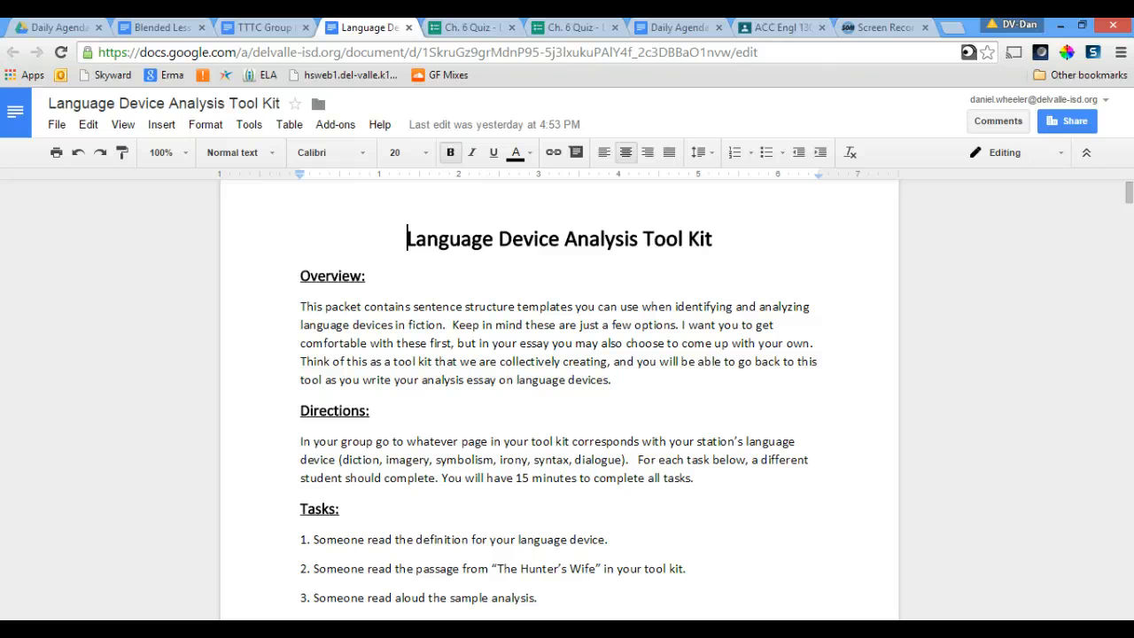
pyautogui.click(666, 27)
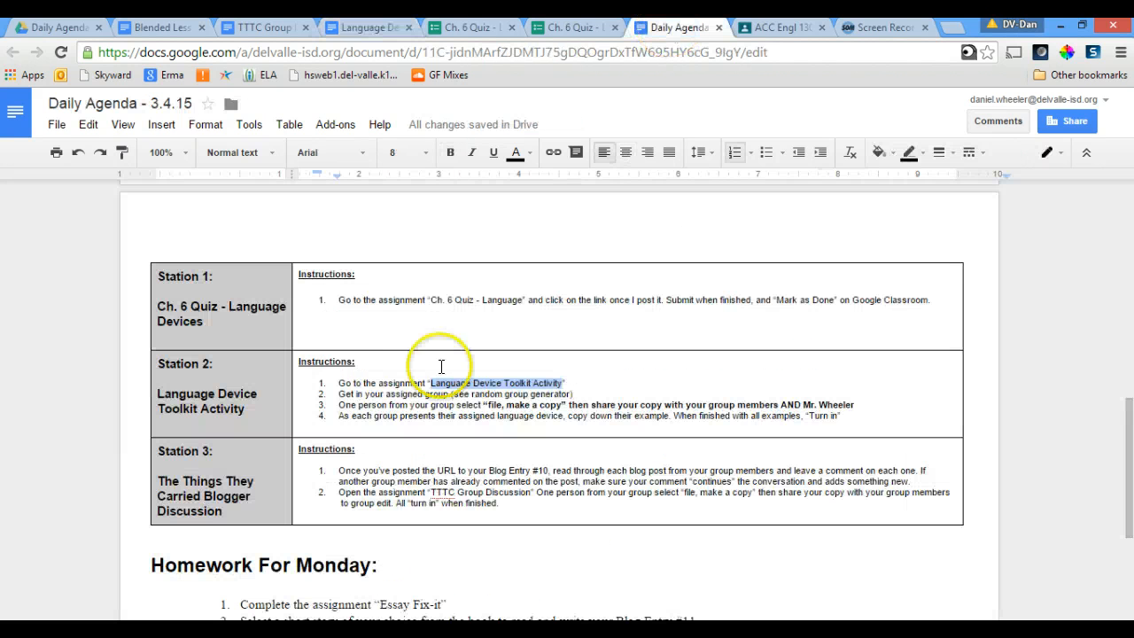
pyautogui.click(342, 382)
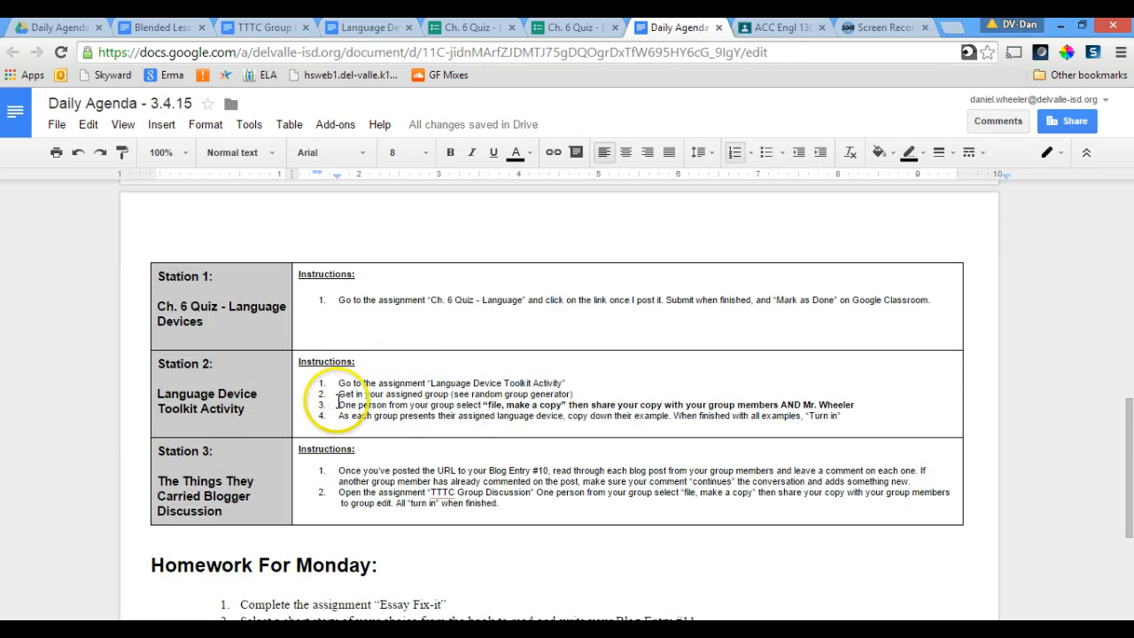
pyautogui.moveTo(338, 404); pyautogui.dragTo(850, 406)
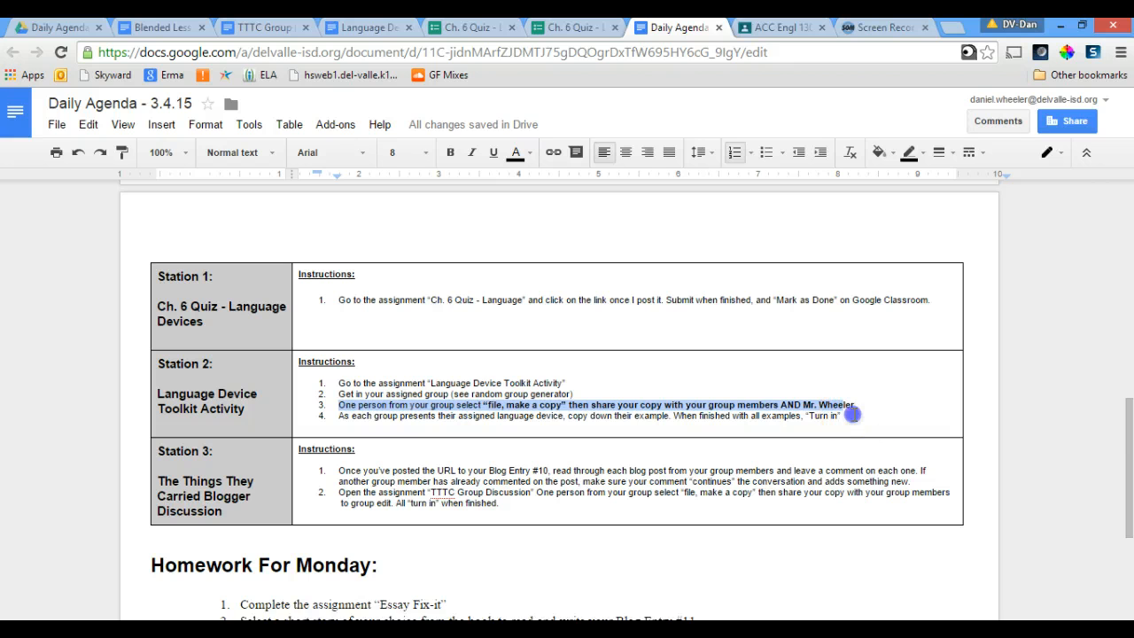
pyautogui.click(854, 414)
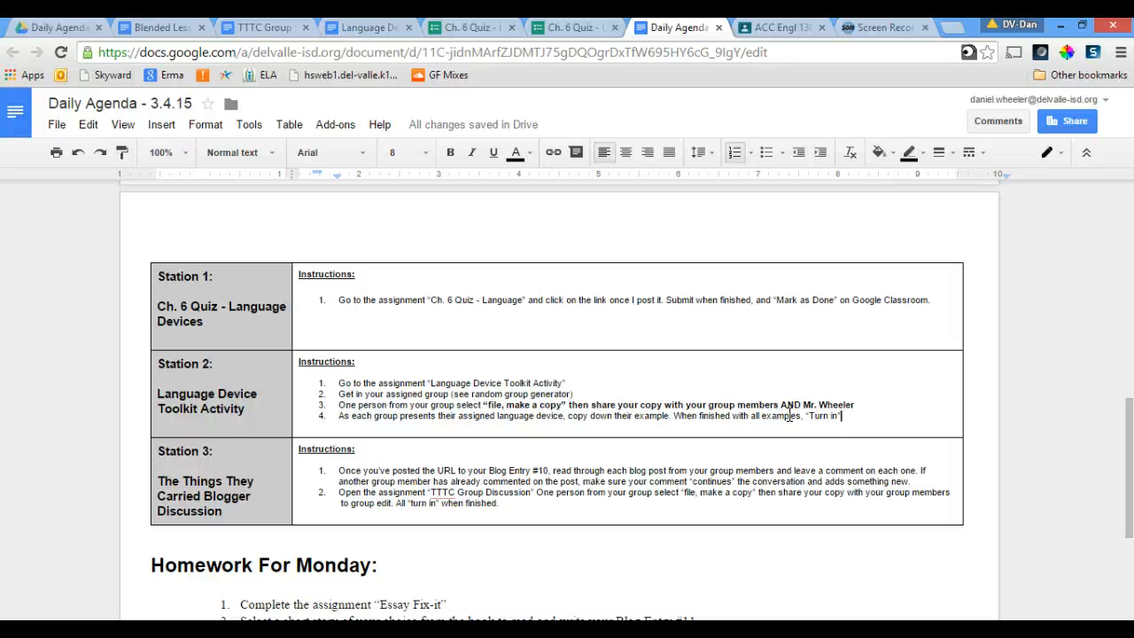
pyautogui.click(1129, 430)
# - Review Station 3's "TTTC Group Discussion" assignment in the Daily Agenda and view the questions in the TTTC Group Discussion document
pyautogui.moveTo(259, 407); pyautogui.dragTo(141, 392)
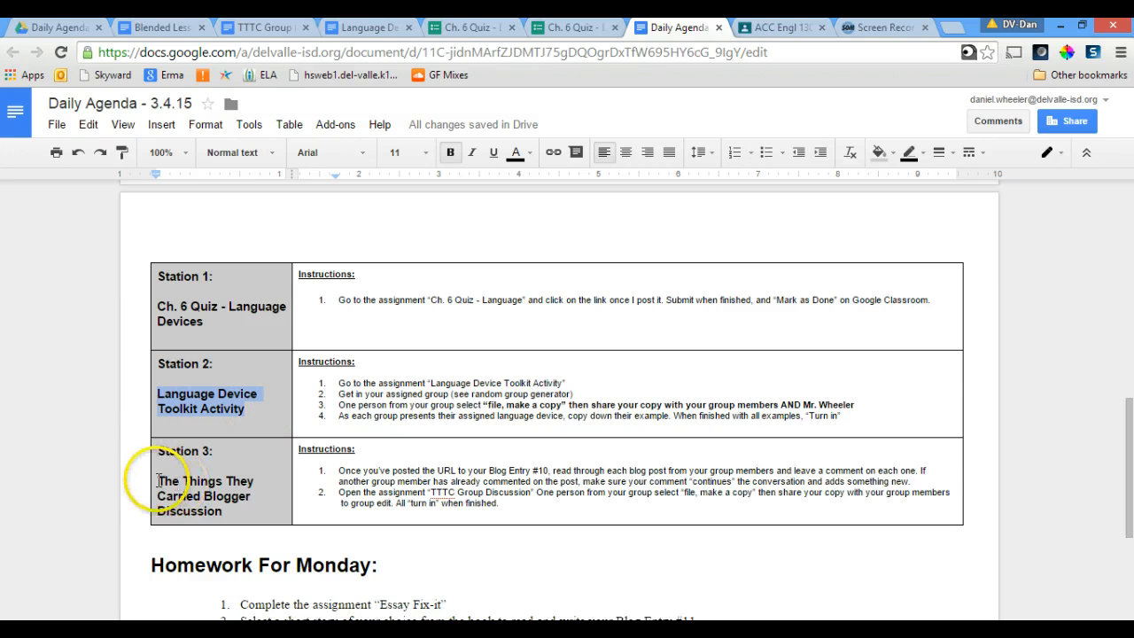
pyautogui.moveTo(159, 481); pyautogui.dragTo(248, 506)
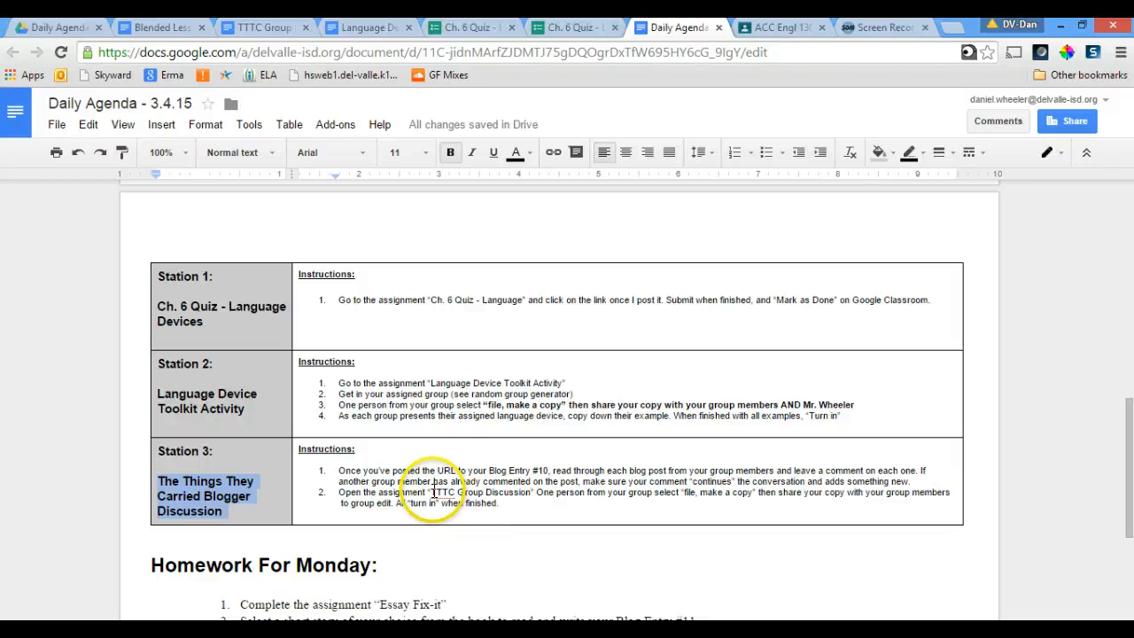
pyautogui.moveTo(429, 491); pyautogui.dragTo(535, 492)
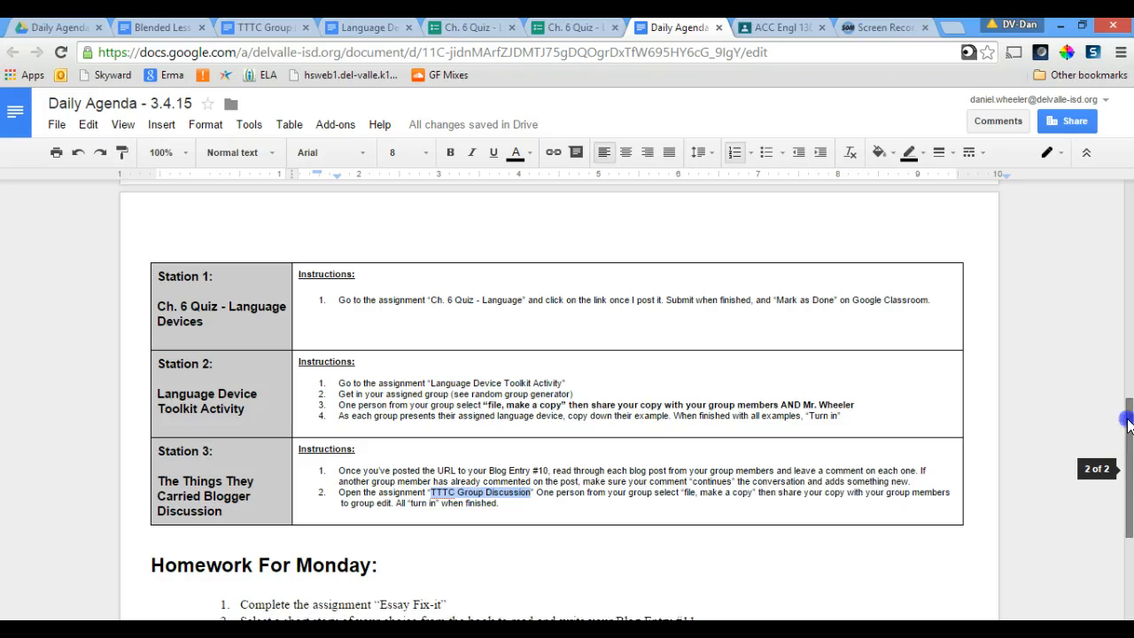
pyautogui.scroll(-1, 1123, 427)
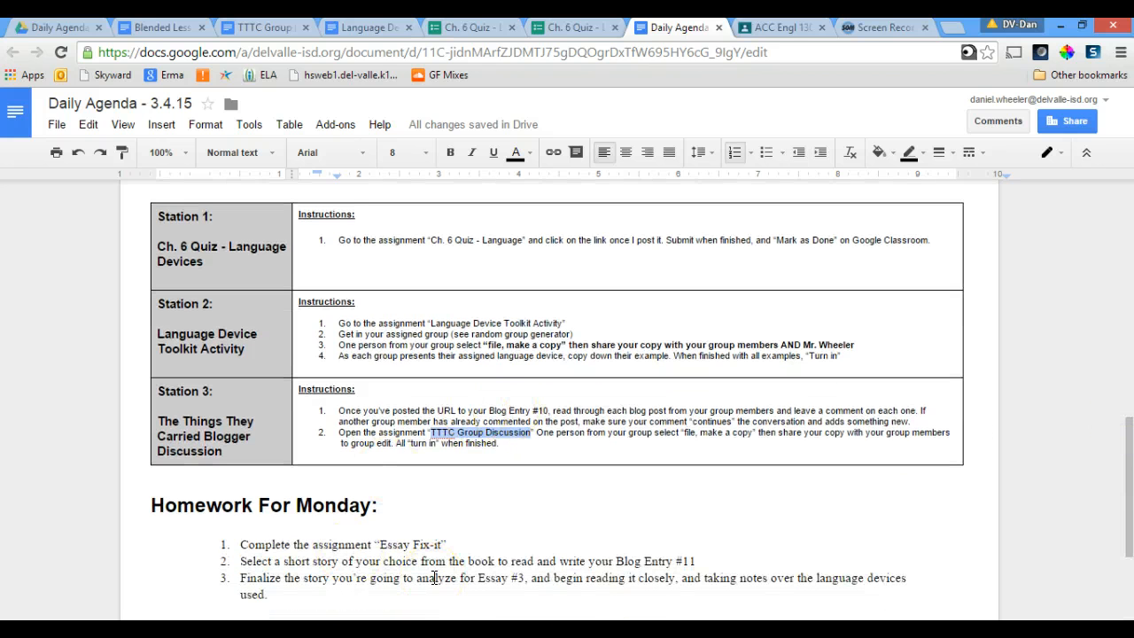
pyautogui.moveTo(1129, 480); pyautogui.dragTo(1129, 465)
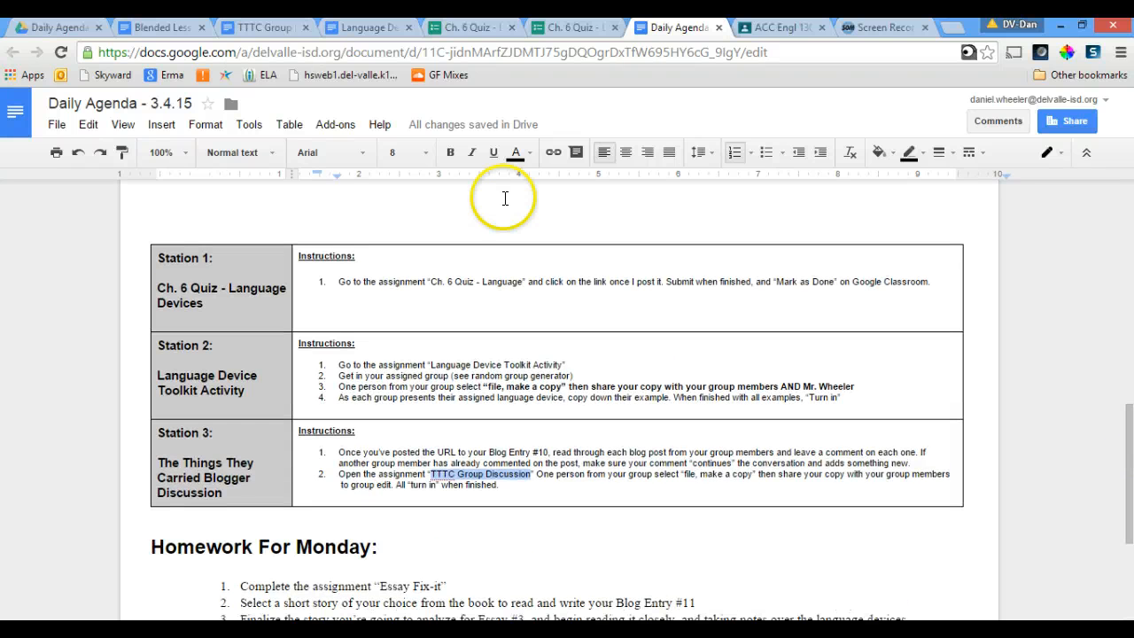
pyautogui.click(244, 27)
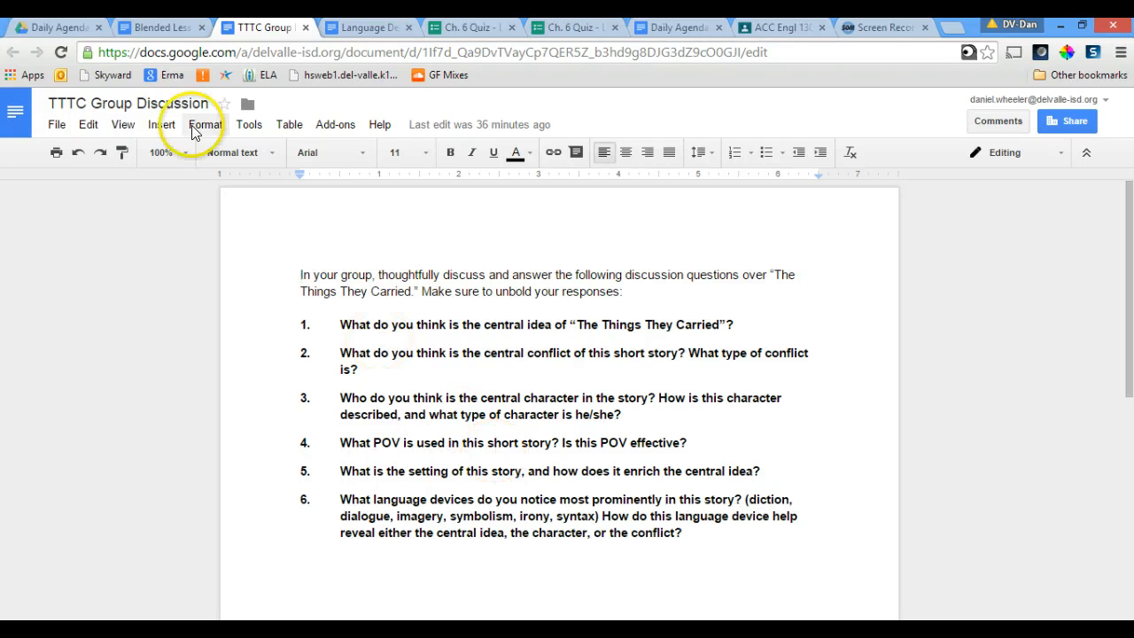
# - Look over the Blended Lesson Design outline and view the ACC Engl 1302 (Juniors) class Stream
pyautogui.click(166, 24)
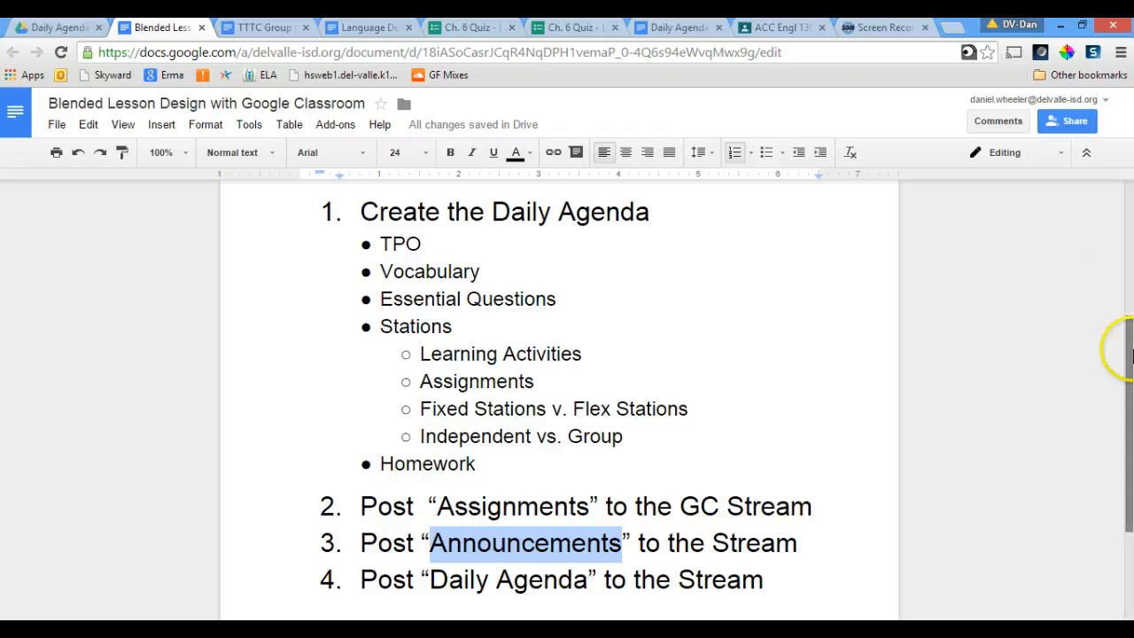
pyautogui.moveTo(1130, 353); pyautogui.dragTo(1129, 368)
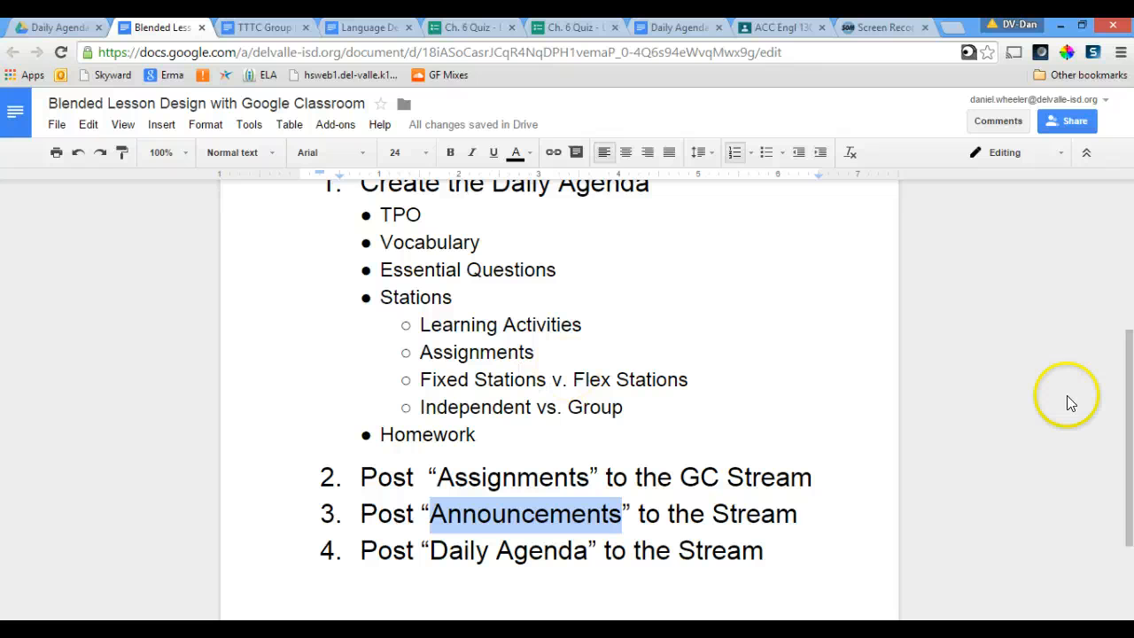
pyautogui.moveTo(1128, 400); pyautogui.dragTo(1130, 399)
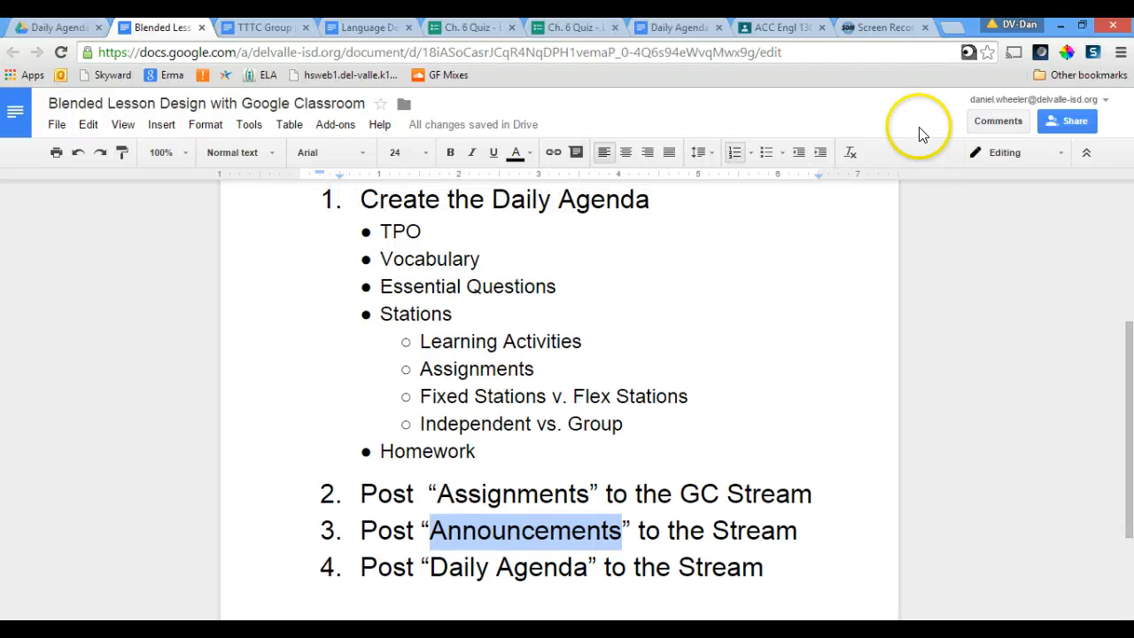
pyautogui.click(793, 28)
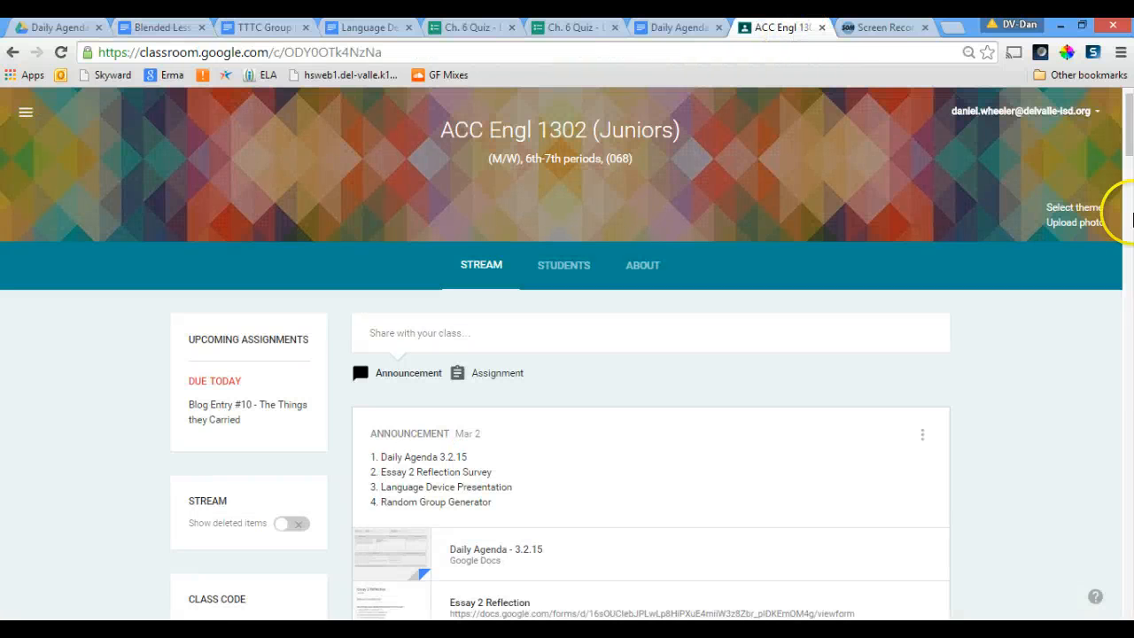
pyautogui.click(1129, 134)
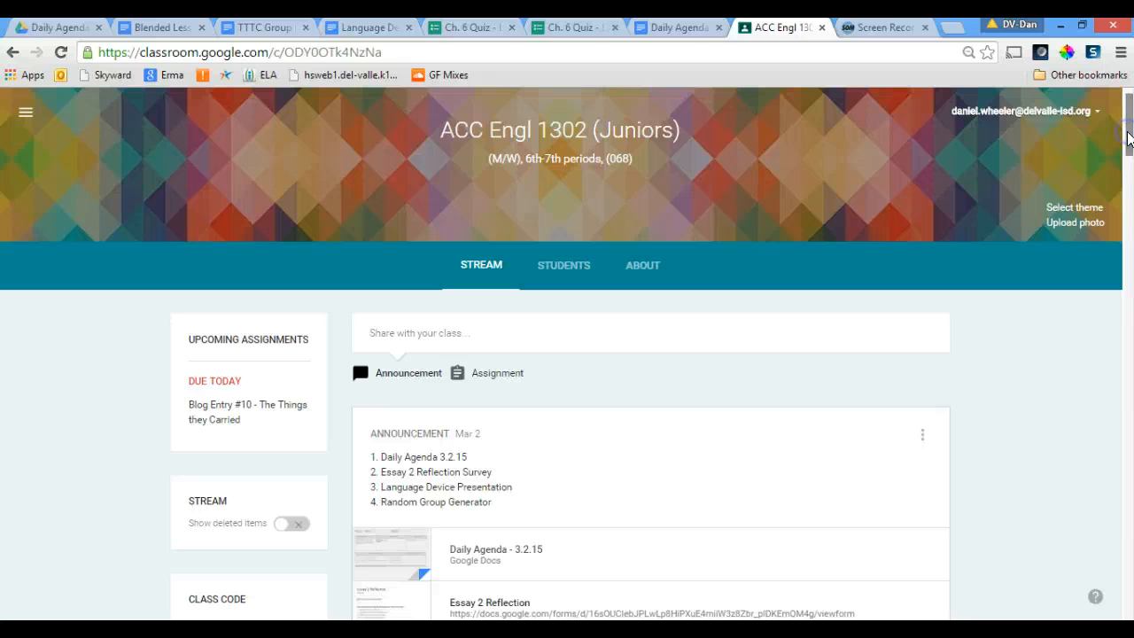
# - Highlight in turn the outline's points on posting "Assignments", "Announcements" and the "Daily Agenda" to the Stream
pyautogui.click(189, 30)
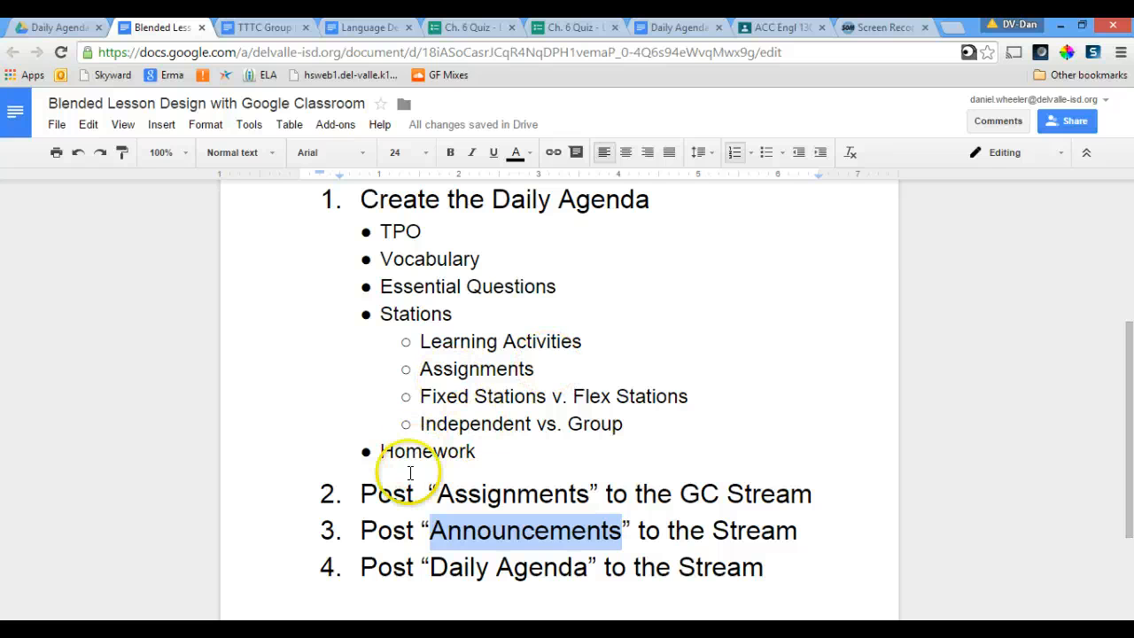
pyautogui.moveTo(430, 490); pyautogui.dragTo(592, 488)
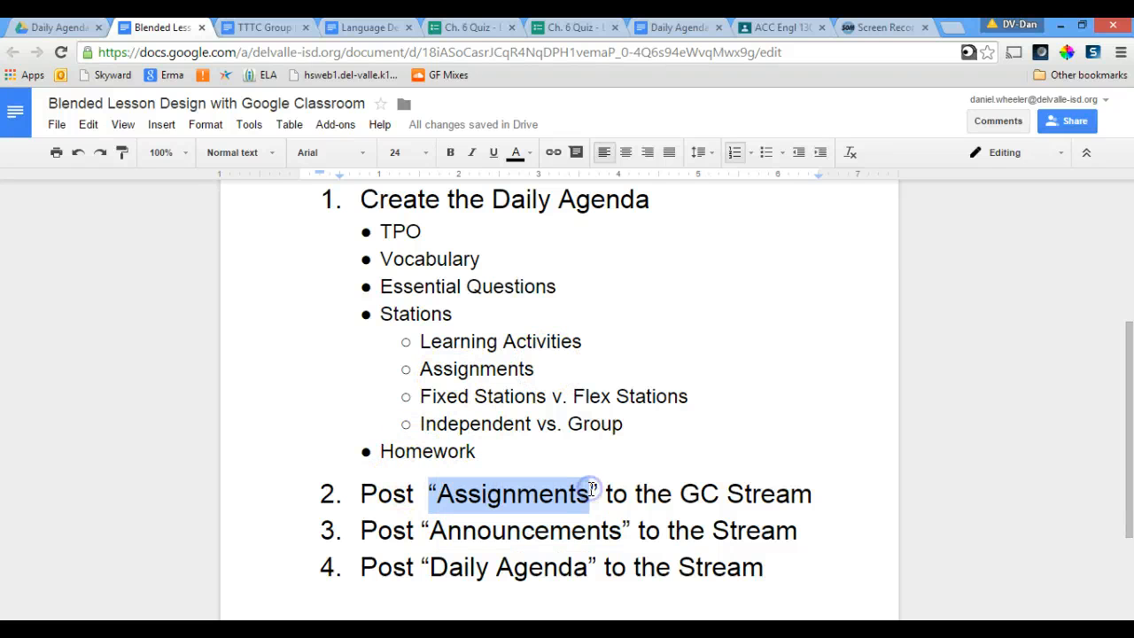
pyautogui.moveTo(429, 531); pyautogui.dragTo(622, 531)
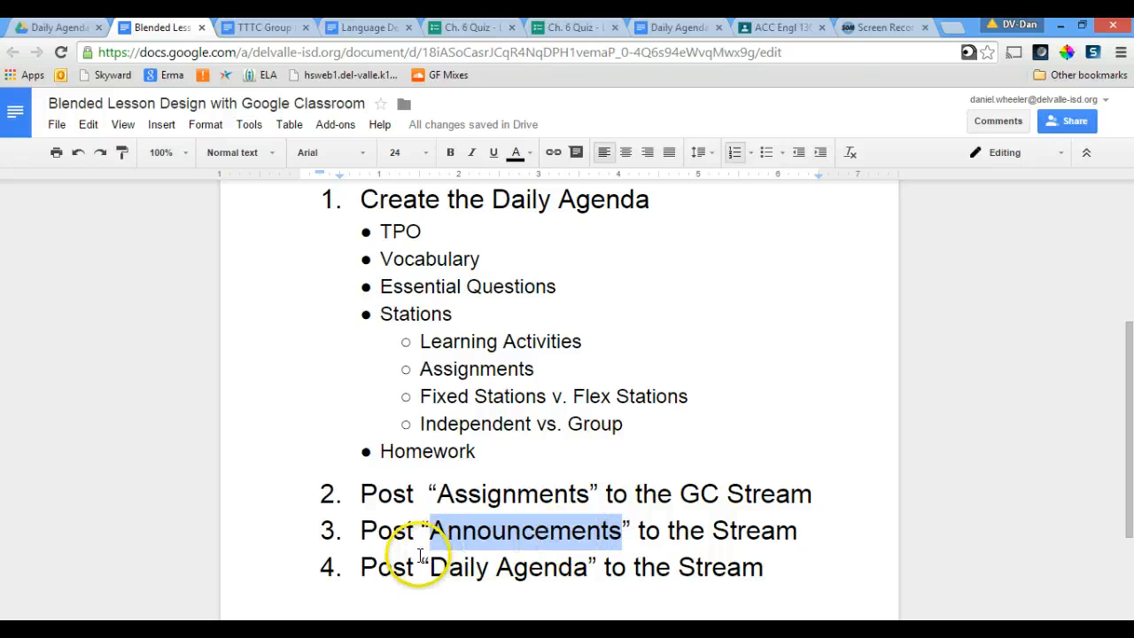
pyautogui.moveTo(361, 567); pyautogui.dragTo(728, 579)
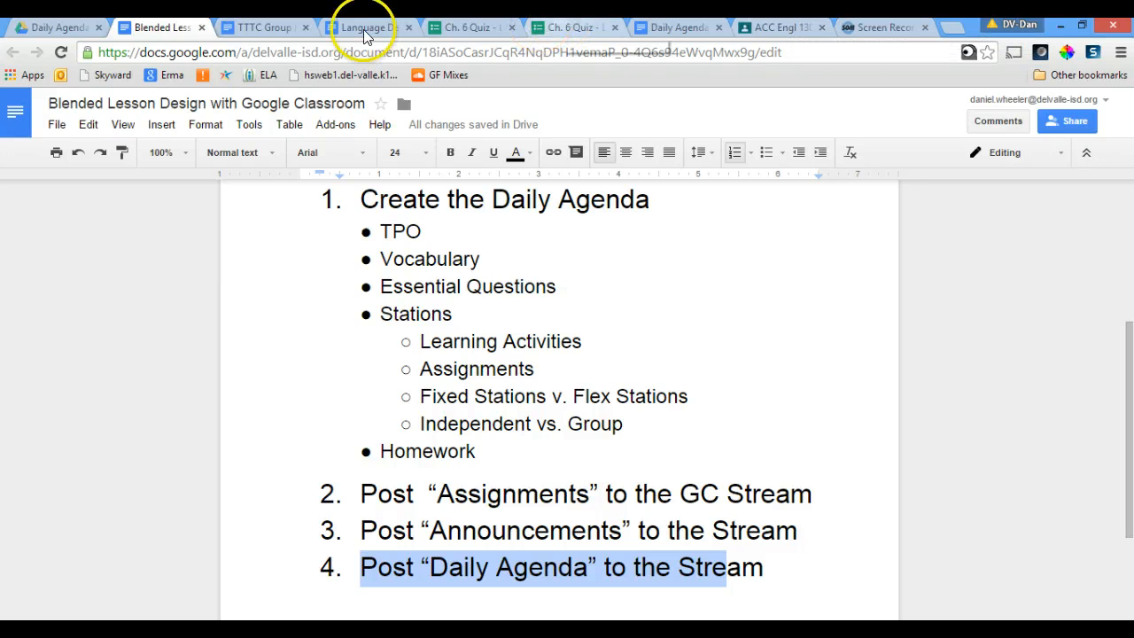
# - Recheck the instructions for Stations 1, 2 and 3 in the Daily Agenda
pyautogui.click(674, 28)
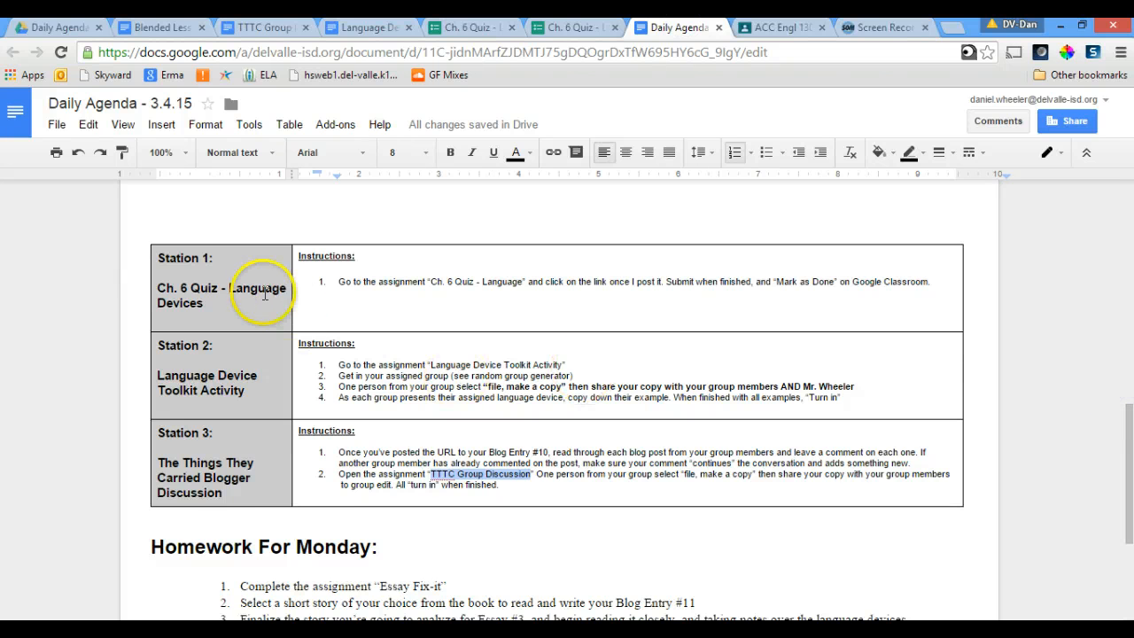
pyautogui.click(321, 282)
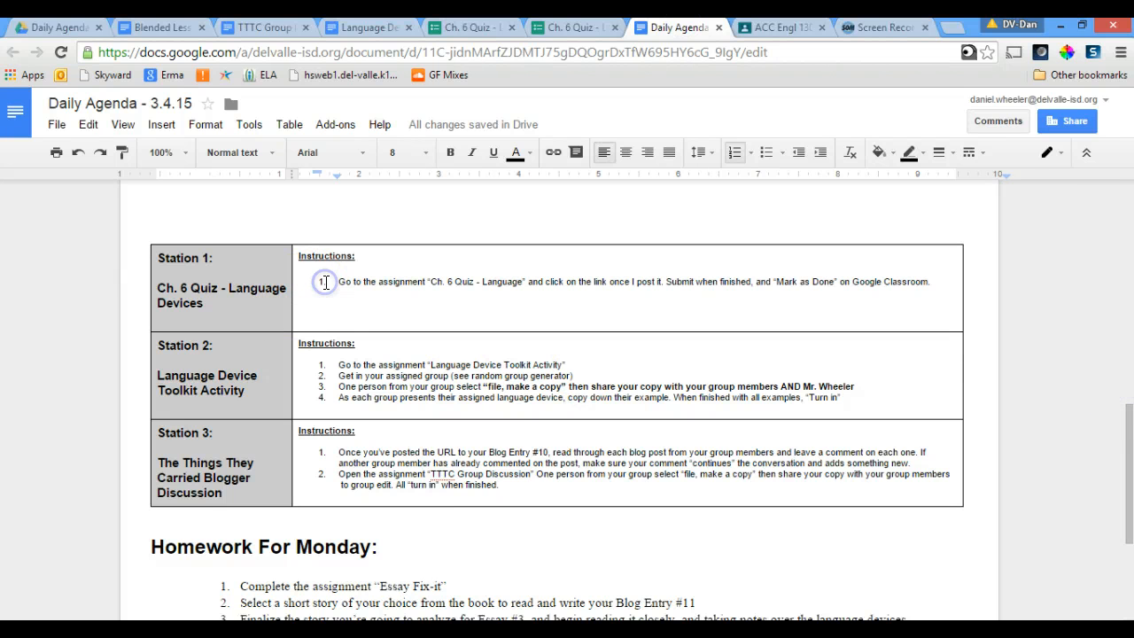
pyautogui.moveTo(339, 364); pyautogui.dragTo(363, 376)
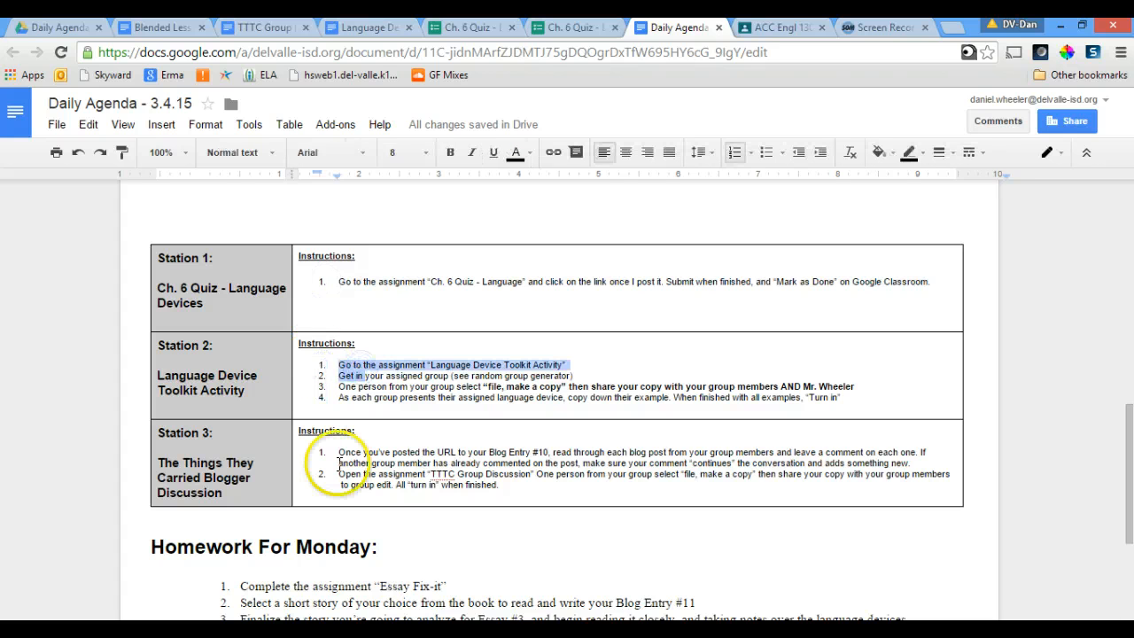
pyautogui.moveTo(343, 462); pyautogui.dragTo(367, 462)
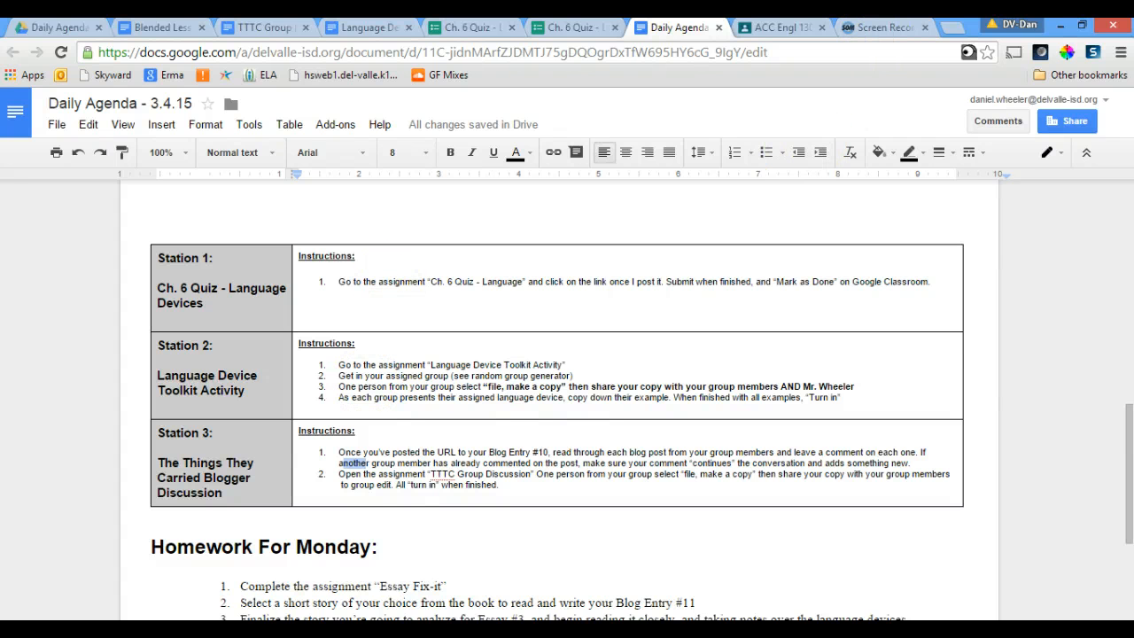
# - Start a new assignment in the ACC Engl 1302 (Juniors) Stream, titled "The Things They Carried" Group Discussion, with quotation marks around the story name
pyautogui.click(781, 28)
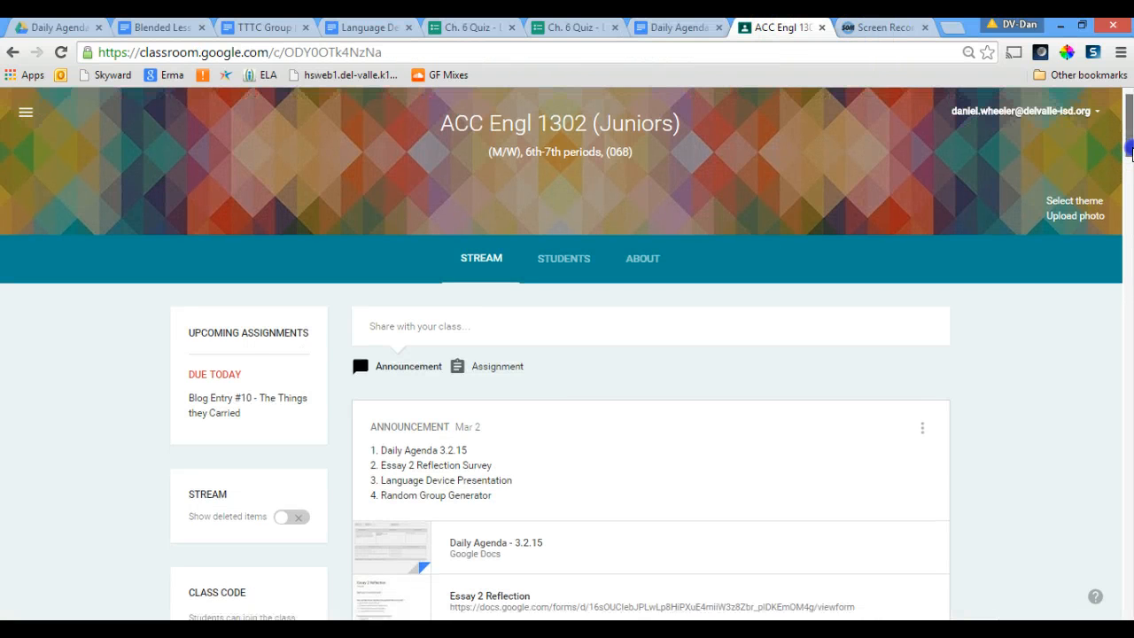
pyautogui.scroll(-1, 1130, 153)
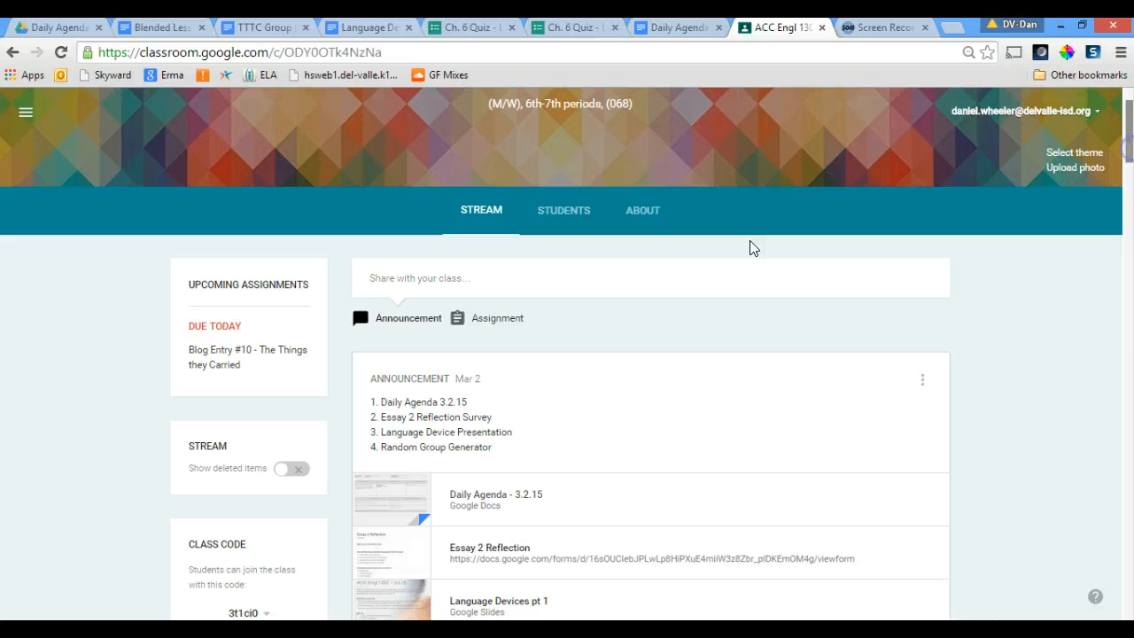
pyautogui.click(512, 323)
pyautogui.click(491, 290)
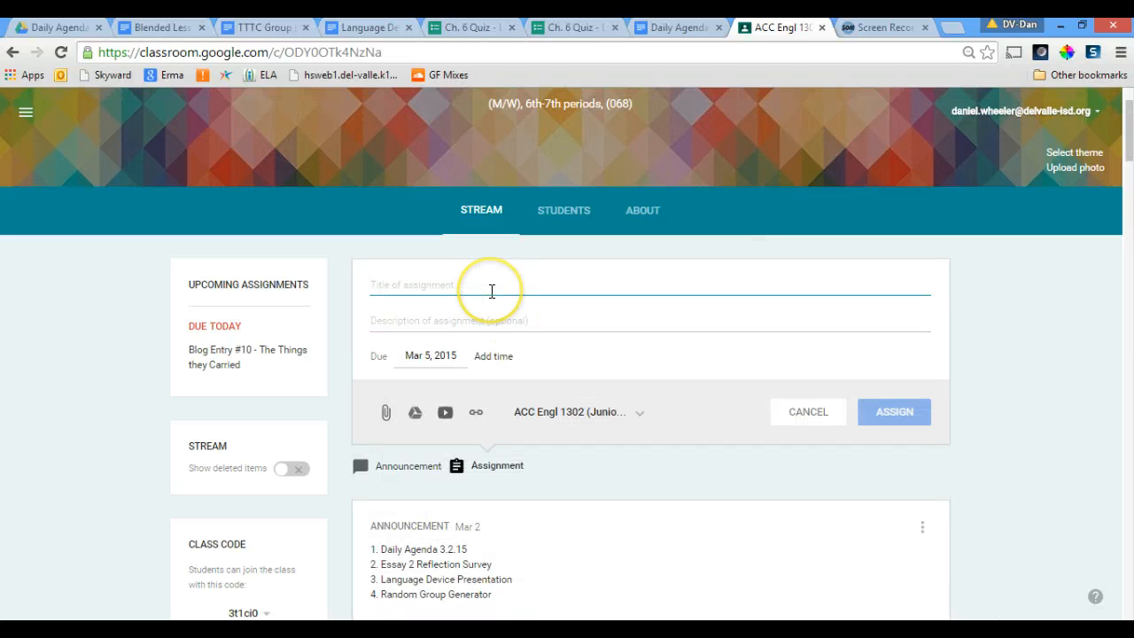
pyautogui.write('The Things They Carried')
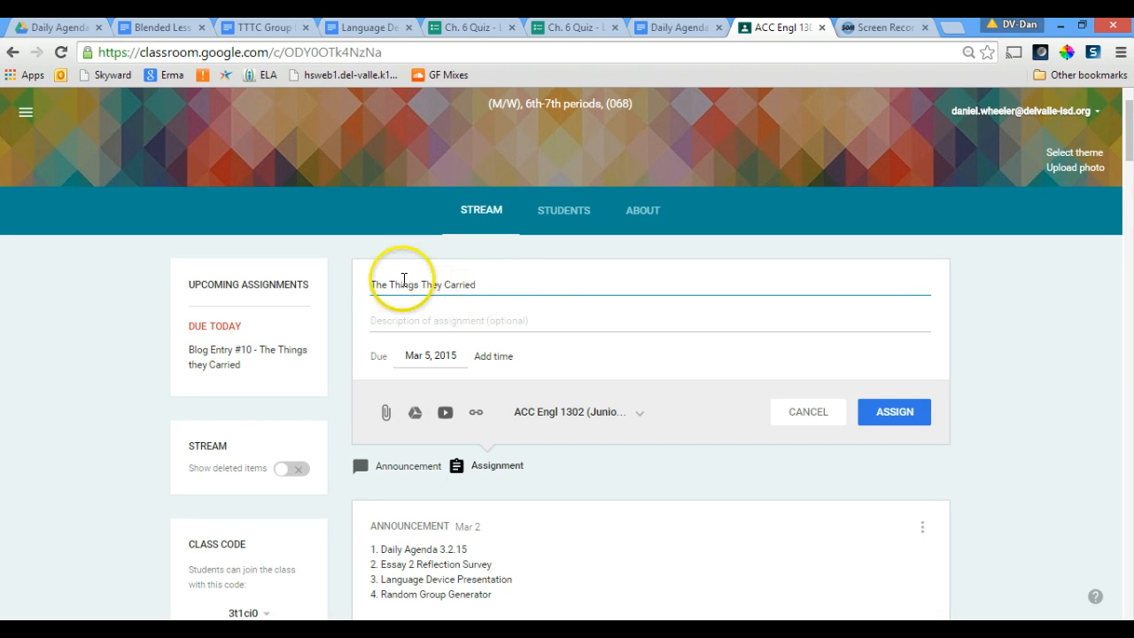
pyautogui.click(372, 284)
pyautogui.write('"')
pyautogui.click(512, 283)
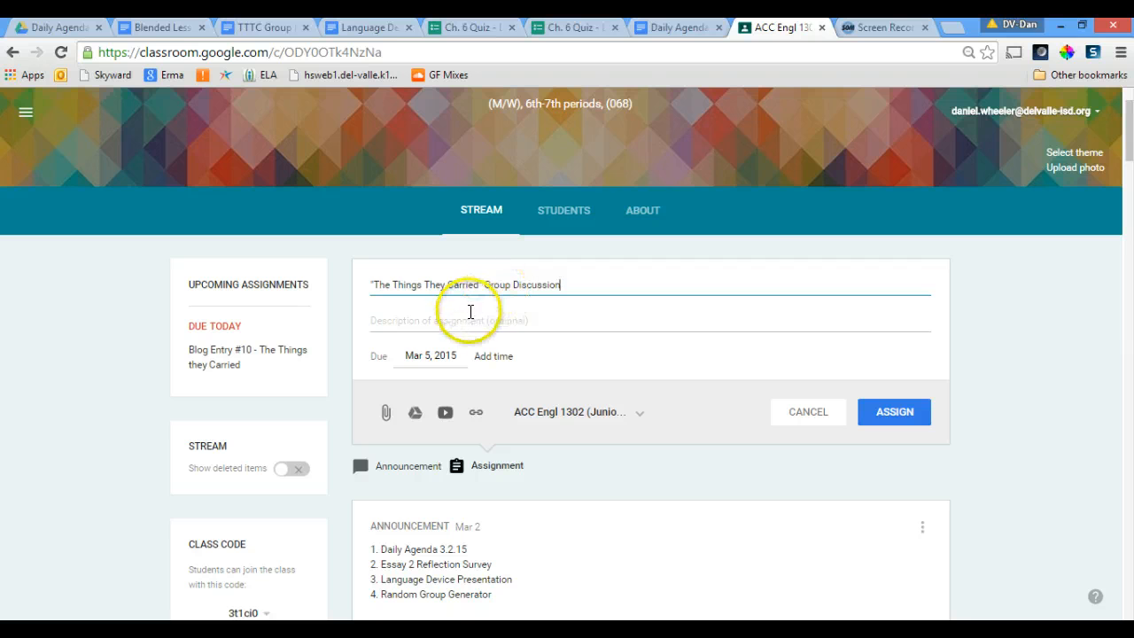
# - Set the assignment's due date to Mar 9, 2015 and its due time to 1:00 PM
pyautogui.click(424, 356)
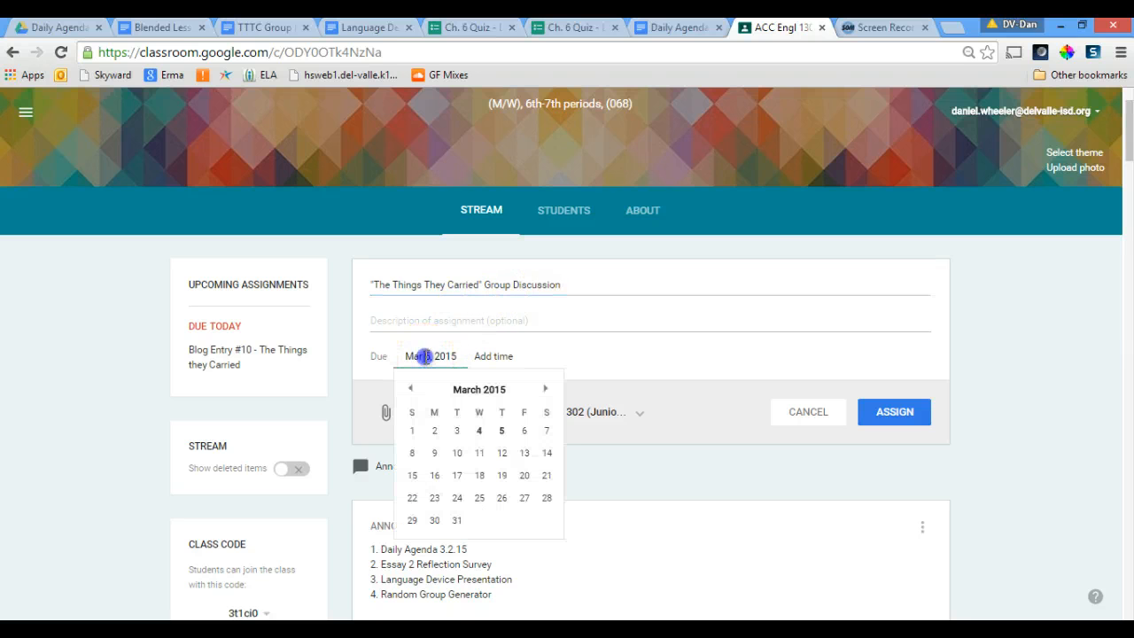
pyautogui.click(435, 455)
pyautogui.click(493, 356)
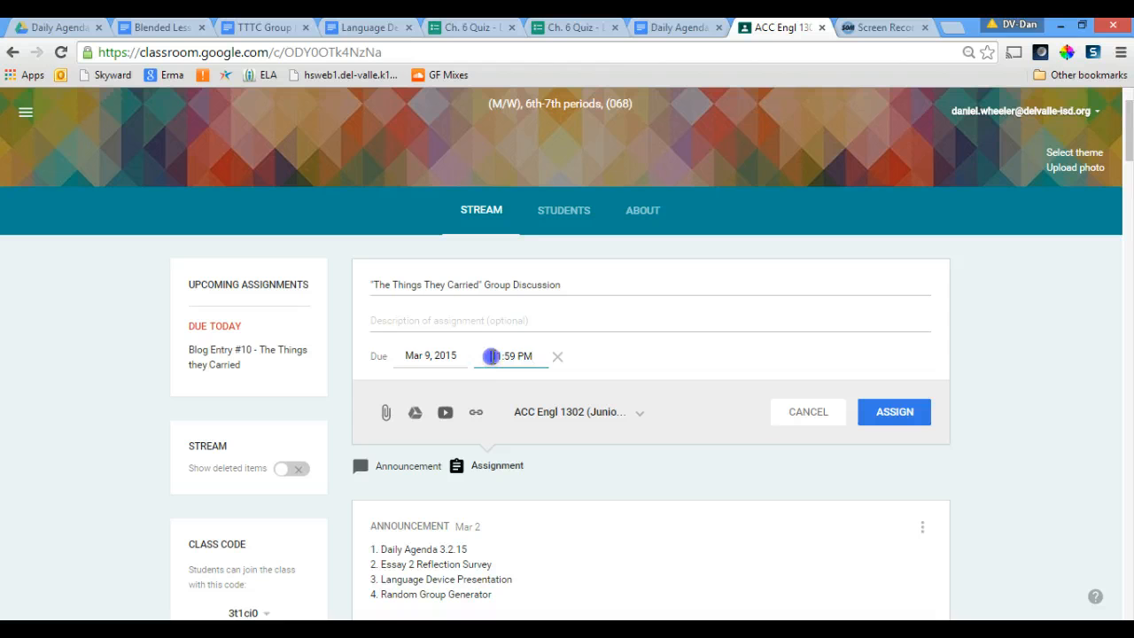
pyautogui.moveTo(492, 355); pyautogui.dragTo(511, 353)
pyautogui.write('1:00')
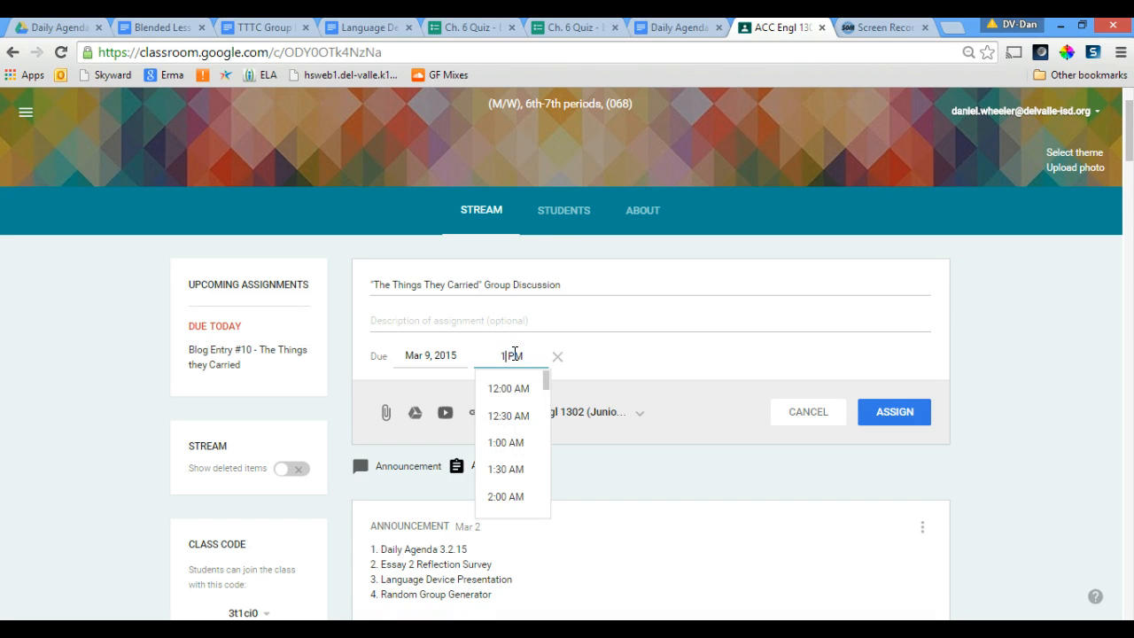
pyautogui.click(618, 364)
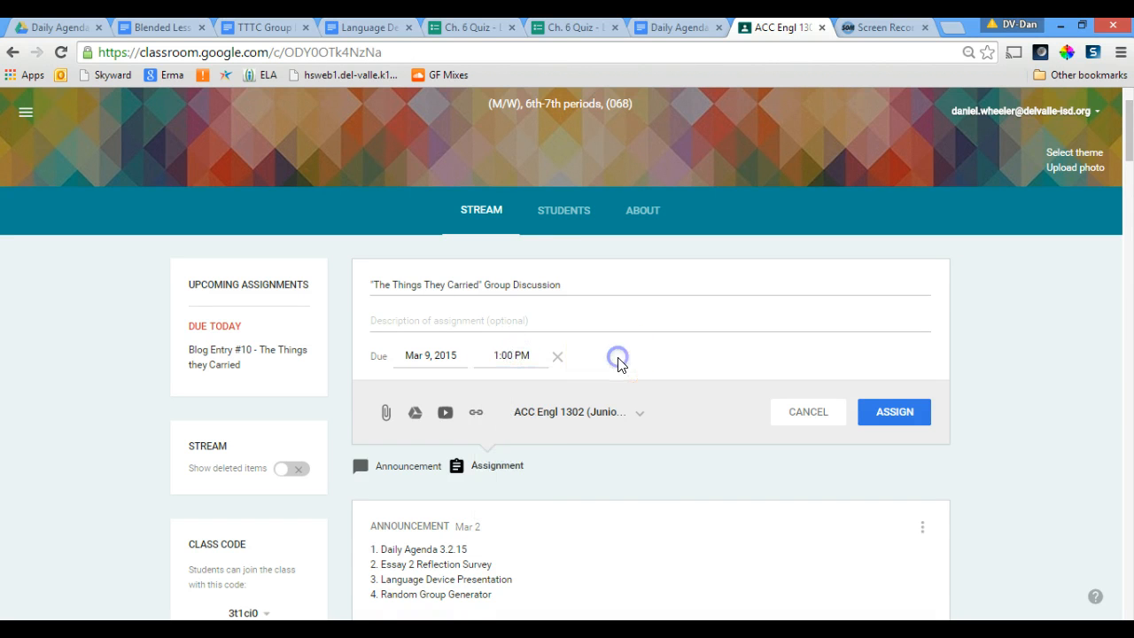
# - Check which classes receive the assignment, leaving only ACC Engl 1302 (Juniors) selected
pyautogui.click(618, 410)
pyautogui.click(502, 453)
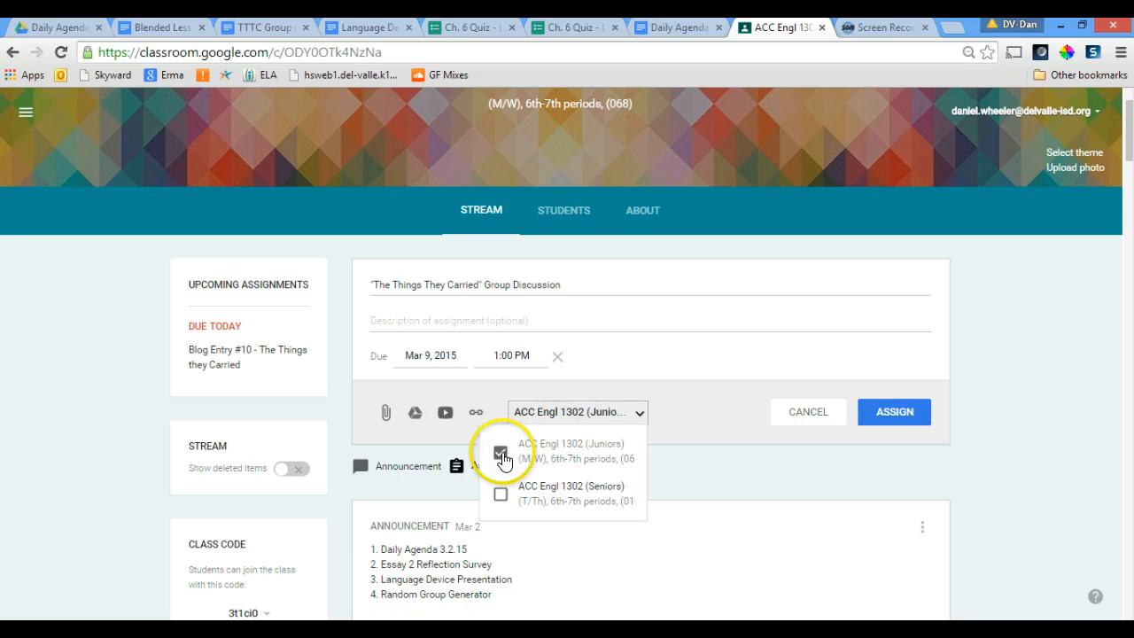
pyautogui.click(743, 401)
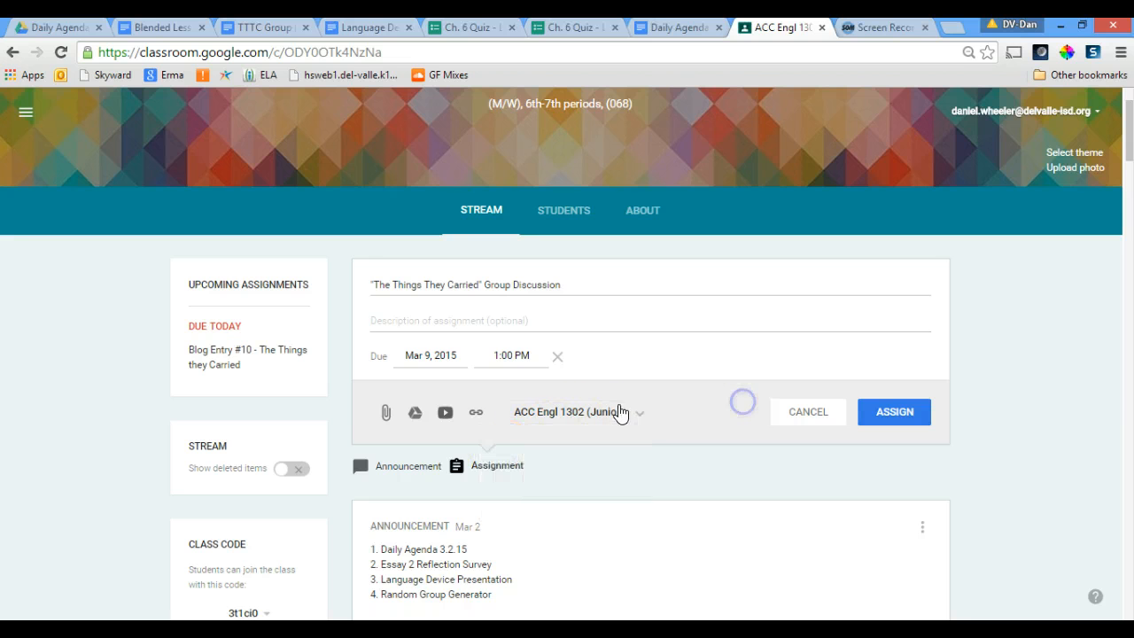
# - Attach the TTTC Group Discussion document from Google Drive, found under ACC English 1301/1302, Engl 1302, Teacher Docs, Essay 3 - Language, Assignment Templates
pyautogui.click(407, 416)
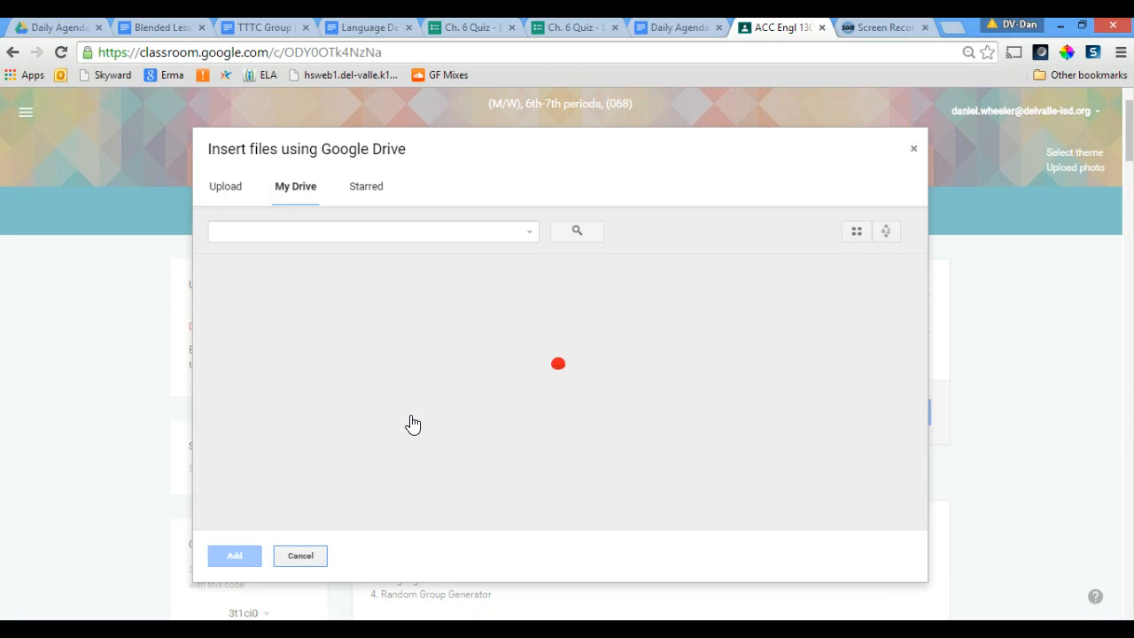
pyautogui.doubleClick(319, 381)
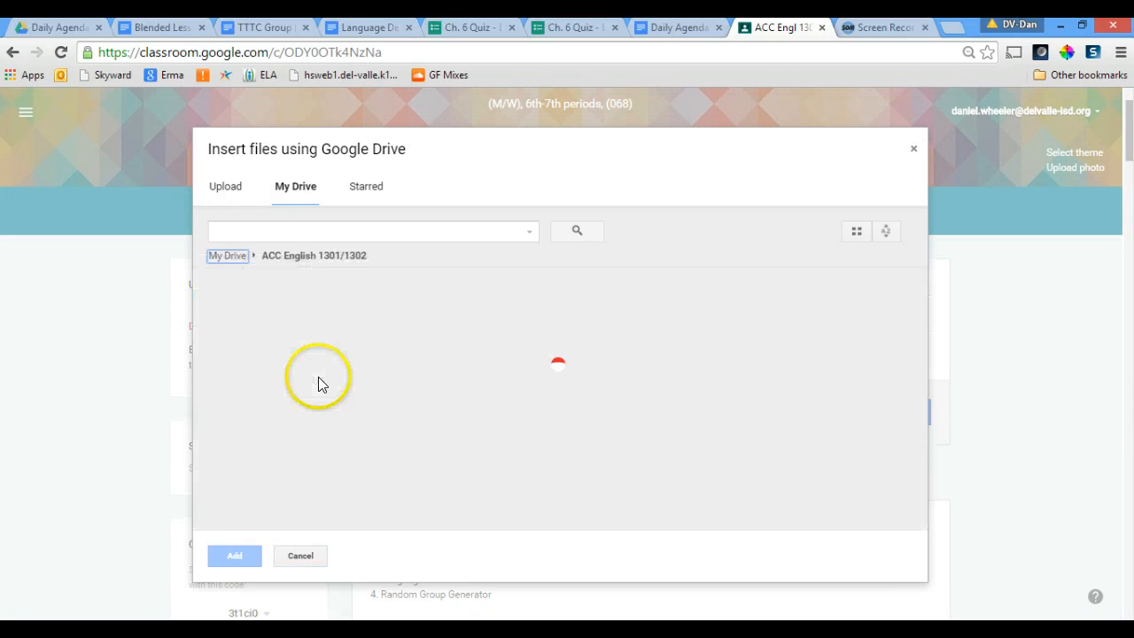
pyautogui.doubleClick(262, 320)
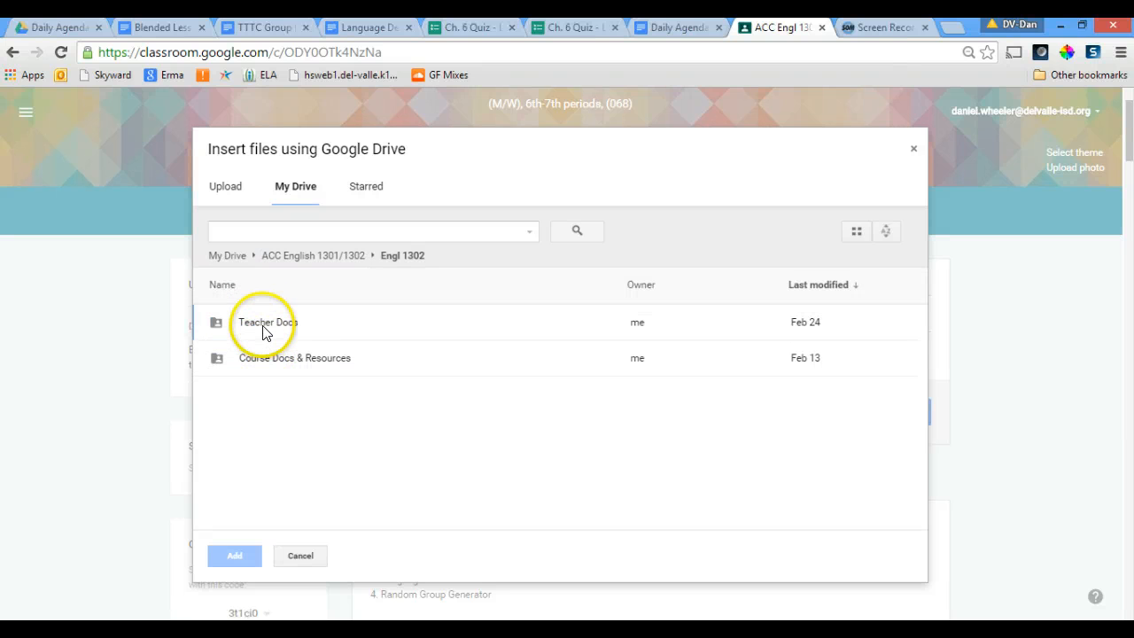
pyautogui.doubleClick(263, 323)
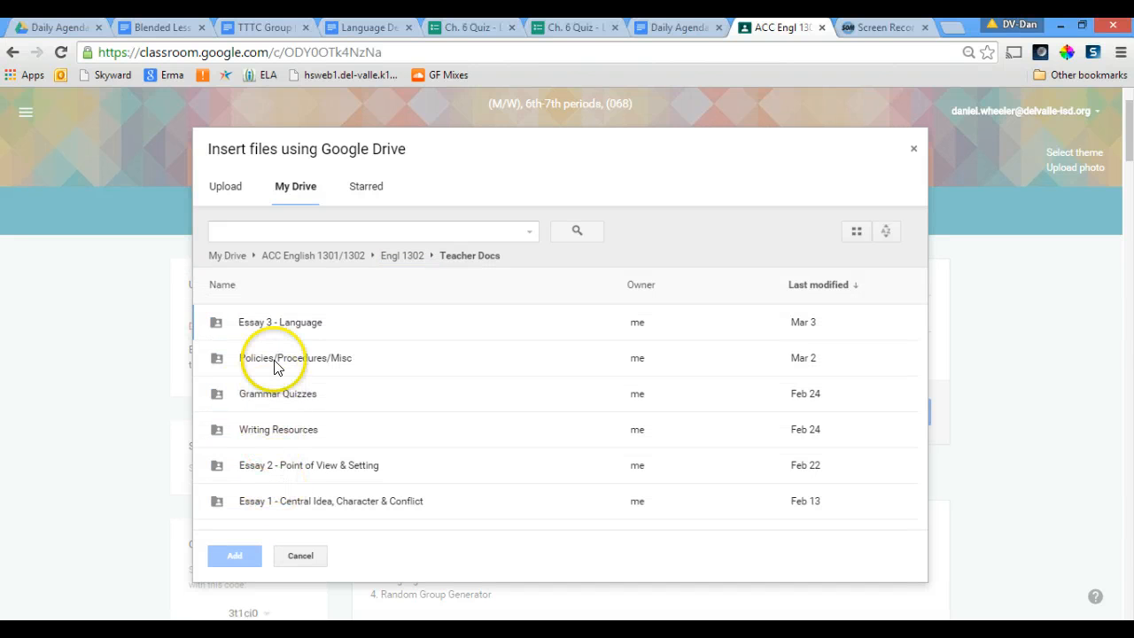
pyautogui.doubleClick(275, 332)
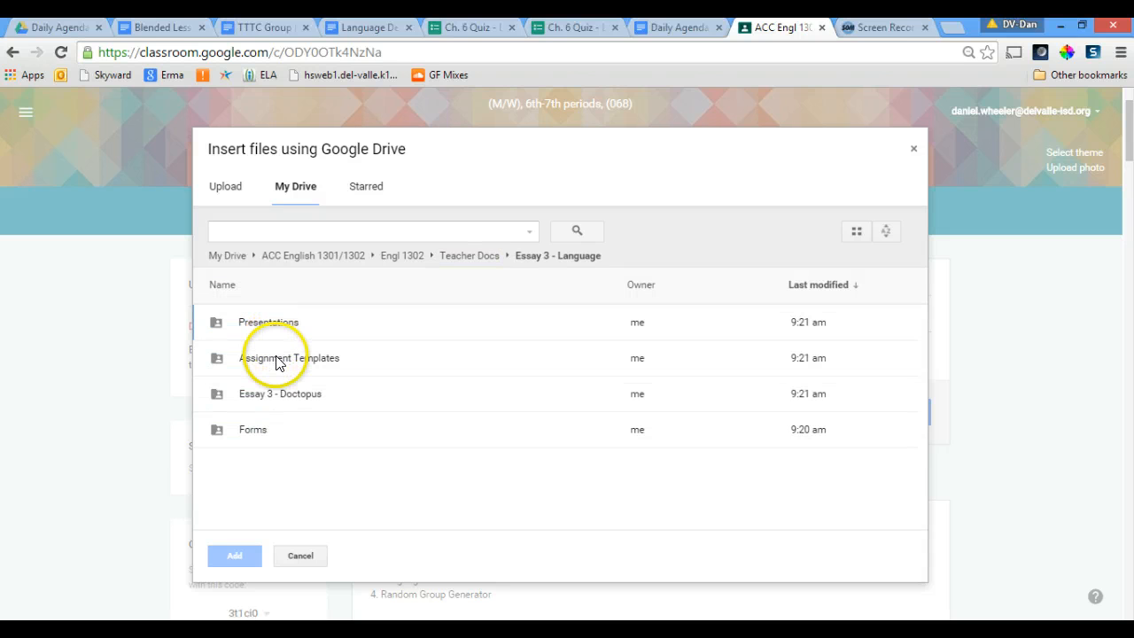
pyautogui.doubleClick(277, 361)
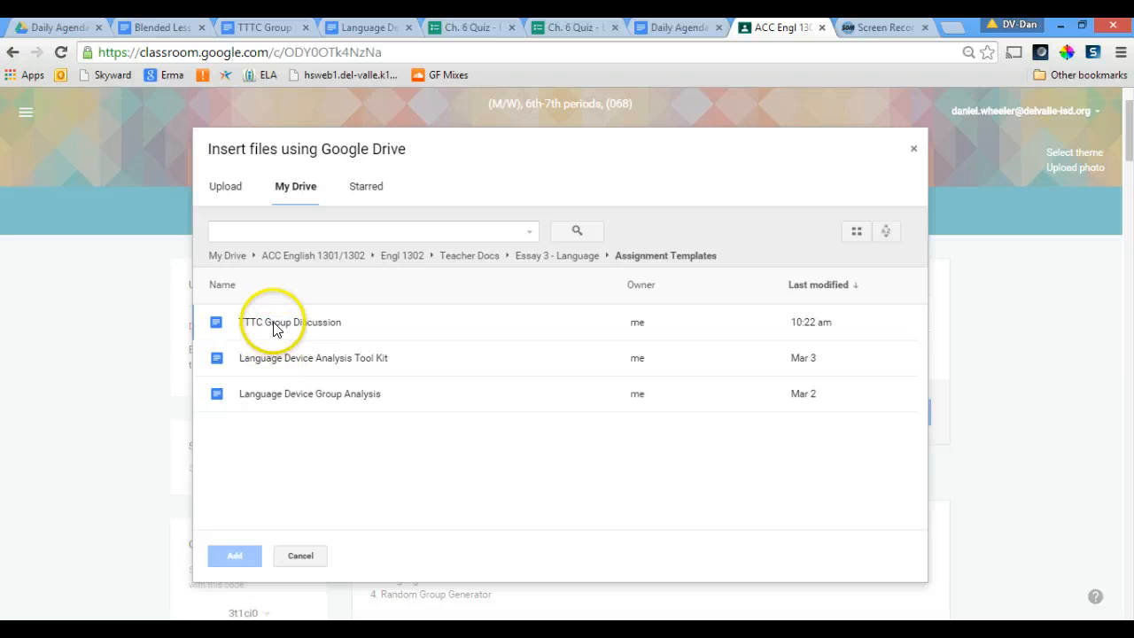
pyautogui.click(273, 324)
pyautogui.click(234, 555)
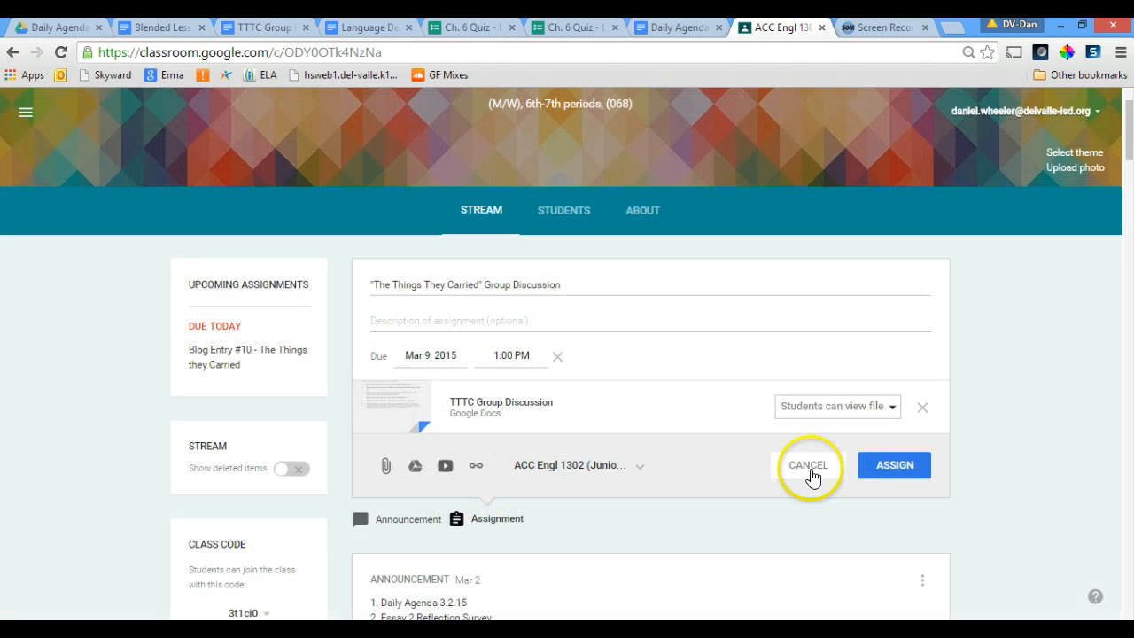
# - Try the "Make a copy for each student" option on the attached document, and return it to "Students can view file"
pyautogui.click(884, 406)
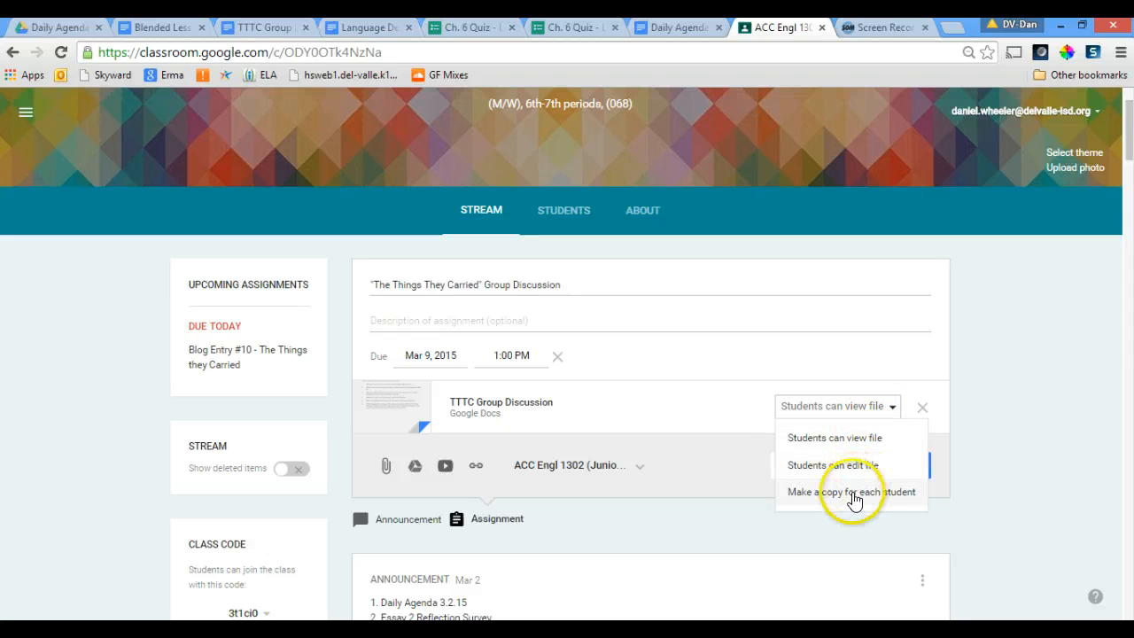
pyautogui.click(808, 492)
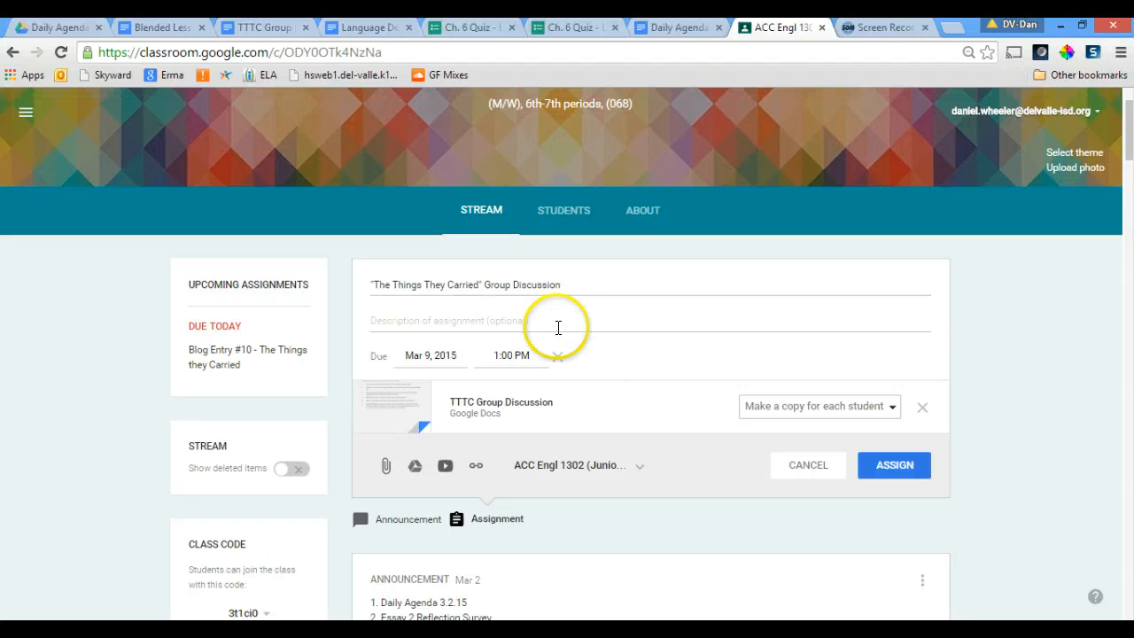
pyautogui.click(485, 284)
pyautogui.moveTo(485, 284); pyautogui.dragTo(512, 284)
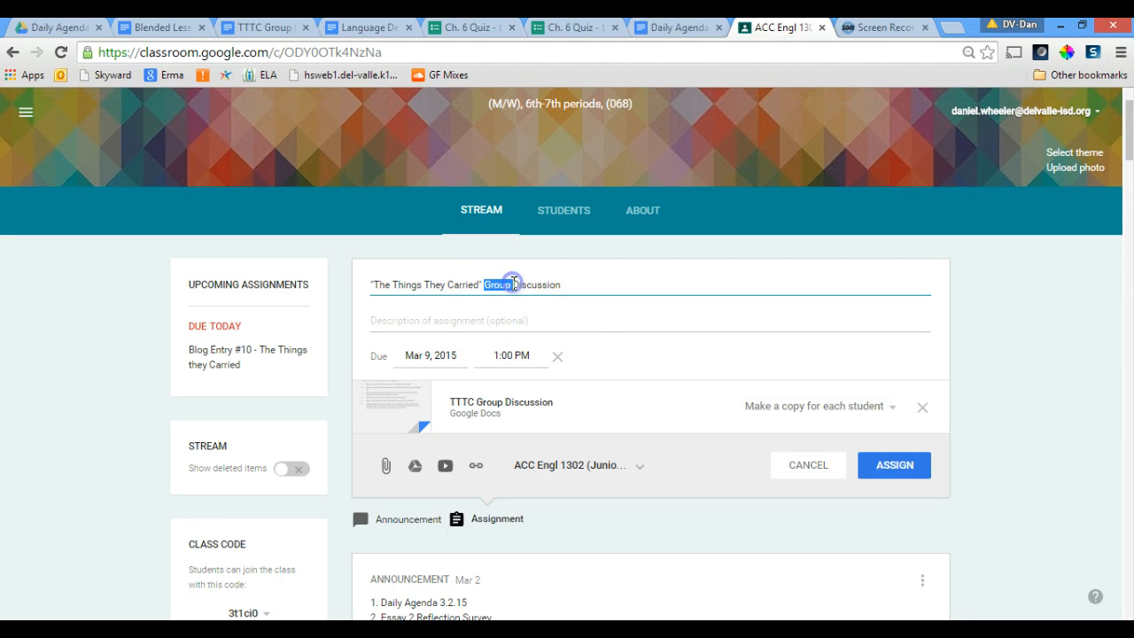
pyautogui.click(892, 410)
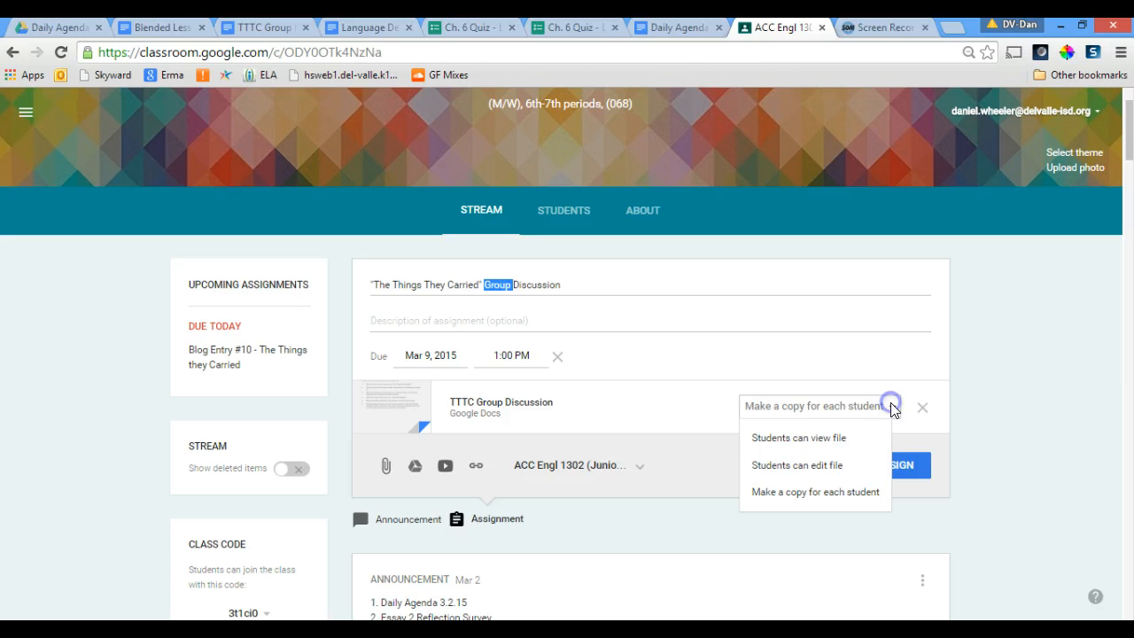
pyautogui.click(810, 433)
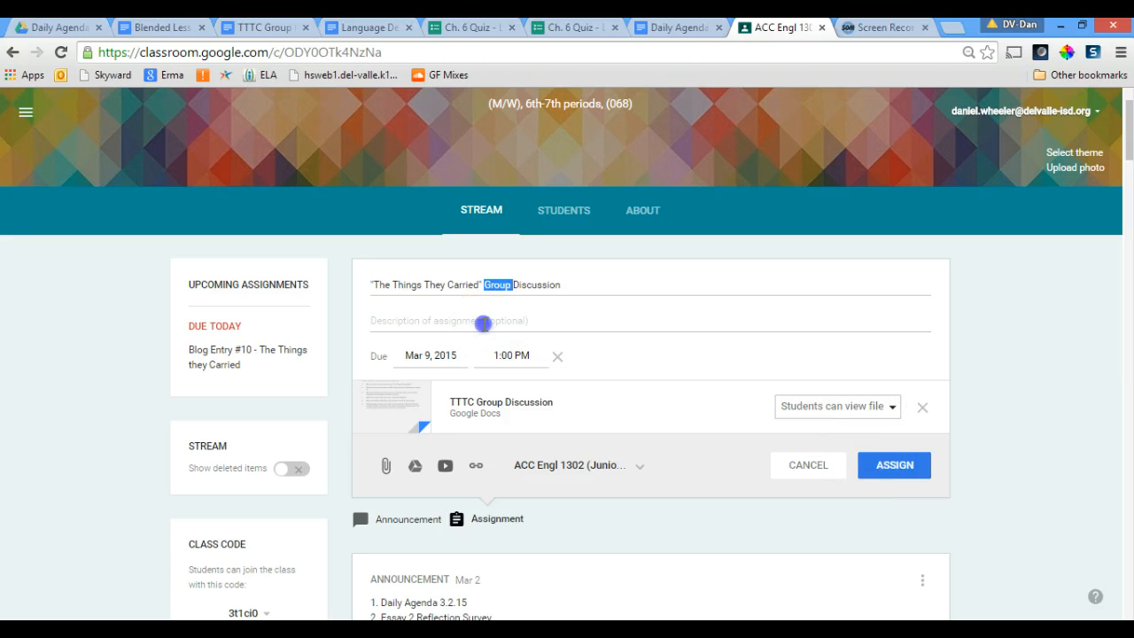
# - Describe step 1: one group member opens the attached document, selects "file, make a copy," then "share" with group members, giving them "editing" access
pyautogui.click(484, 321)
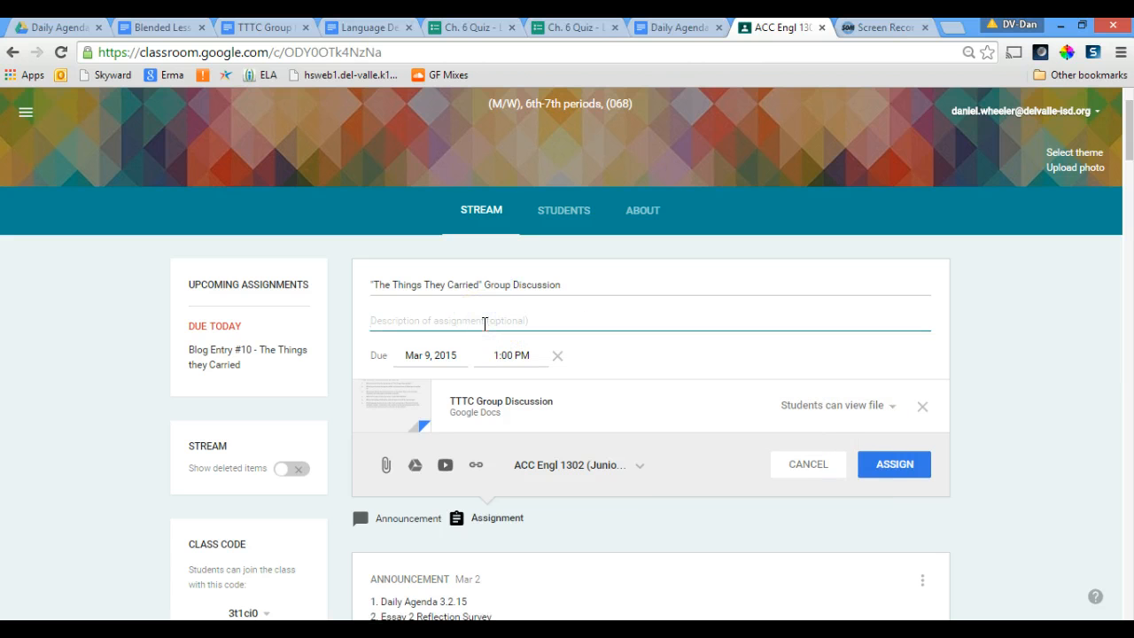
pyautogui.write('1.')
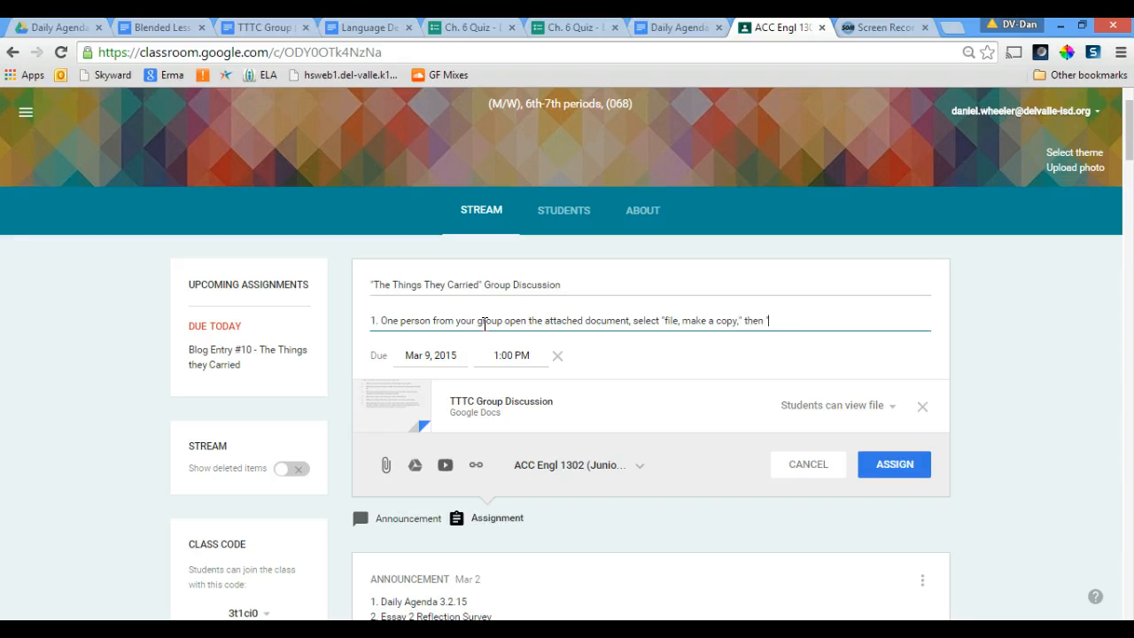
pyautogui.write('ith yoru')
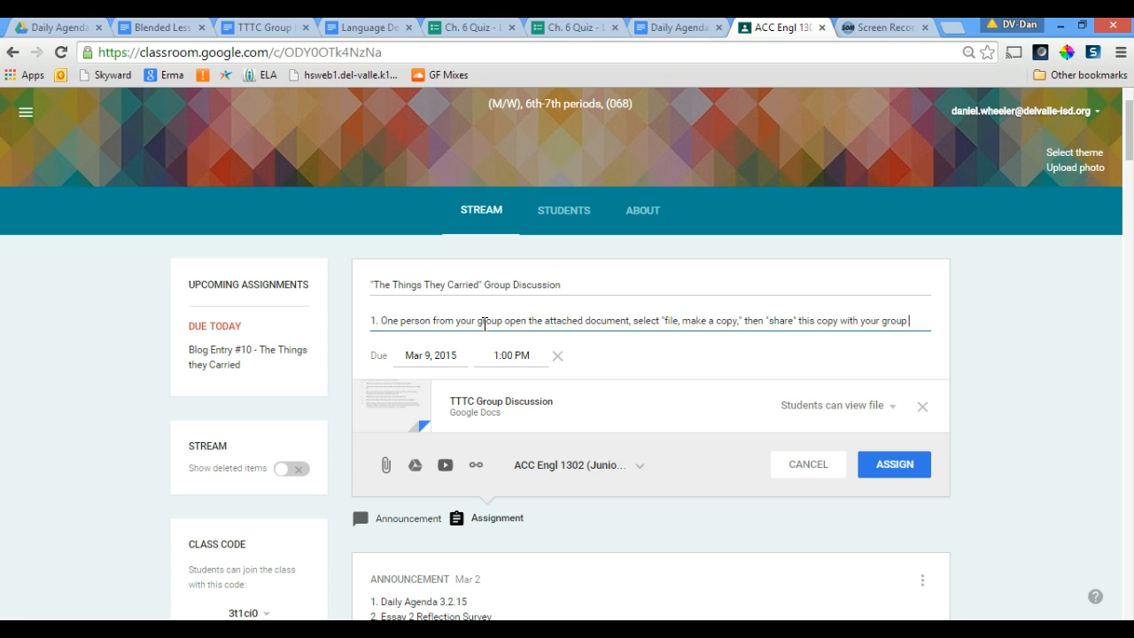
pyautogui.write('mbme')
pyautogui.press('BackSpace')
pyautogui.press('BackSpace')
pyautogui.press('BackSpace')
pyautogui.write('emb')
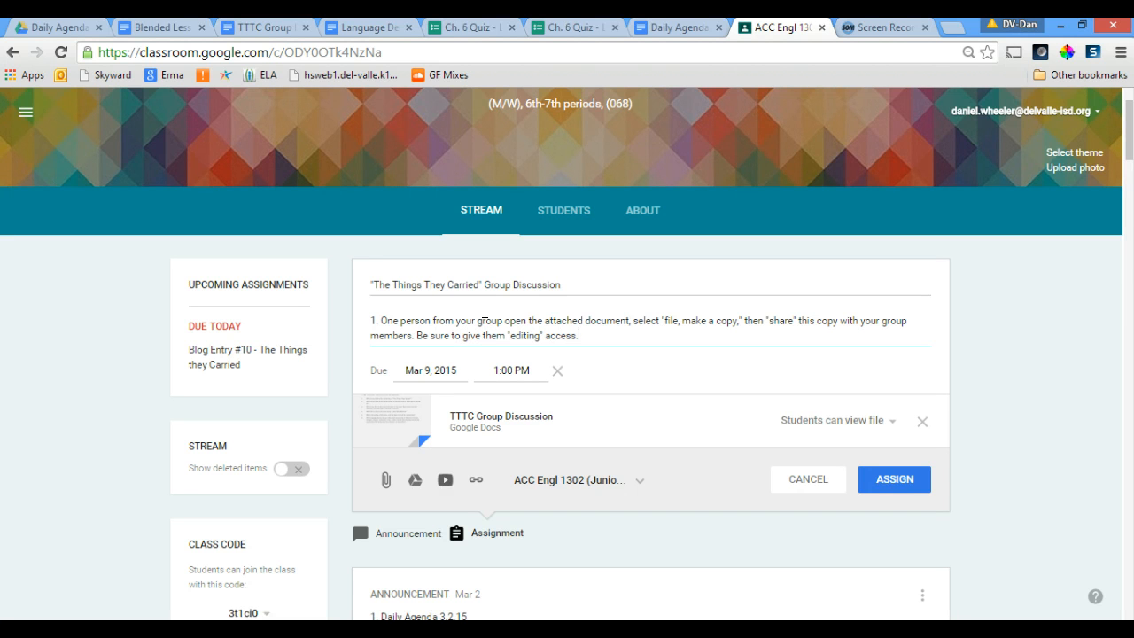
# - Add description item 2: When your group has completed all the discussion questions, "add" your assignment and then "Turn in"
pyautogui.click(600, 333)
pyautogui.press('Return')
pyautogui.press('Return')
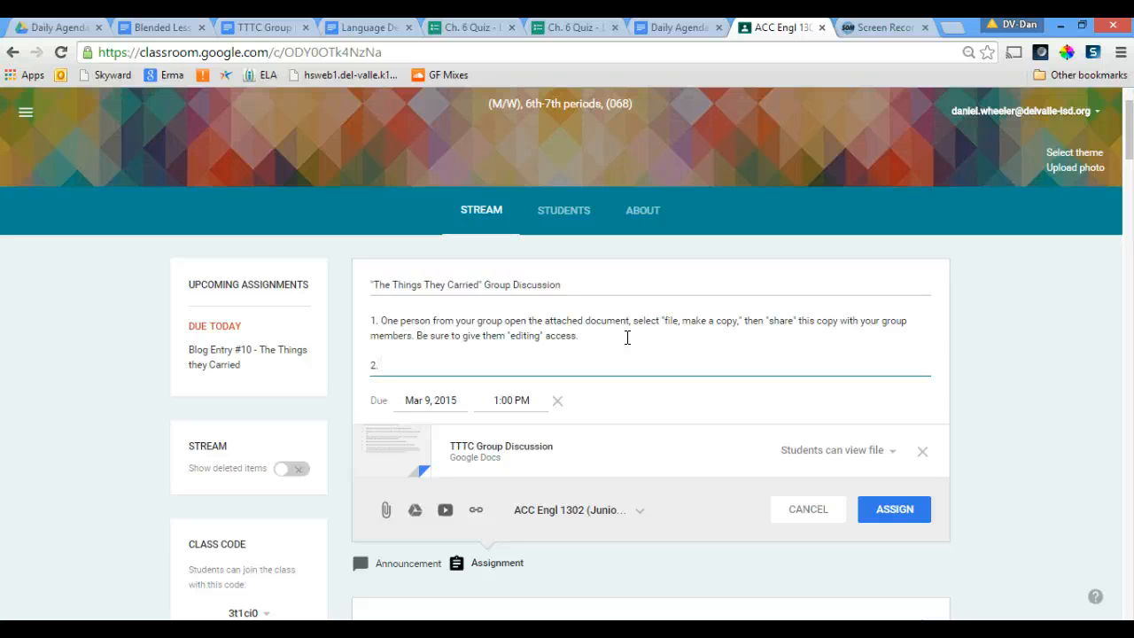
pyautogui.write('2. When your group ha')
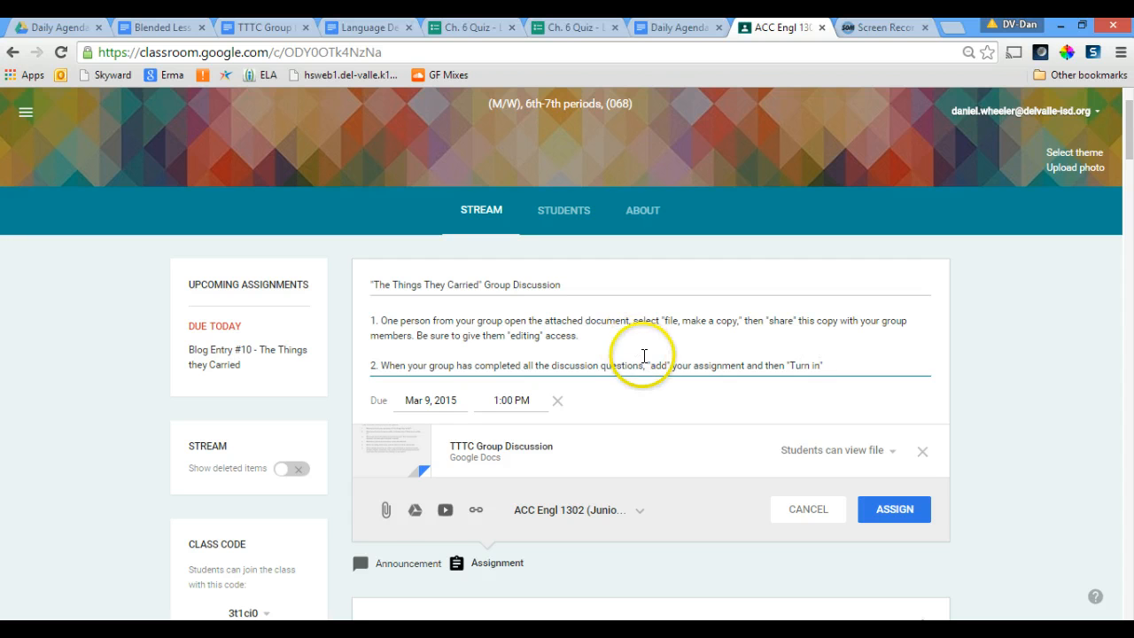
# - Check the attached document's access options, keeping "Students can view file", and post the group discussion assignment to the class
pyautogui.click(833, 452)
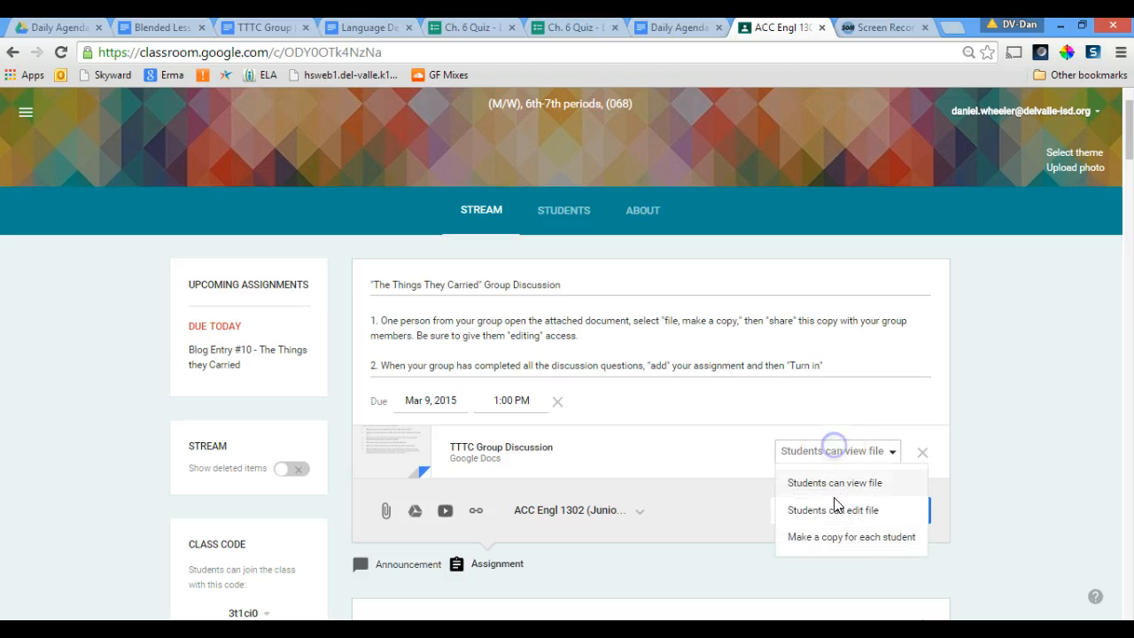
pyautogui.click(742, 474)
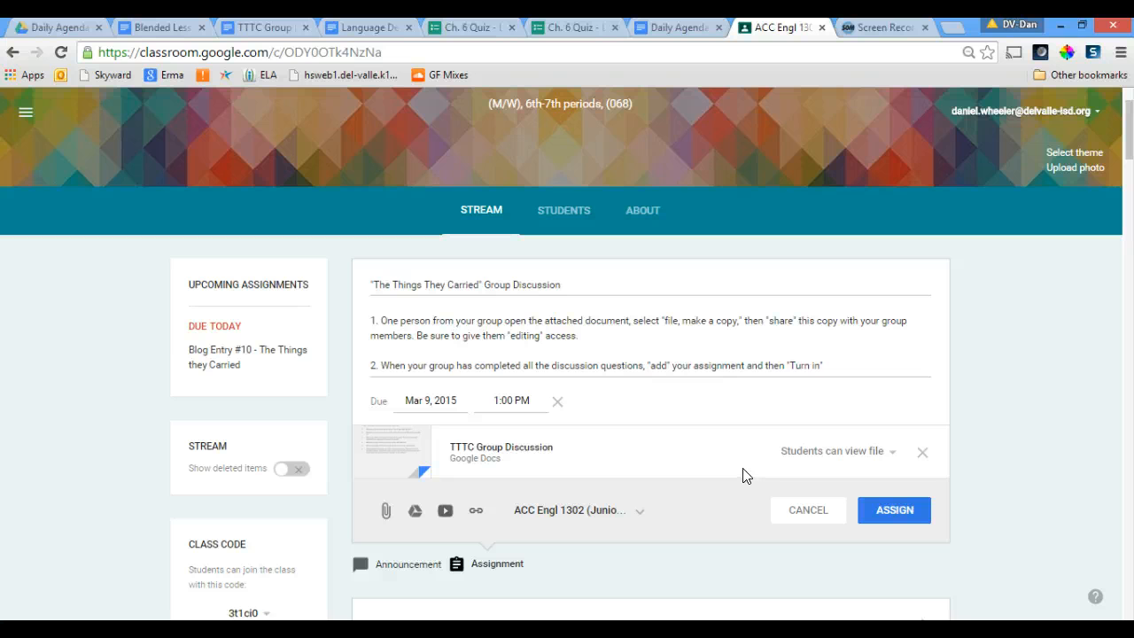
pyautogui.click(879, 512)
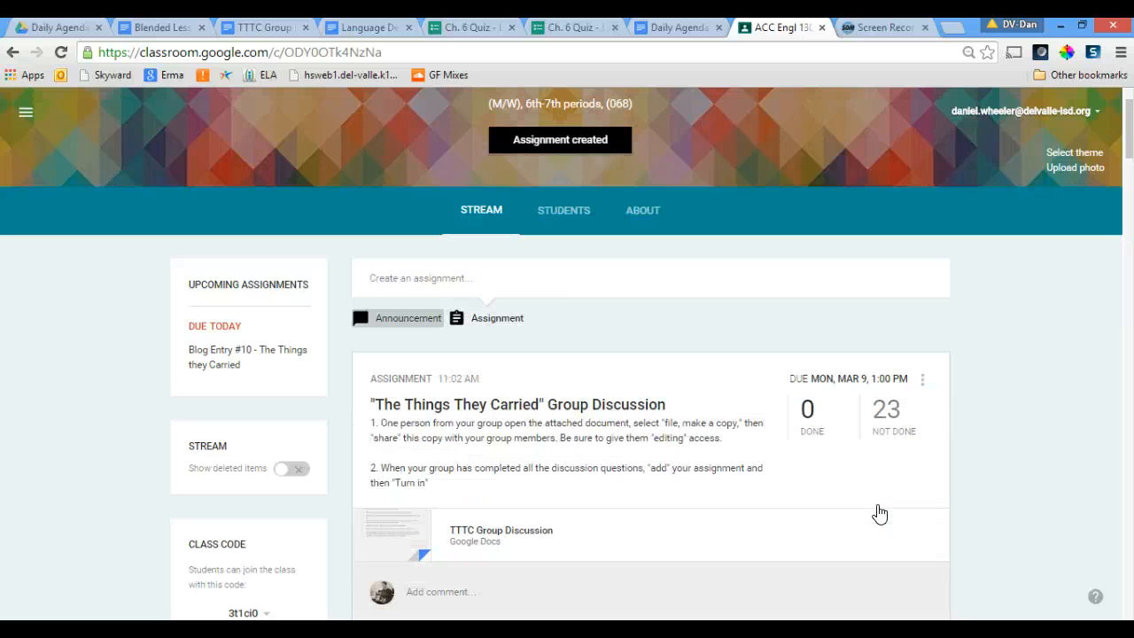
# - Review the posted group discussion assignment's student work list and instructions, and return to the class Stream
pyautogui.moveTo(1129, 118); pyautogui.dragTo(1047, 169)
pyautogui.click(535, 290)
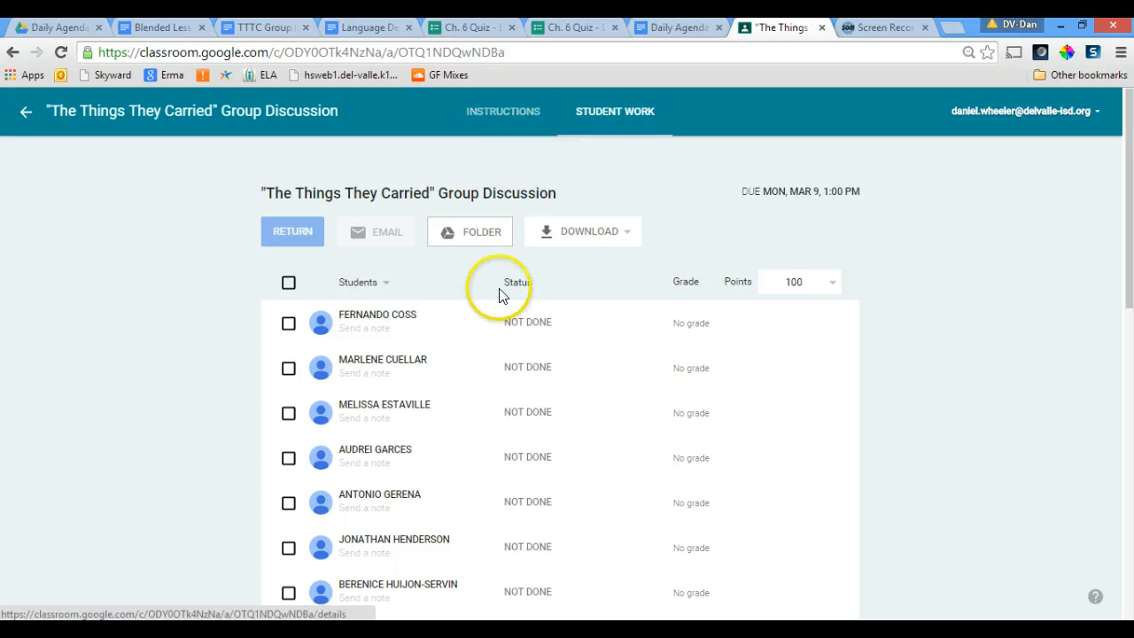
pyautogui.click(499, 105)
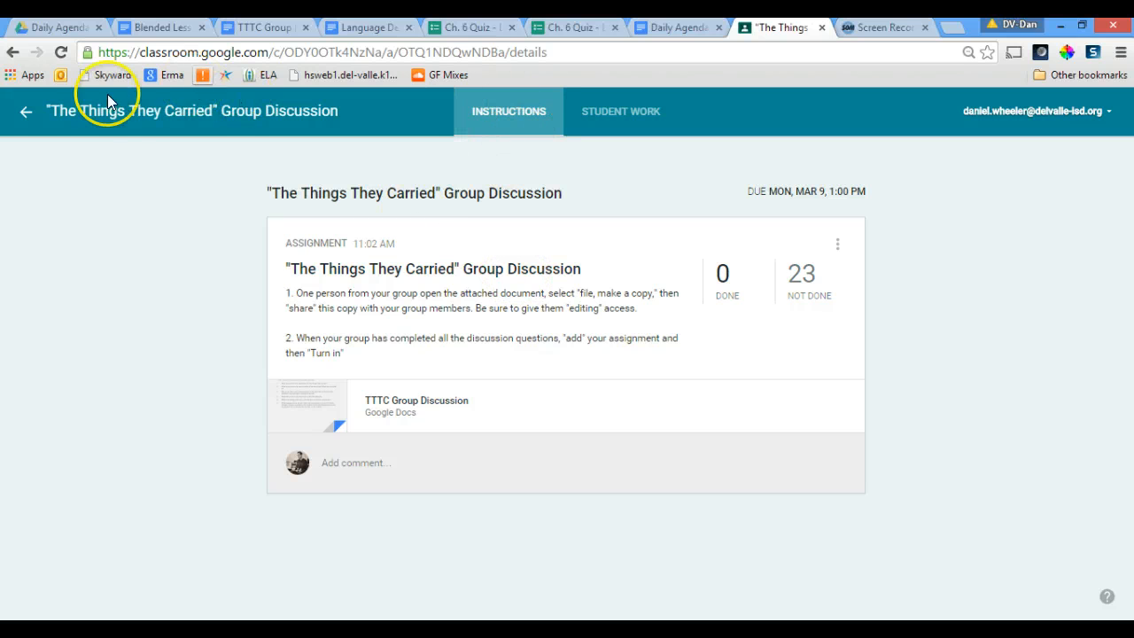
pyautogui.click(24, 112)
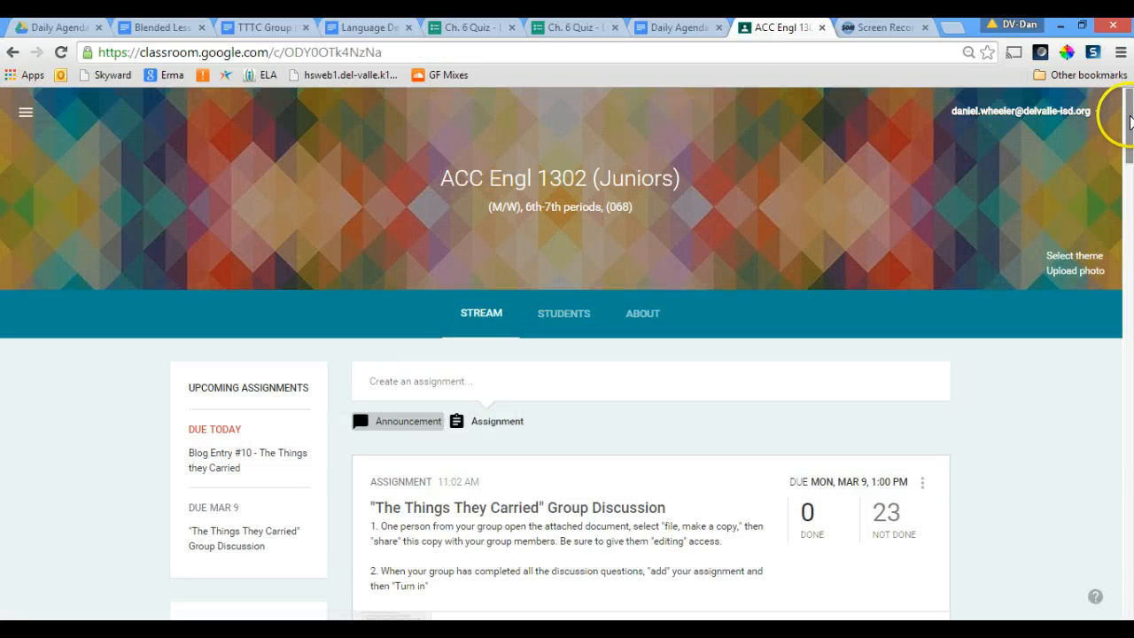
# - Start a new assignment in the Stream titled Language Device Toolkit Activity, copying the title from Station 2's instructions in the Daily Agenda
pyautogui.moveTo(1129, 116)
pyautogui.mouseDown()
pyautogui.moveTo(1129, 144)
pyautogui.moveTo(1129, 134)
pyautogui.mouseUp()
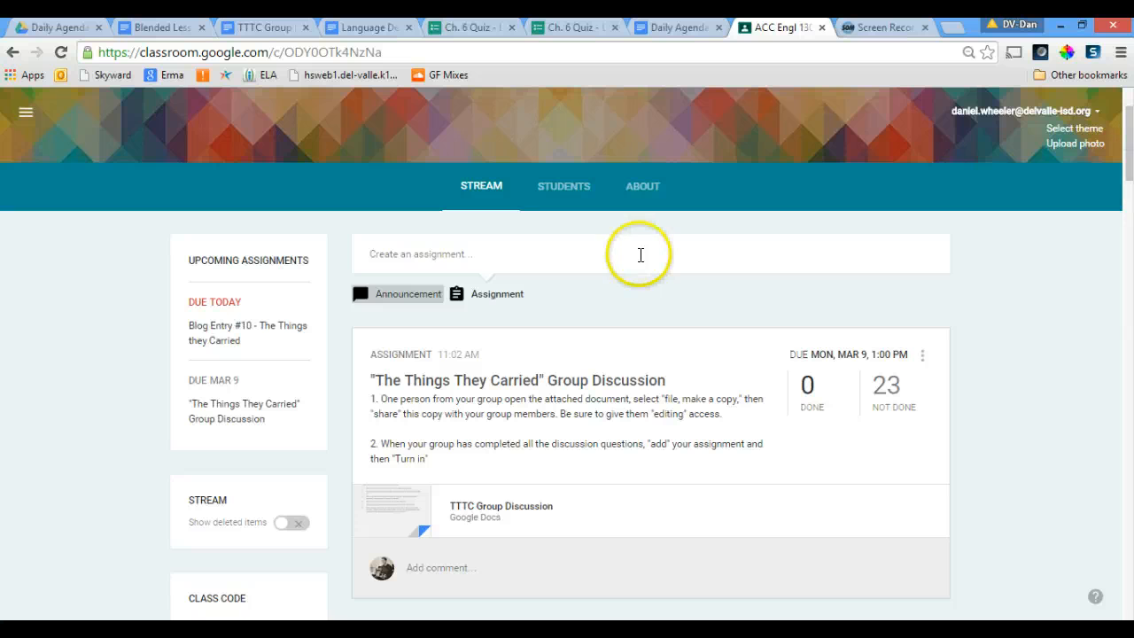
pyautogui.click(498, 295)
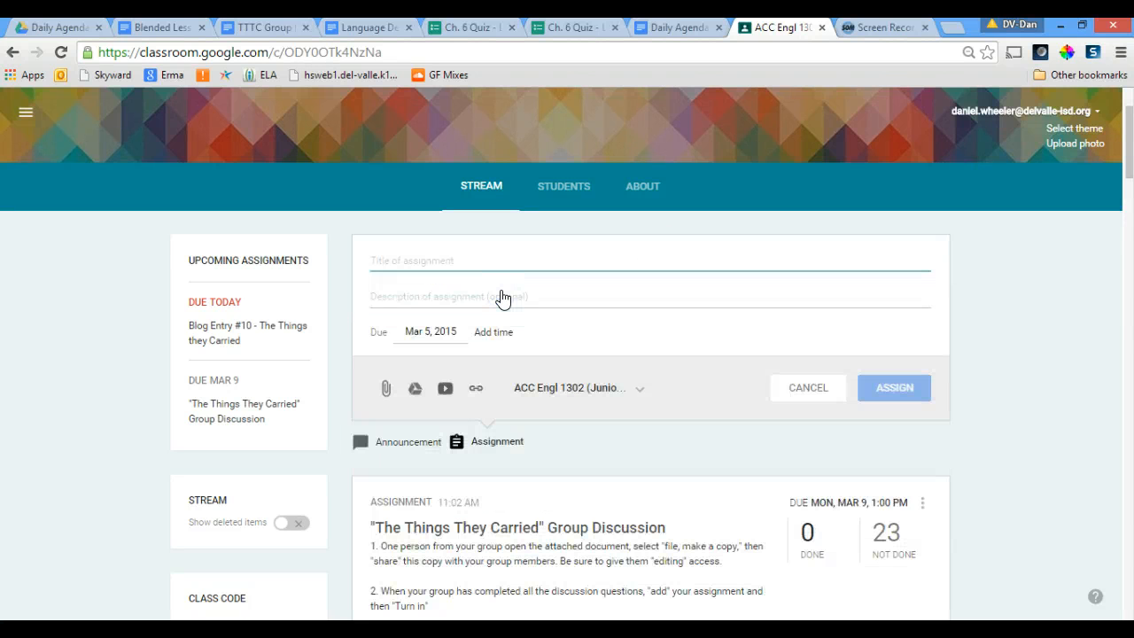
pyautogui.click(682, 27)
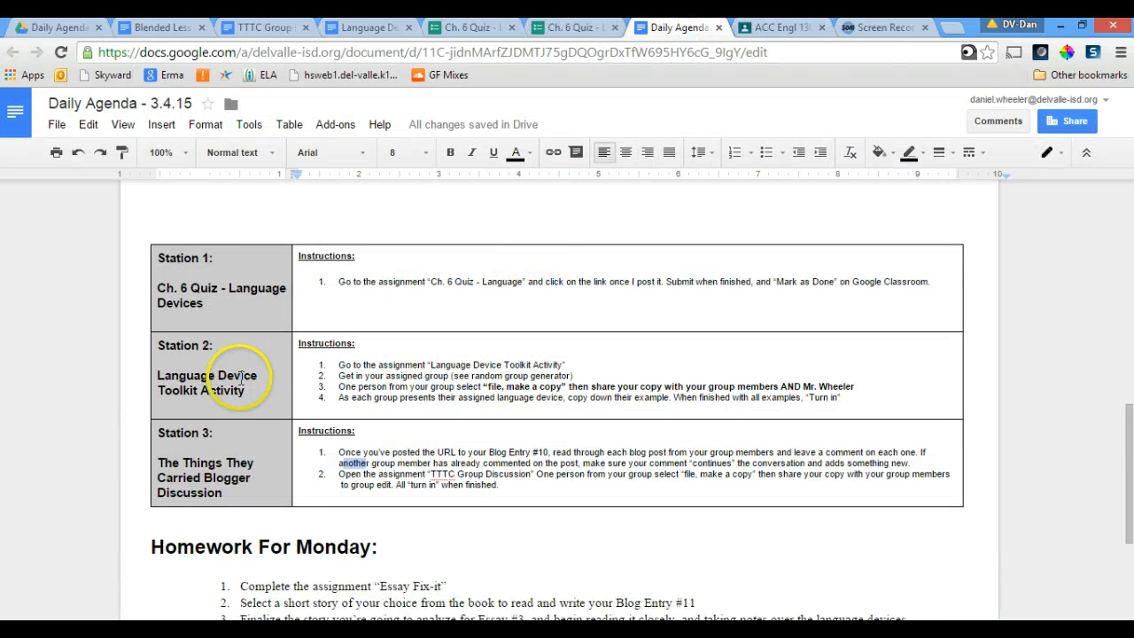
pyautogui.moveTo(433, 363); pyautogui.dragTo(563, 364)
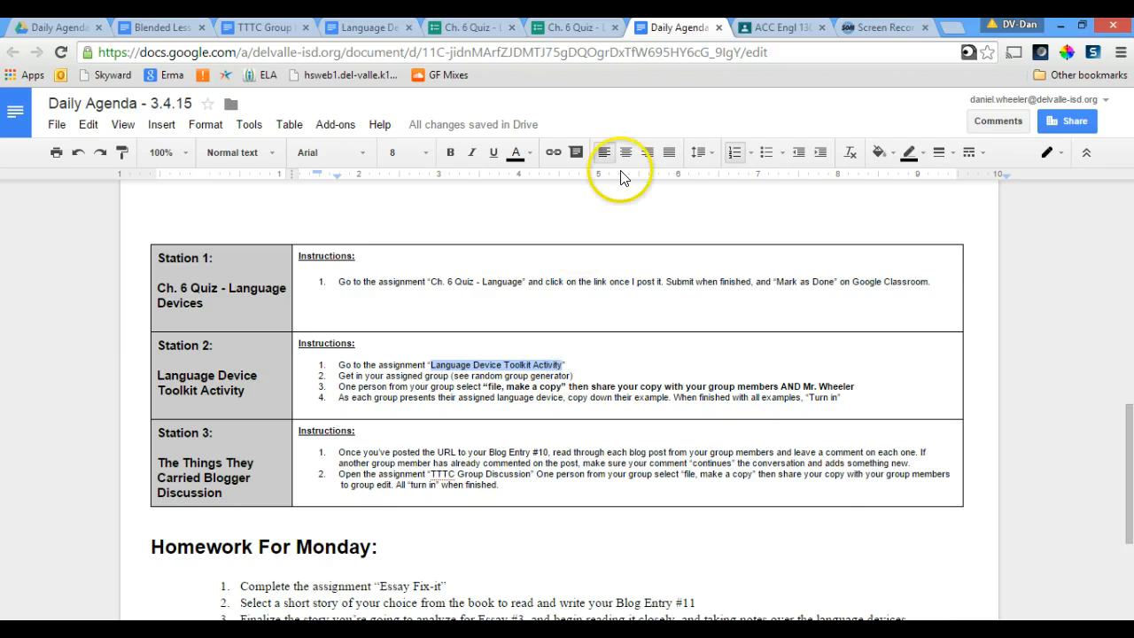
pyautogui.click(764, 29)
pyautogui.click(431, 254)
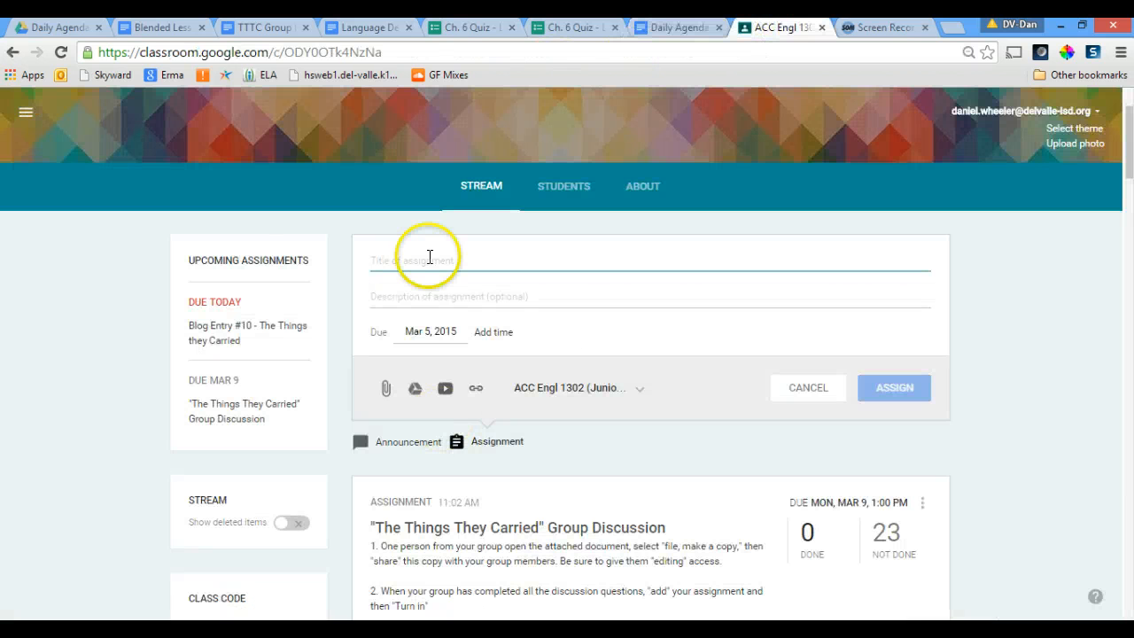
pyautogui.write('Language Device Toolkit Activity')
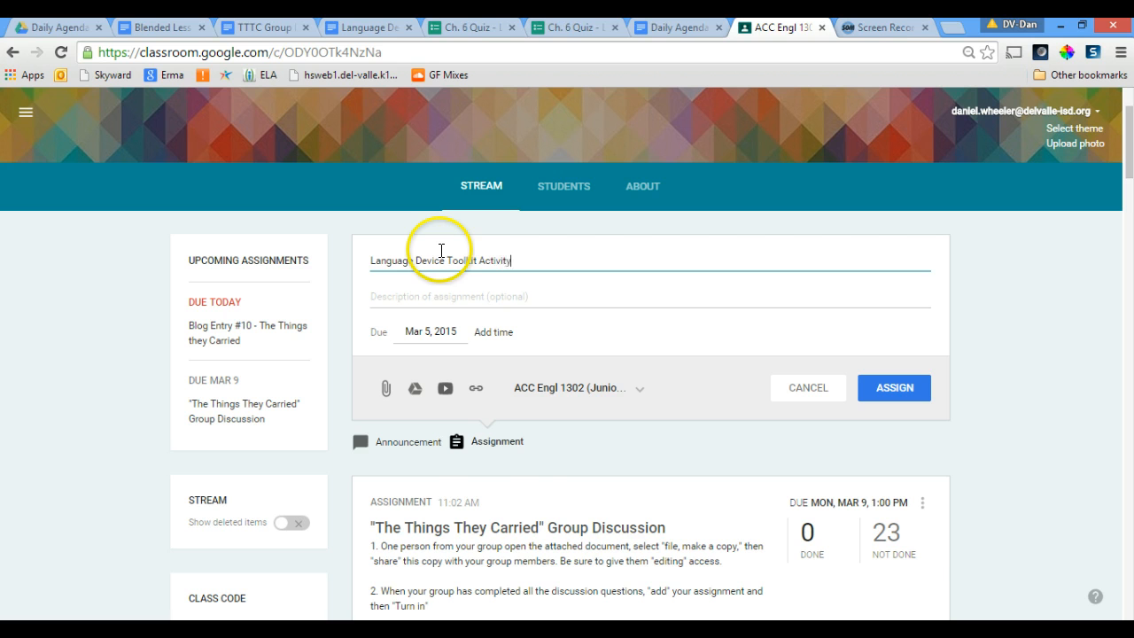
# - Set the Language Device Toolkit Activity's due date to Mar 4, 2015 and its due time to 3:00 PM
pyautogui.click(435, 331)
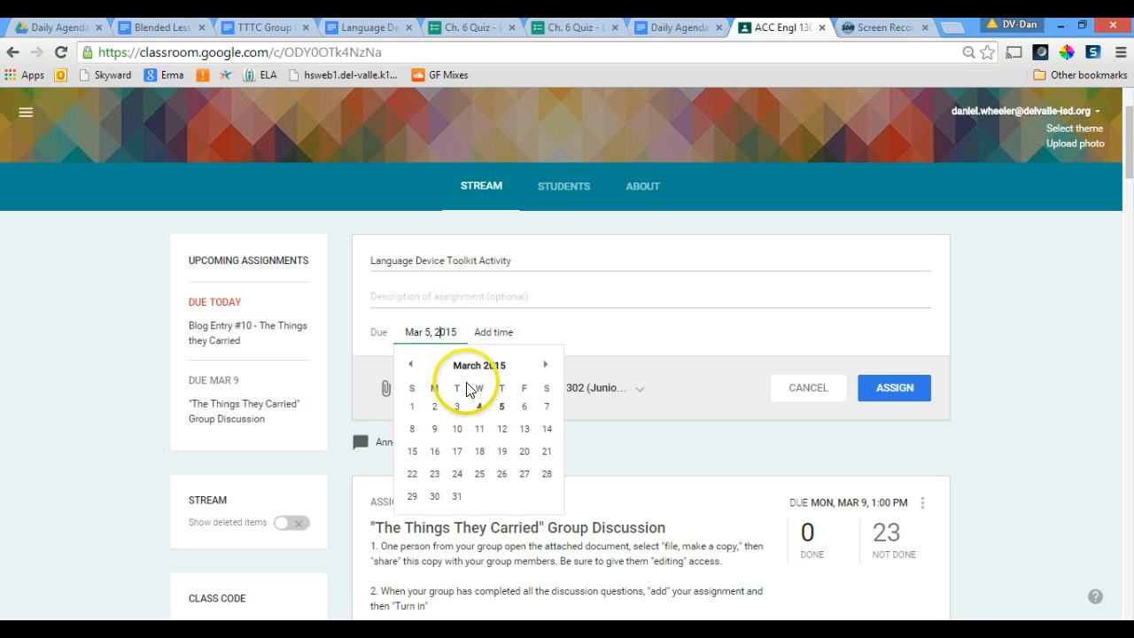
pyautogui.click(479, 406)
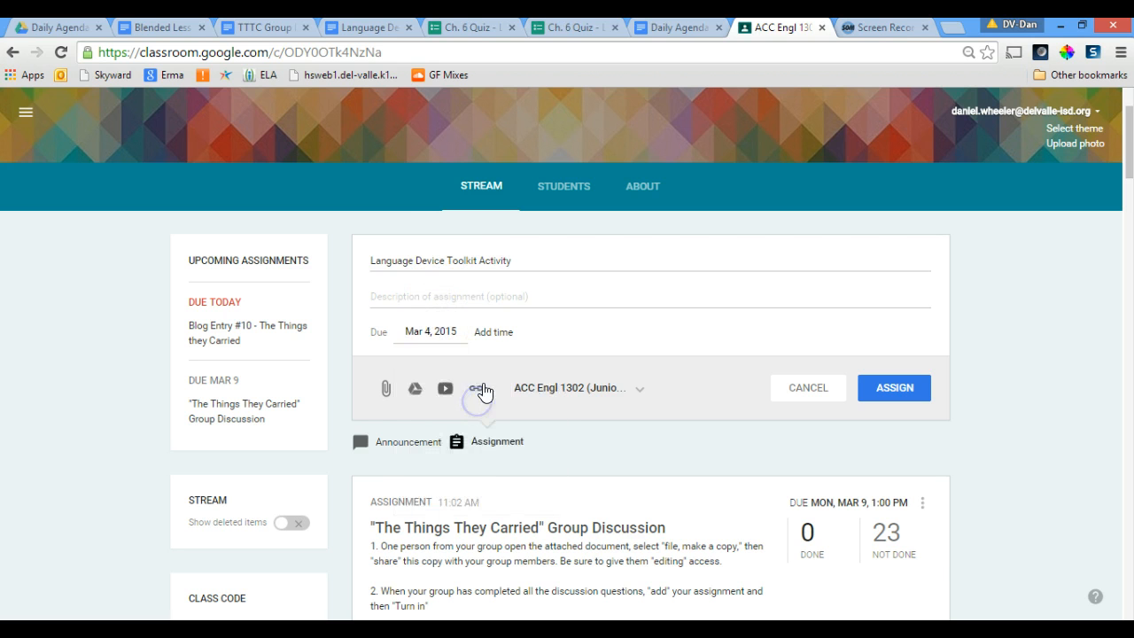
pyautogui.click(498, 339)
pyautogui.moveTo(491, 331); pyautogui.dragTo(511, 331)
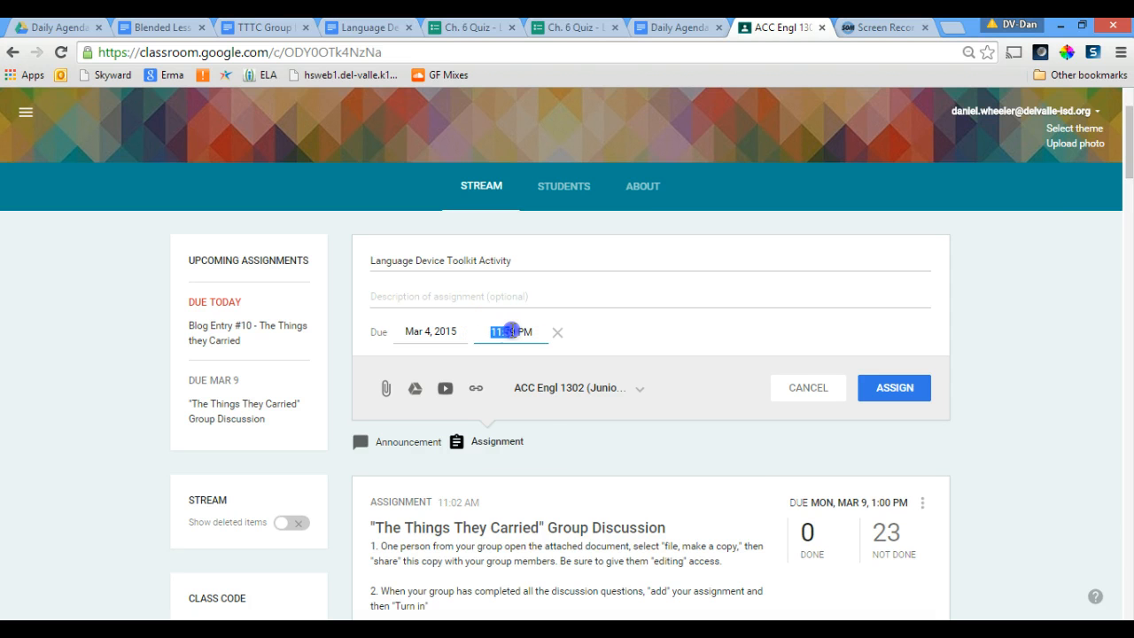
pyautogui.write('3:0')
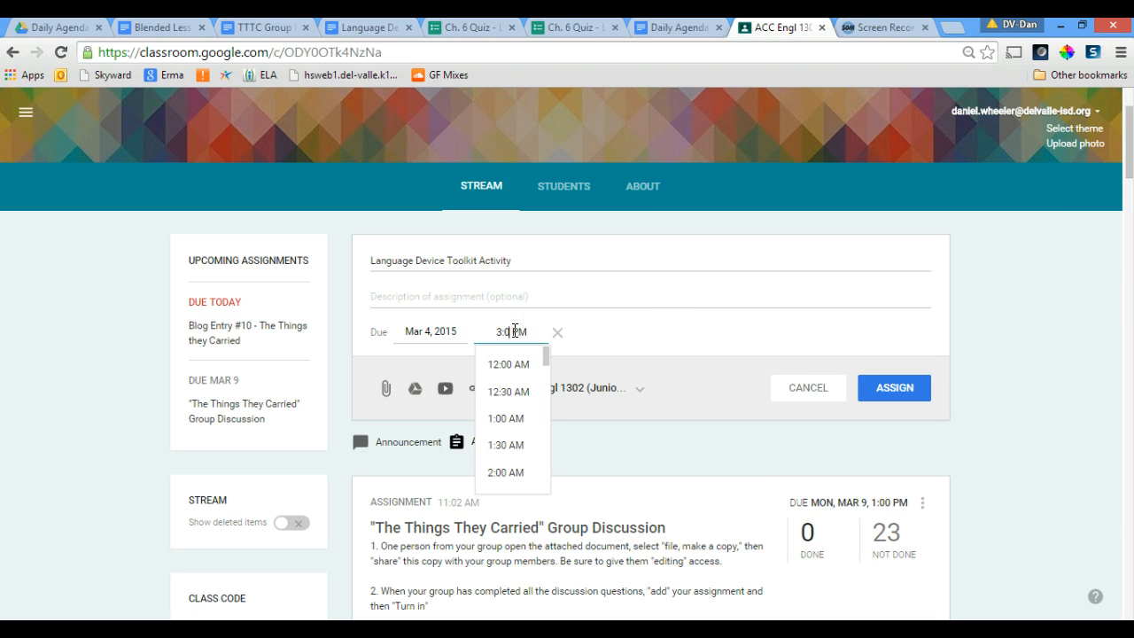
pyautogui.write('0')
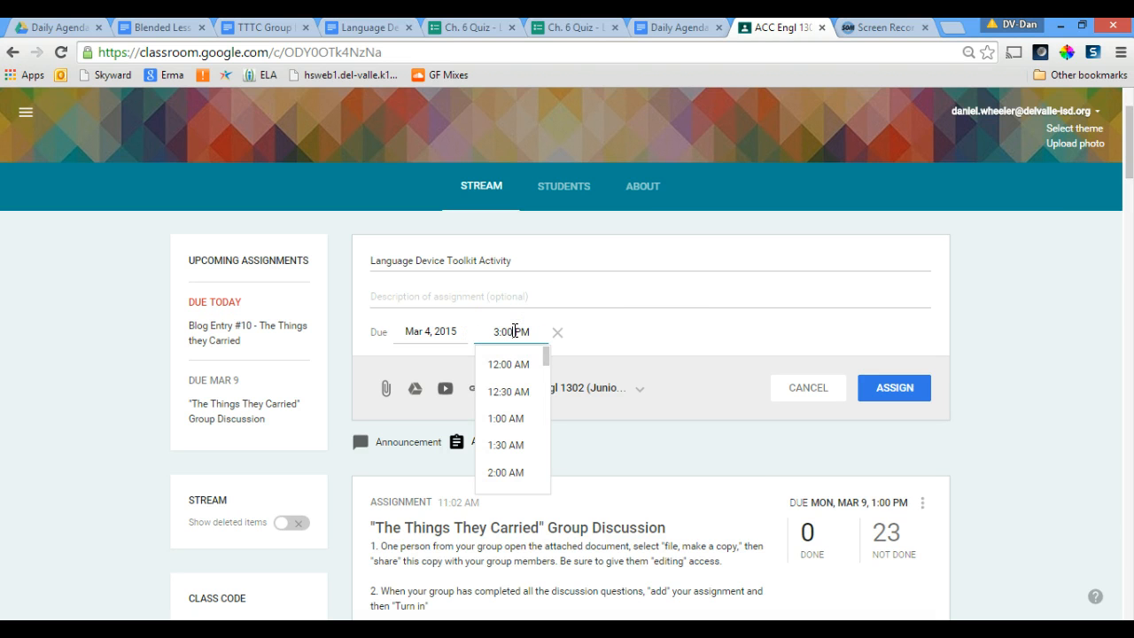
# - Attach the Language Device Analysis Tool Kit document from the Drive folder Engl 1302 > Teacher Docs > Essay 3 - Language > Assignment Templates
pyautogui.click(649, 324)
pyautogui.click(414, 390)
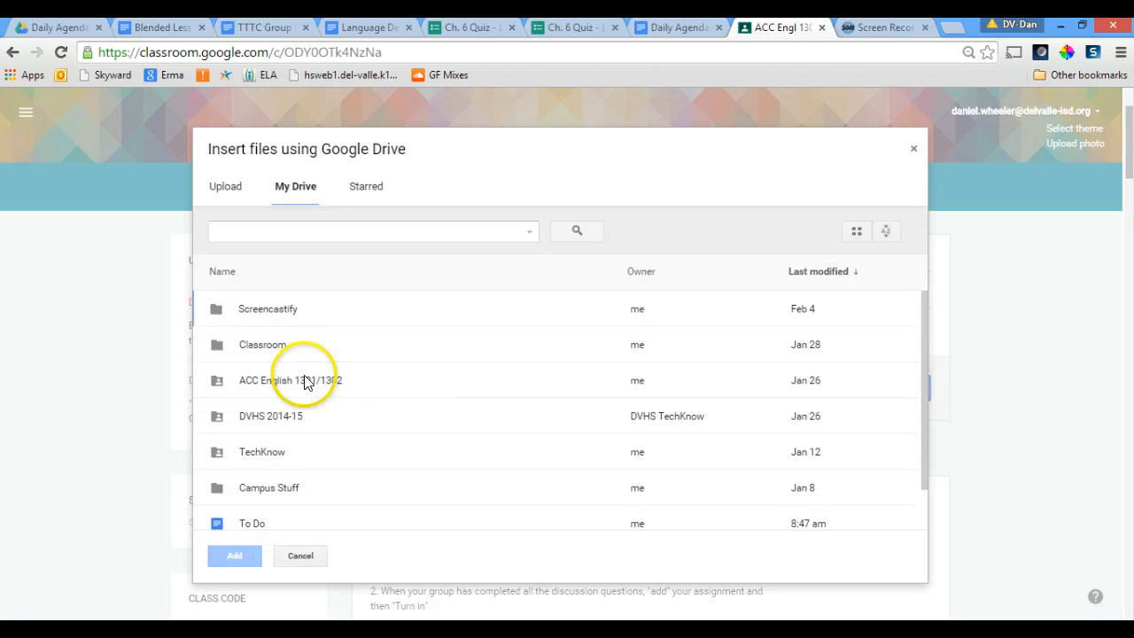
pyautogui.doubleClick(304, 380)
pyautogui.doubleClick(291, 325)
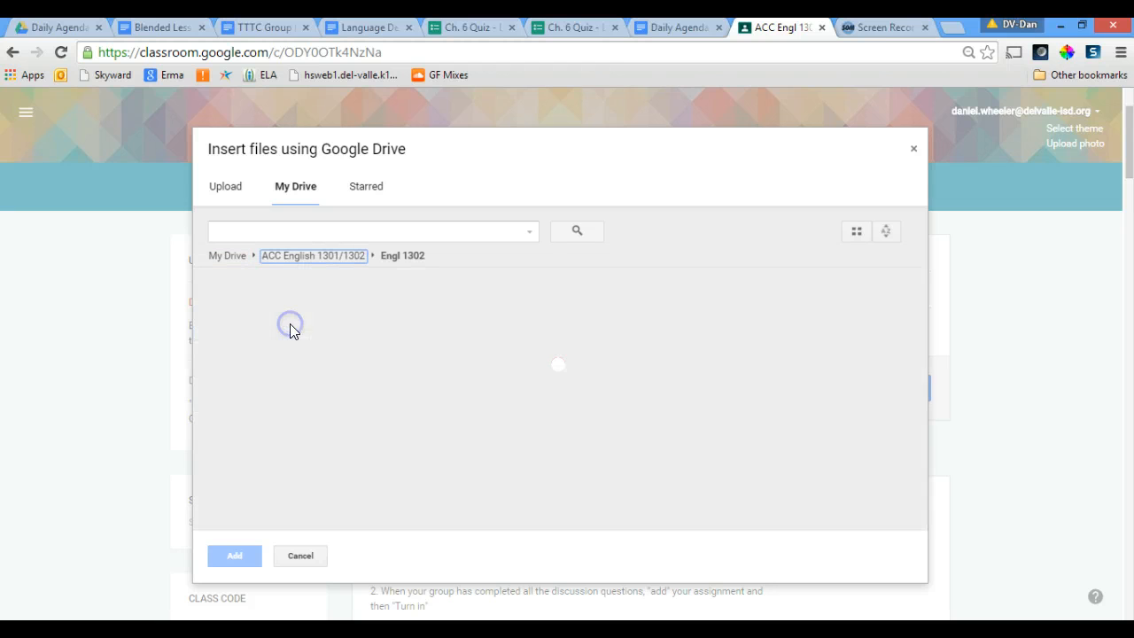
pyautogui.doubleClick(286, 324)
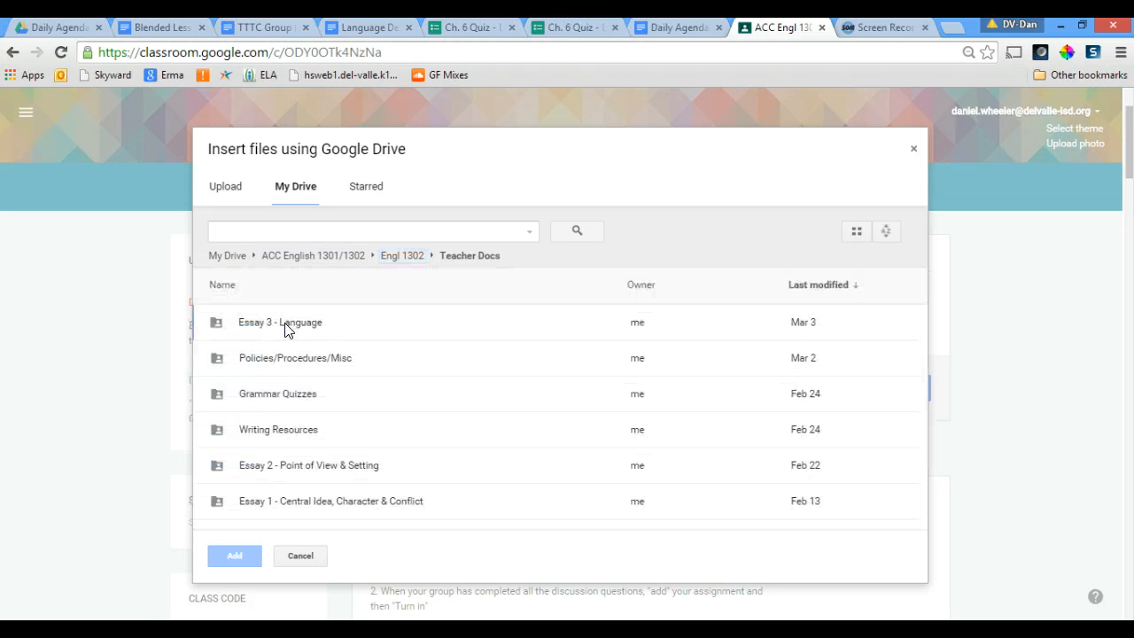
pyautogui.doubleClick(286, 325)
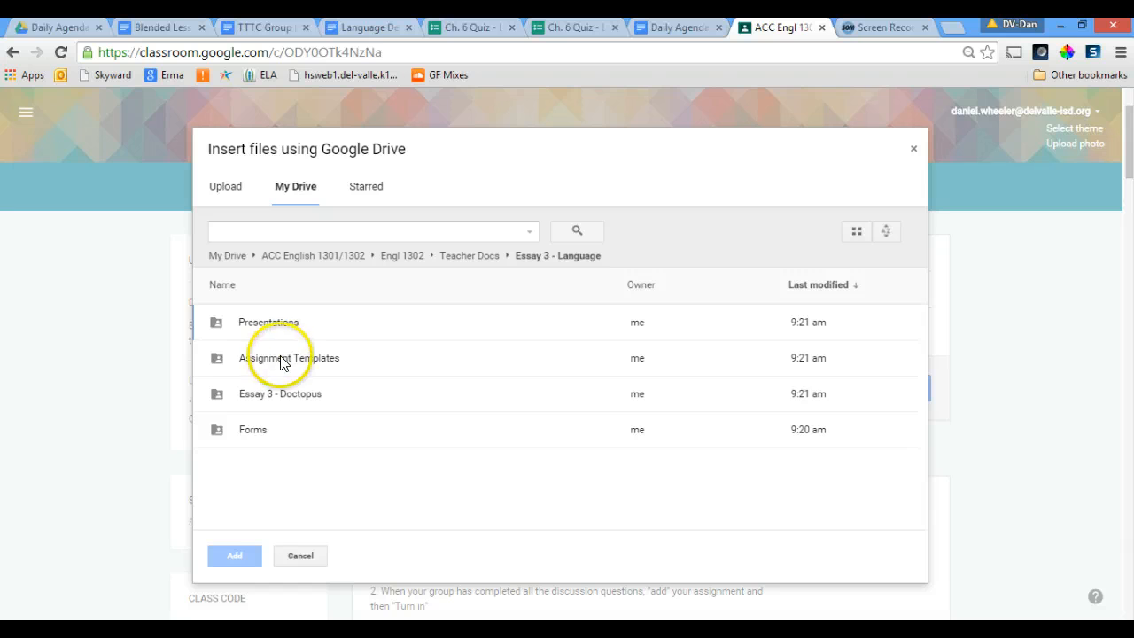
pyautogui.doubleClick(282, 359)
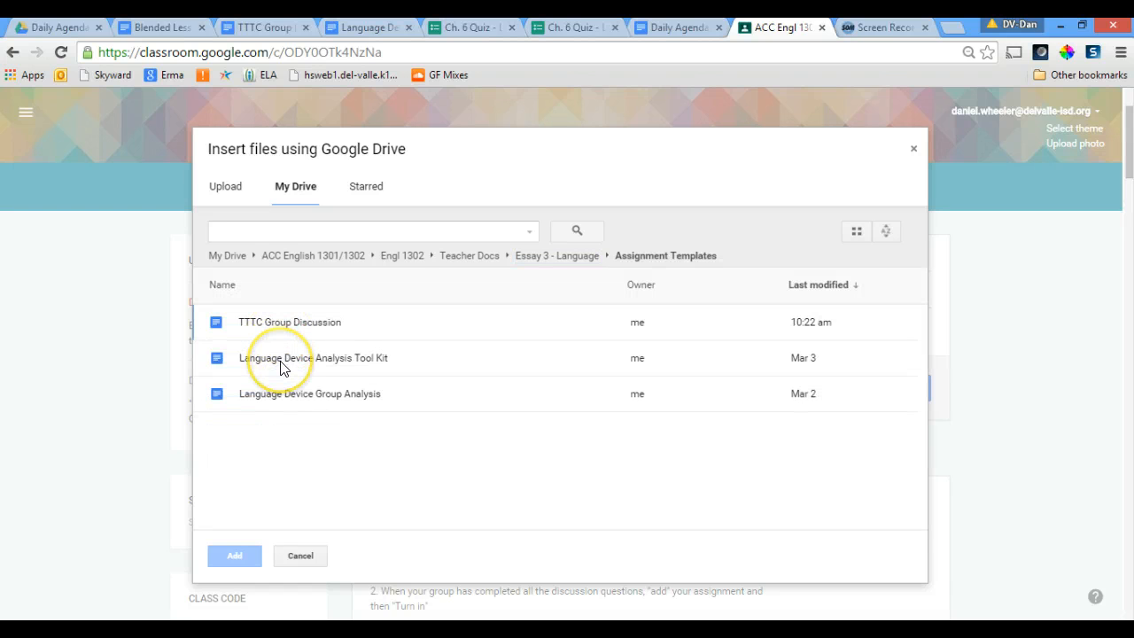
pyautogui.click(281, 362)
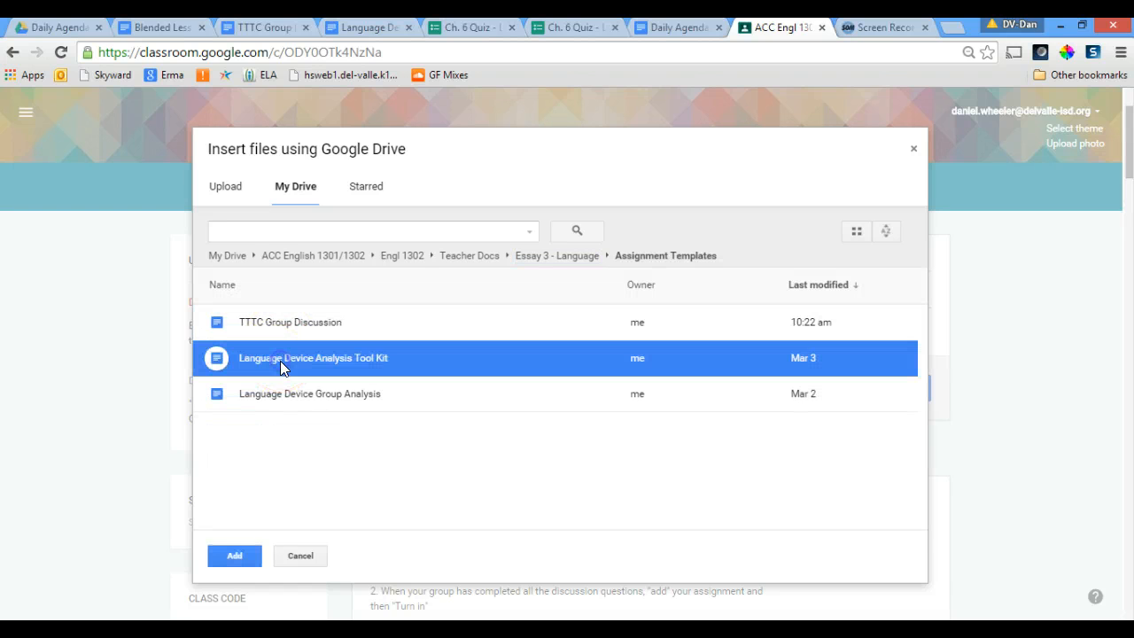
pyautogui.click(246, 556)
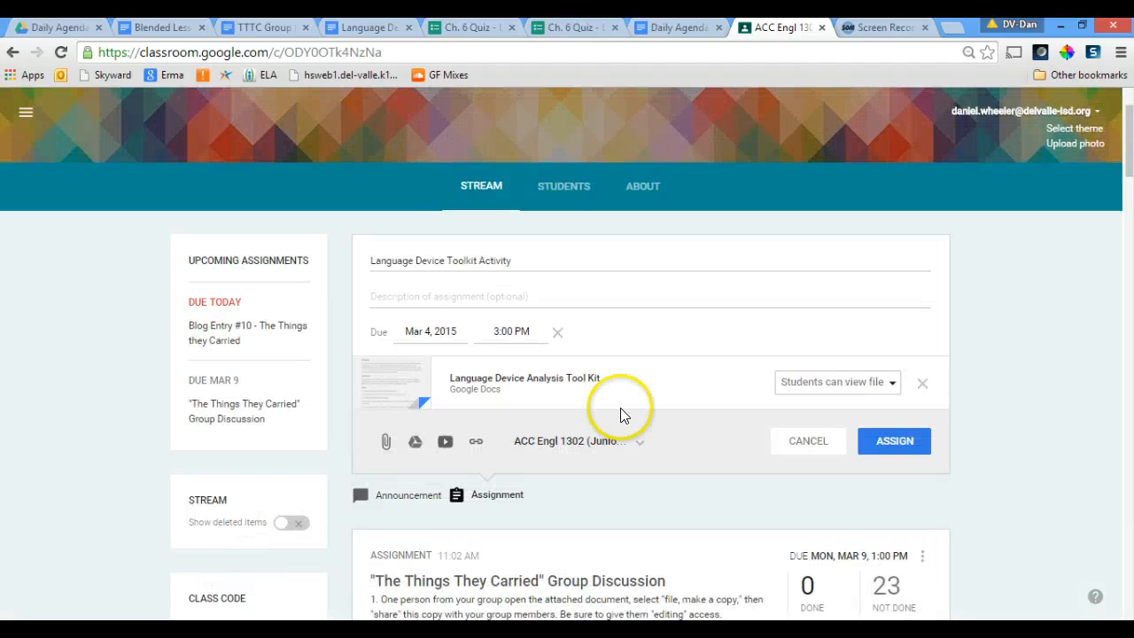
pyautogui.click(470, 284)
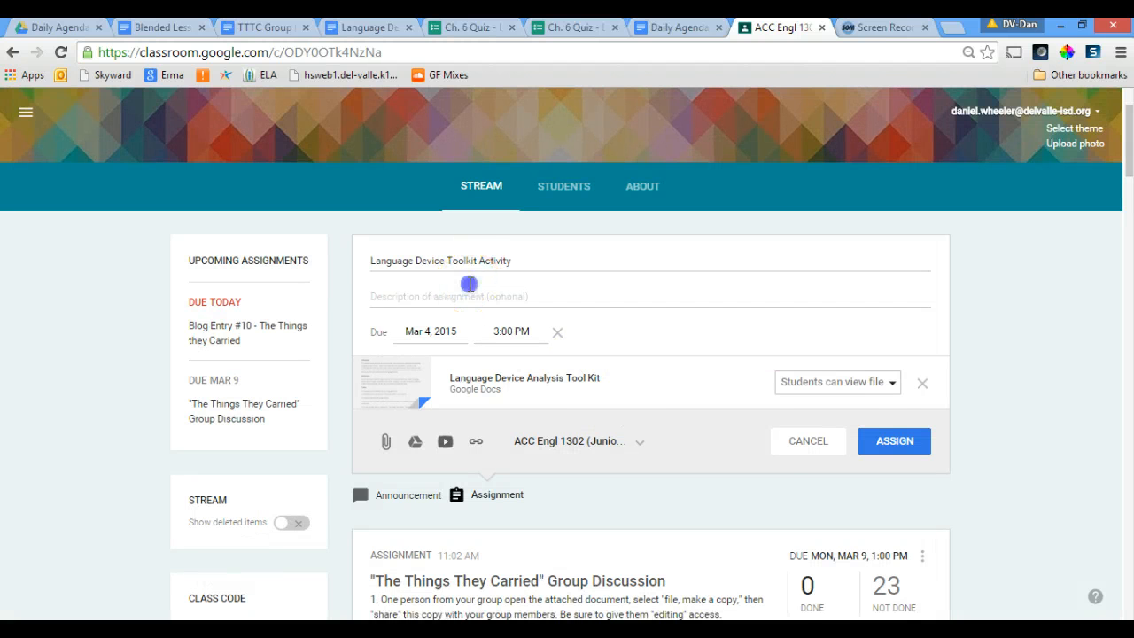
pyautogui.write('1.')
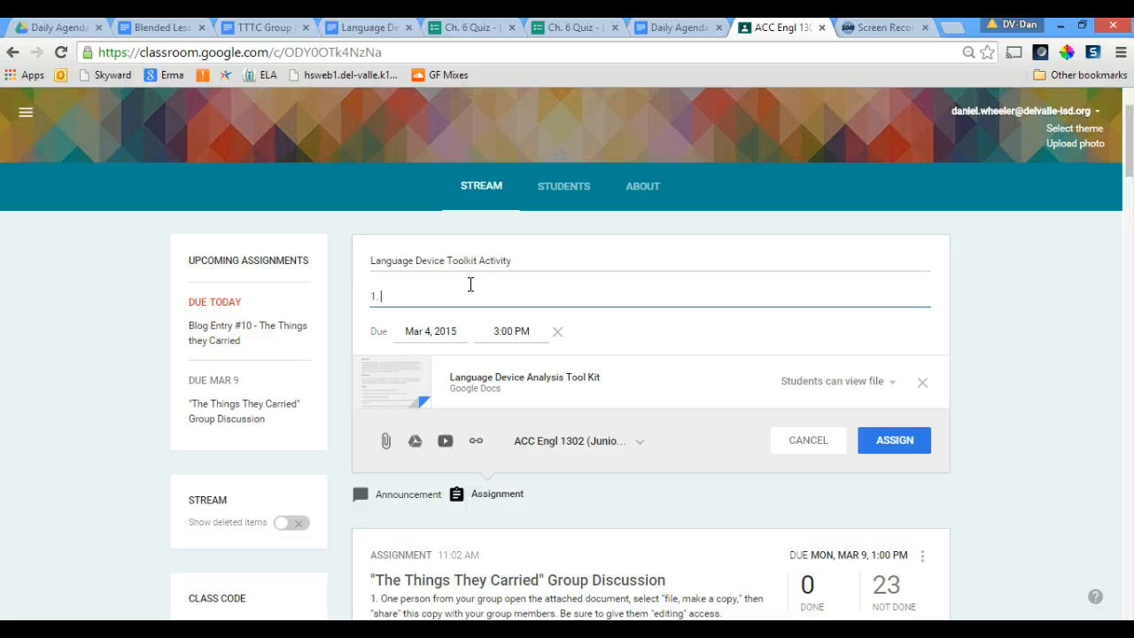
pyautogui.press('BackSpace')
pyautogui.press('BackSpace')
pyautogui.press('BackSpace')
pyautogui.press('BackSpace')
pyautogui.press('BackSpace')
pyautogui.press('BackSpace')
pyautogui.press('BackSpace')
pyautogui.press('BackSpace')
pyautogui.press('BackSpace')
pyautogui.press('BackSpace')
pyautogui.press('BackSpace')
pyautogui.press('BackSpace')
# - Copy the two numbered instructions from the posted "The Things They Carried" Group Discussion assignment into the new assignment's description
pyautogui.moveTo(1131, 145); pyautogui.dragTo(1131, 159)
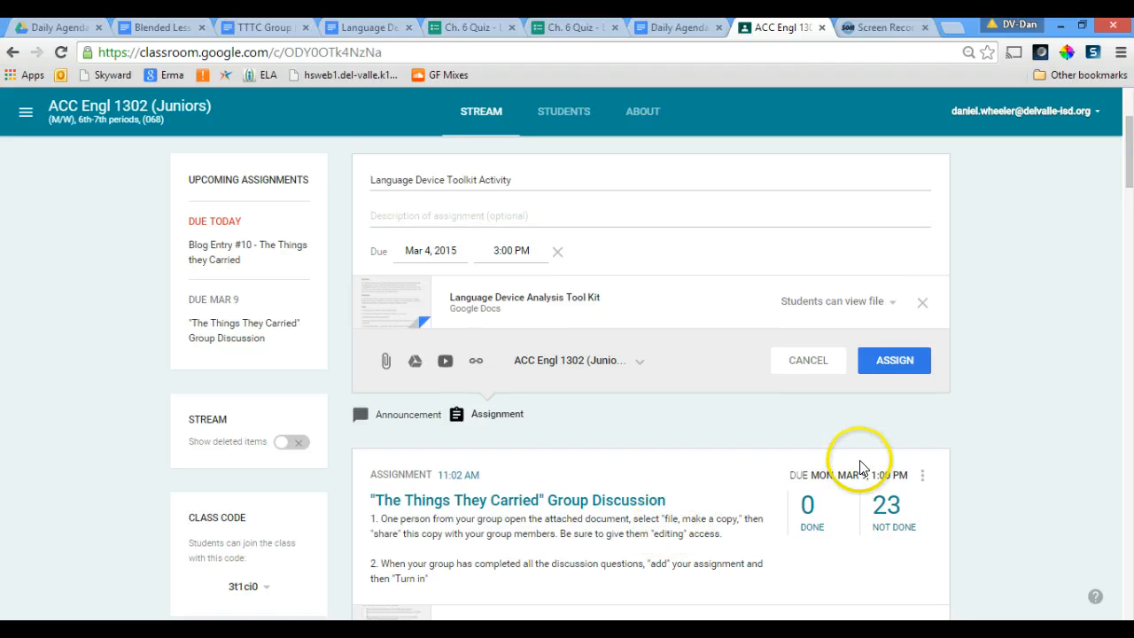
pyautogui.click(922, 474)
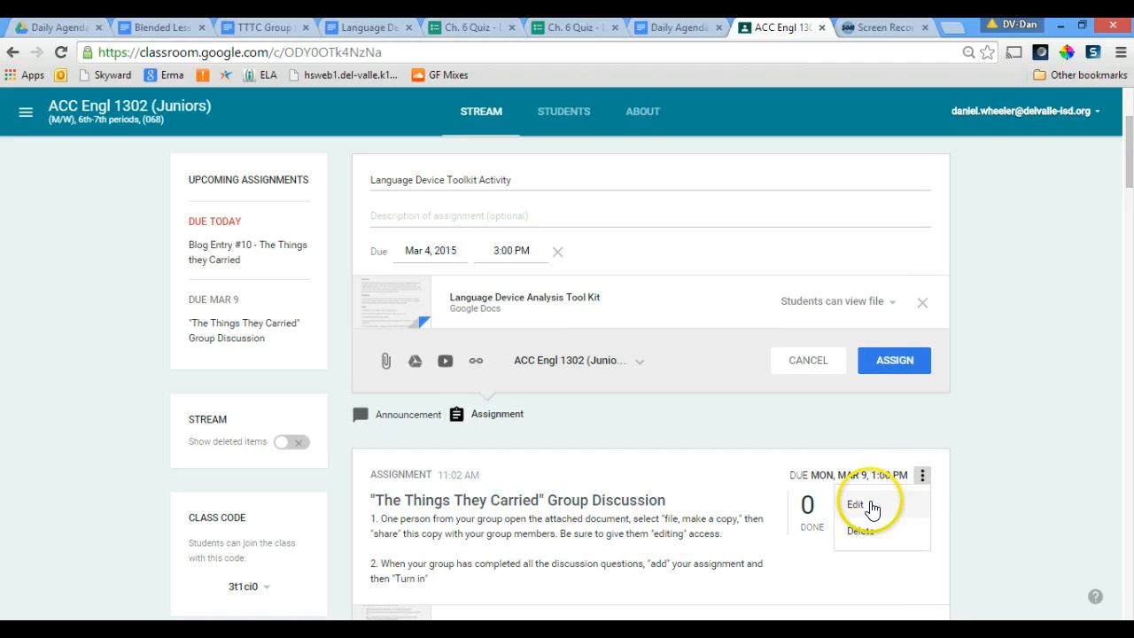
pyautogui.click(855, 504)
pyautogui.moveTo(282, 269); pyautogui.dragTo(760, 320)
pyautogui.hotkey('ctrl', 'c')
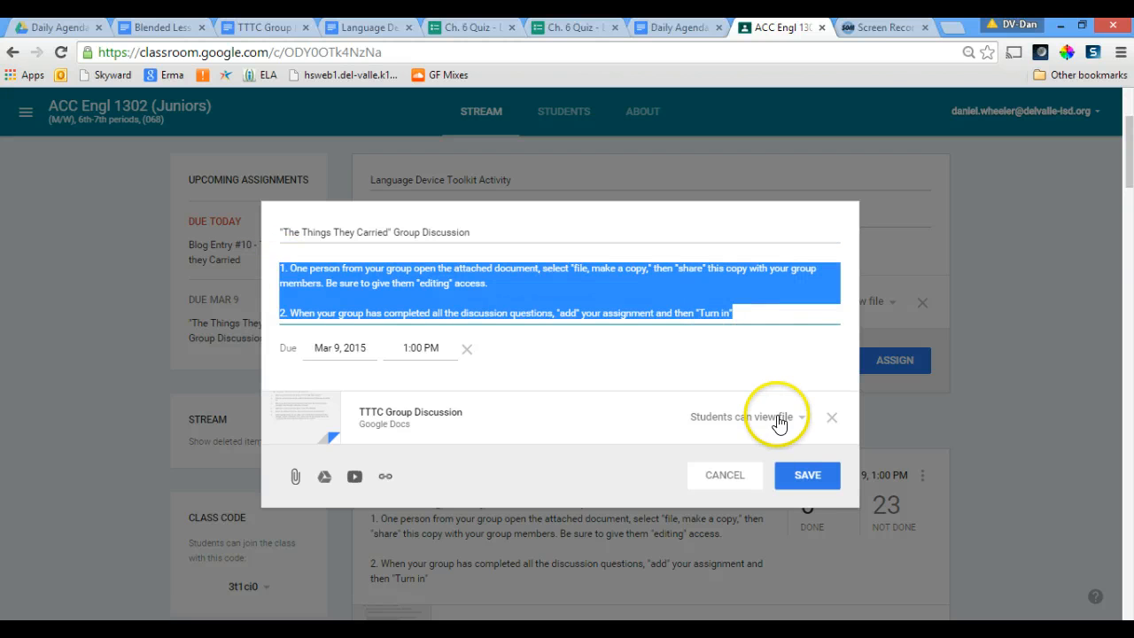
pyautogui.click(726, 473)
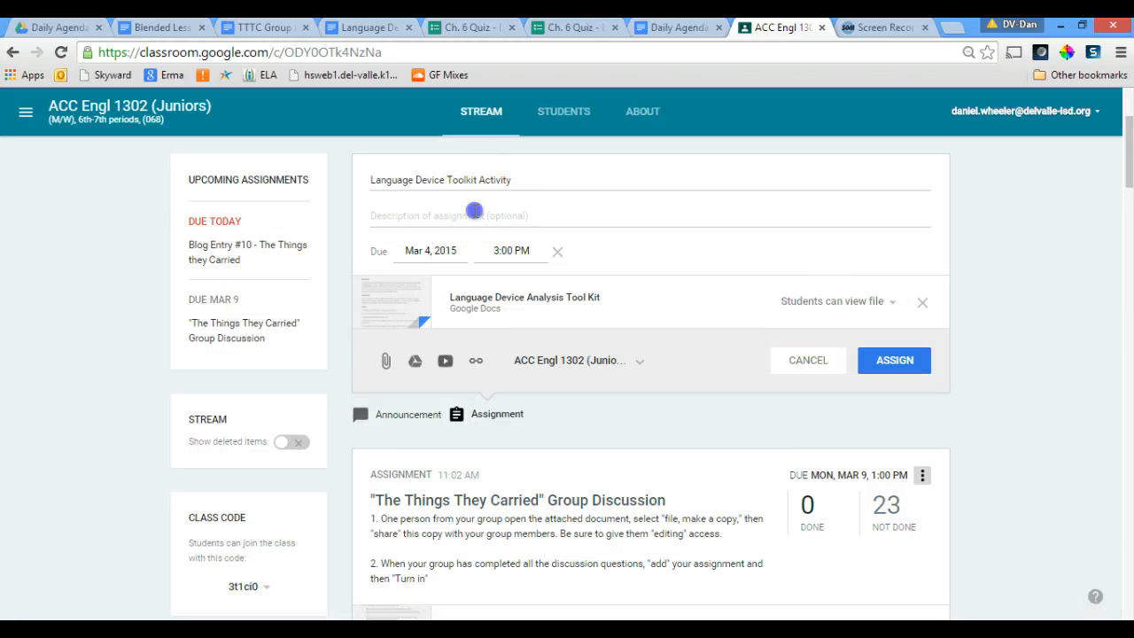
pyautogui.click(485, 214)
pyautogui.hotkey('ctrl', 'v')
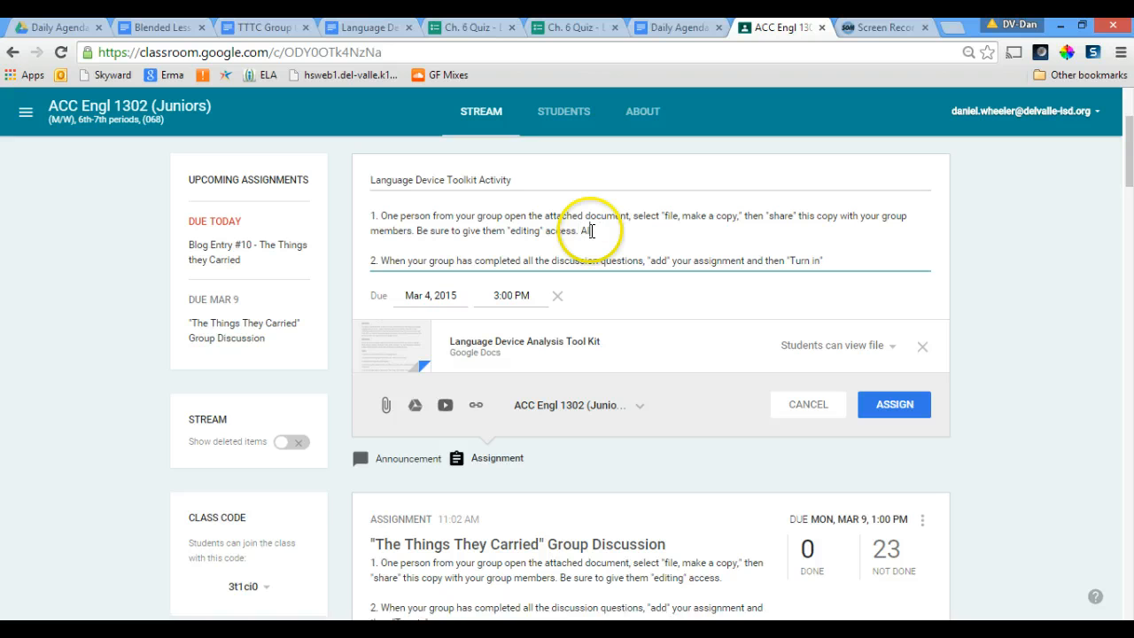
# - Add a sentence to instruction 1 to also "share" this document with the teacher, and reword instruction 2's opening as "After all groups have"
pyautogui.write('lso, "share" th')
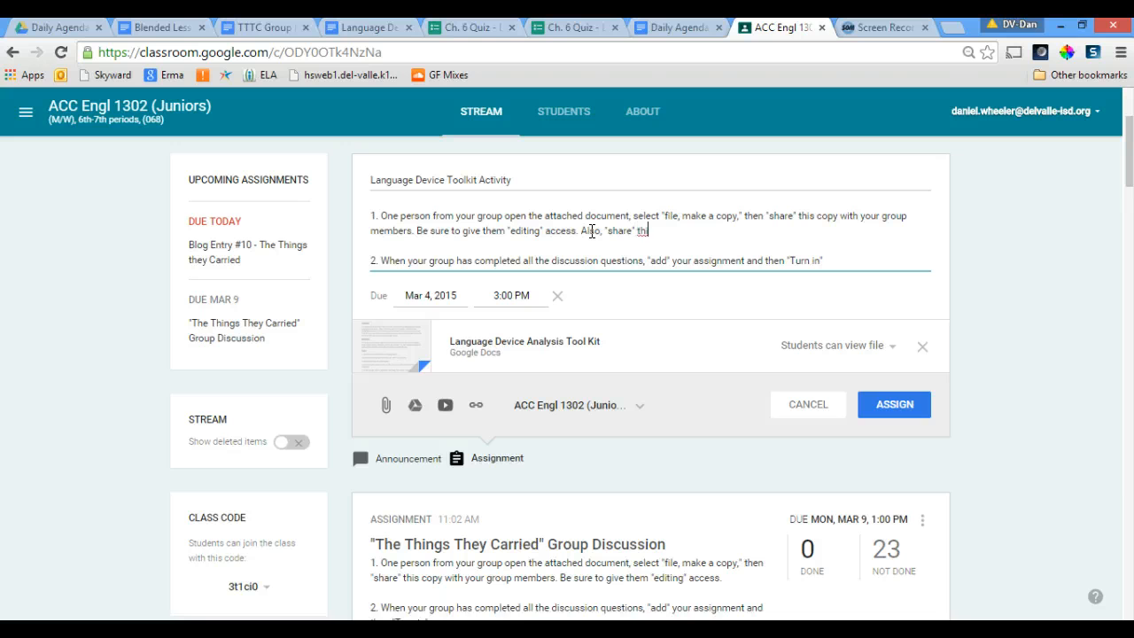
pyautogui.write('is document with Mr. Wheeler.')
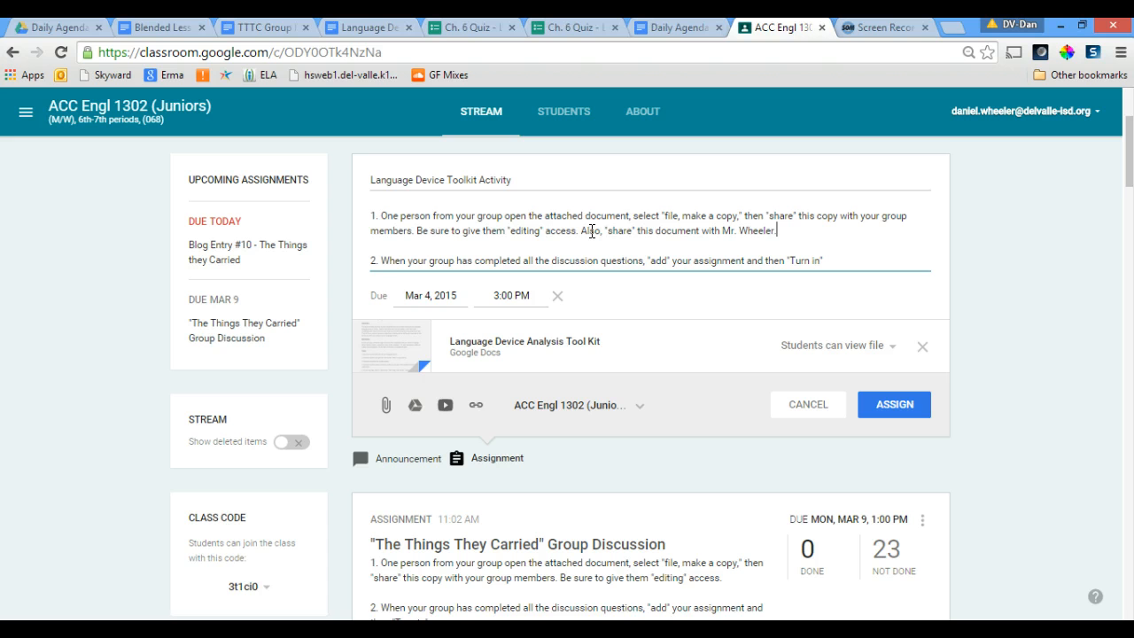
pyautogui.click(381, 262)
pyautogui.moveTo(381, 261); pyautogui.dragTo(428, 261)
pyautogui.write('After all')
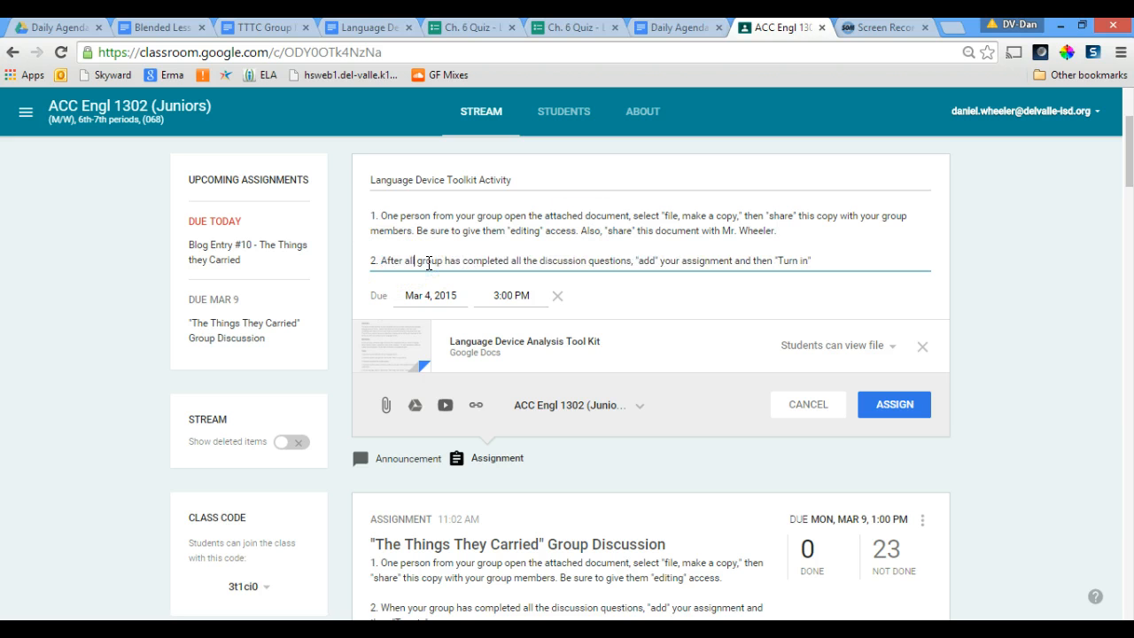
pyautogui.click(442, 261)
pyautogui.write('s')
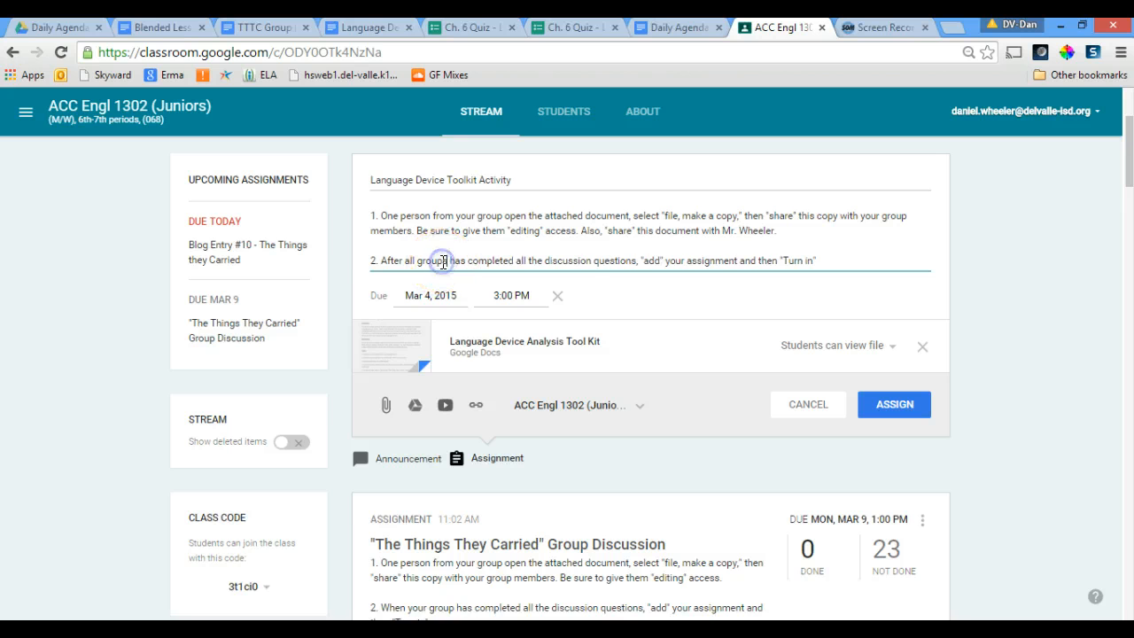
pyautogui.click(461, 262)
pyautogui.press('BackSpace')
pyautogui.write('ve')
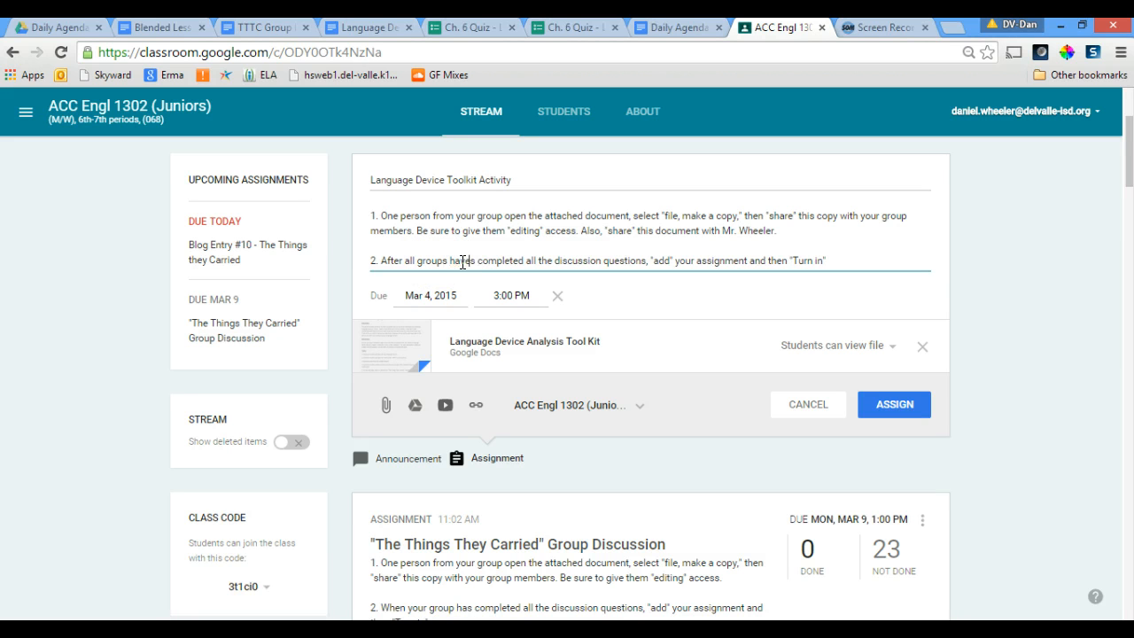
# - Continue instruction 2 with "presented, and you've completed all six language device examples," in place of the wording about completing the discussion questions
pyautogui.moveTo(470, 261); pyautogui.dragTo(517, 257)
pyautogui.write('presenetd')
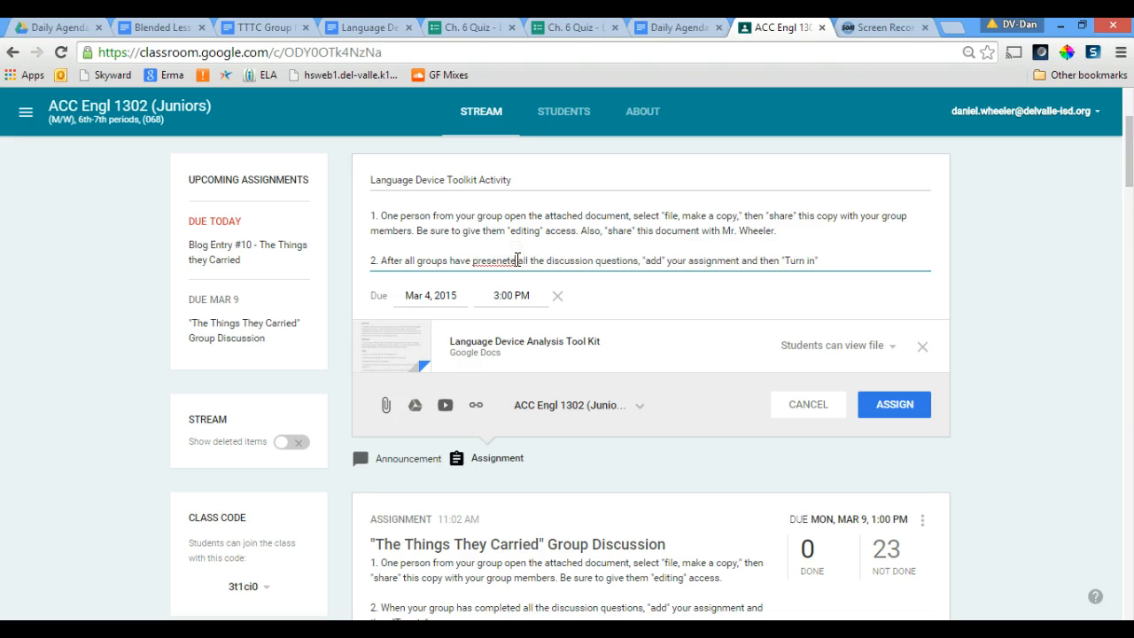
pyautogui.press('BackSpace')
pyautogui.press('BackSpace')
pyautogui.press('BackSpace')
pyautogui.write("ted and you've")
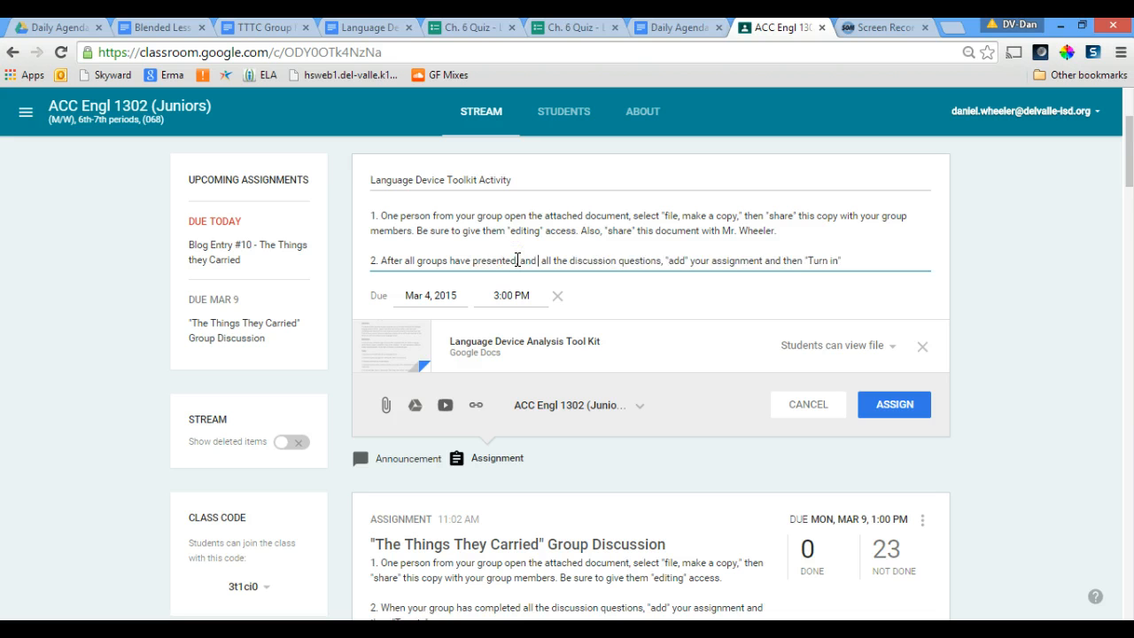
pyautogui.write(' completed')
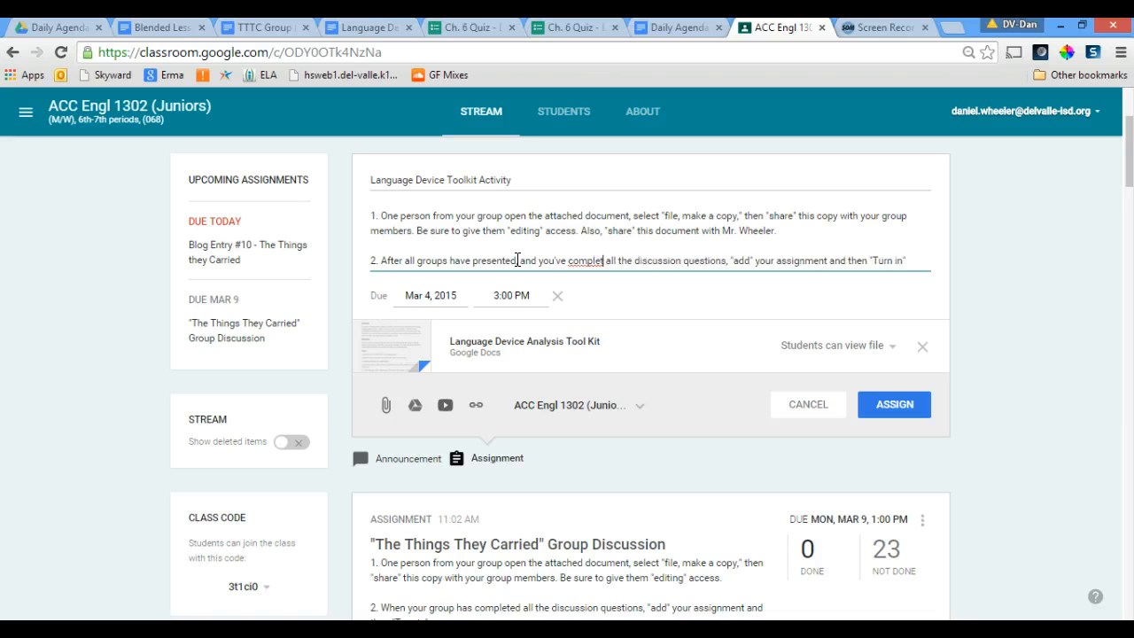
pyautogui.write(' all six language d')
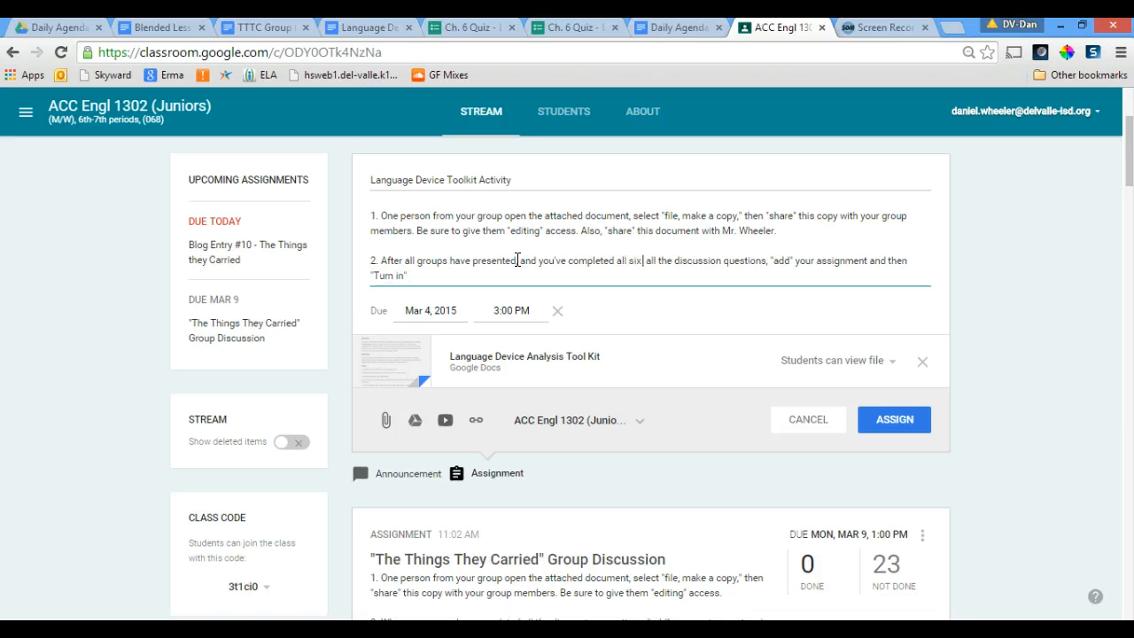
pyautogui.write('evice examples,')
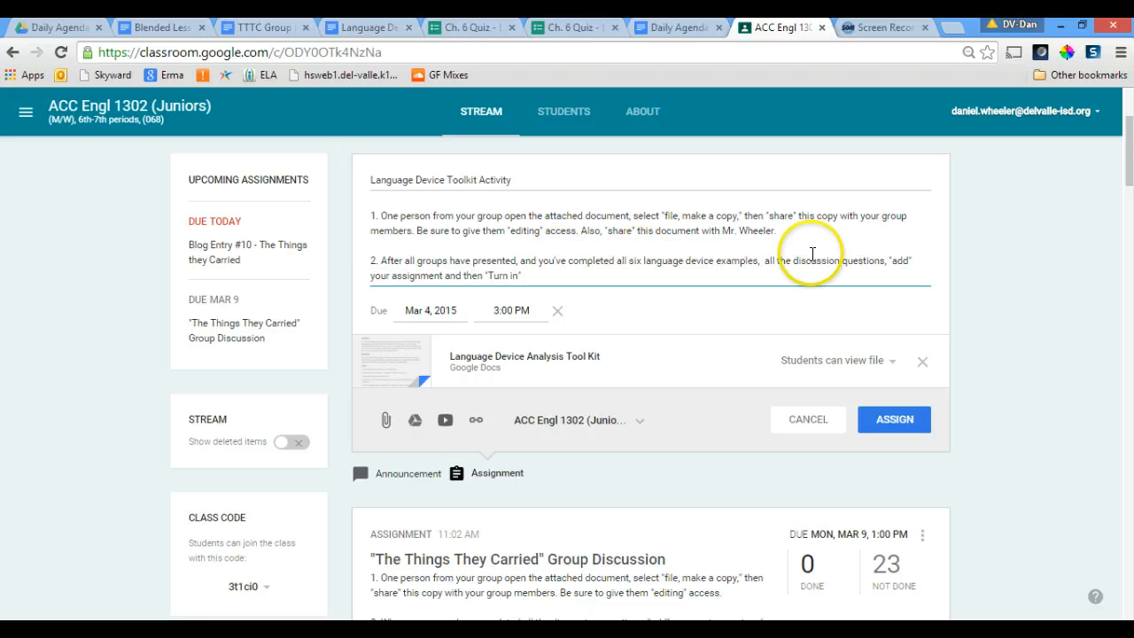
pyautogui.moveTo(764, 260); pyautogui.dragTo(888, 261)
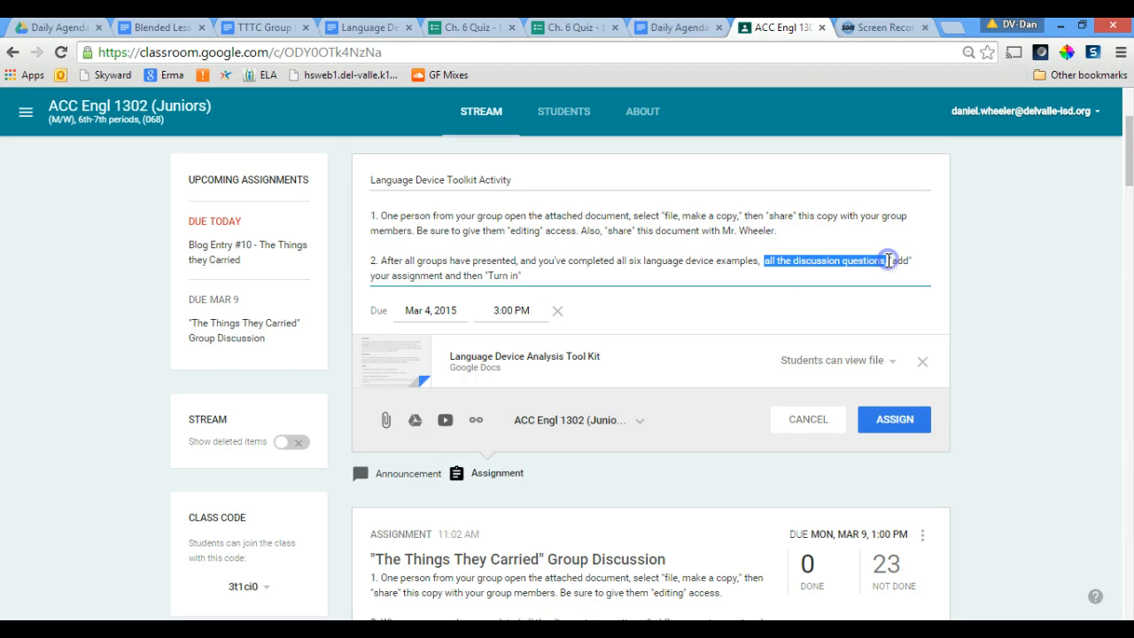
pyautogui.press('BackSpace')
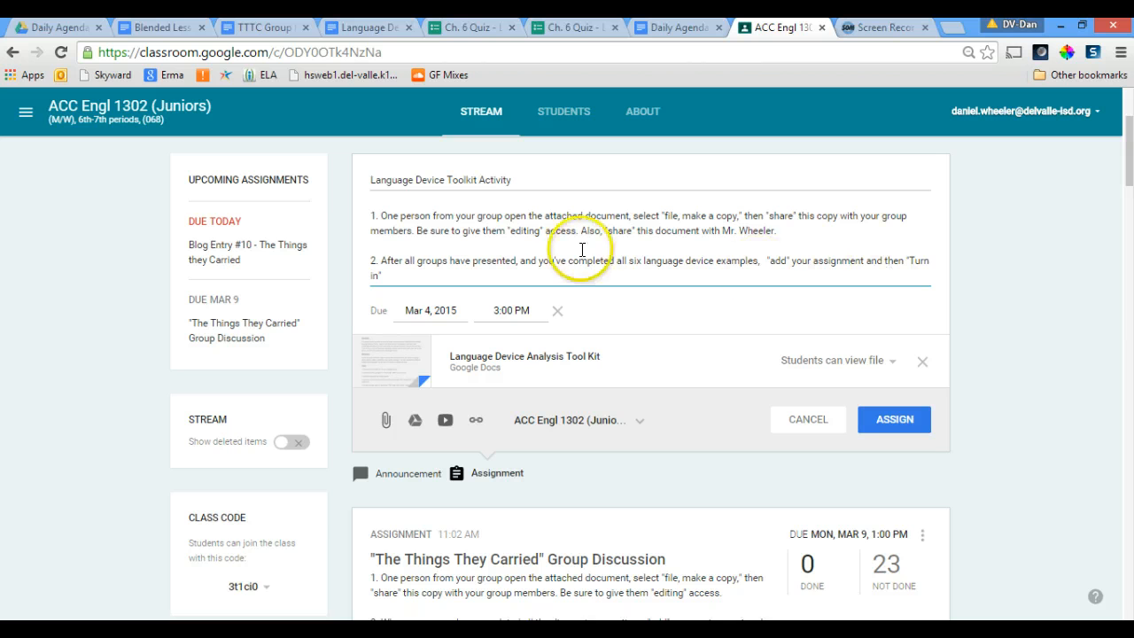
# - End instruction 2 with a period and post the Language Device Toolkit Activity assignment to the class
pyautogui.click(418, 276)
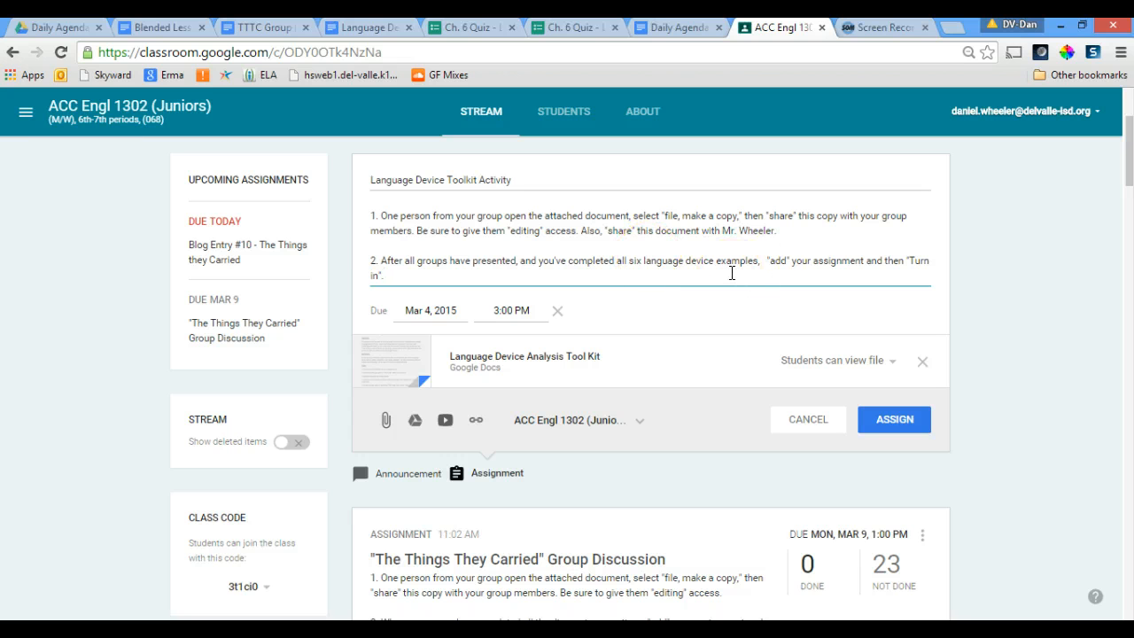
pyautogui.click(700, 273)
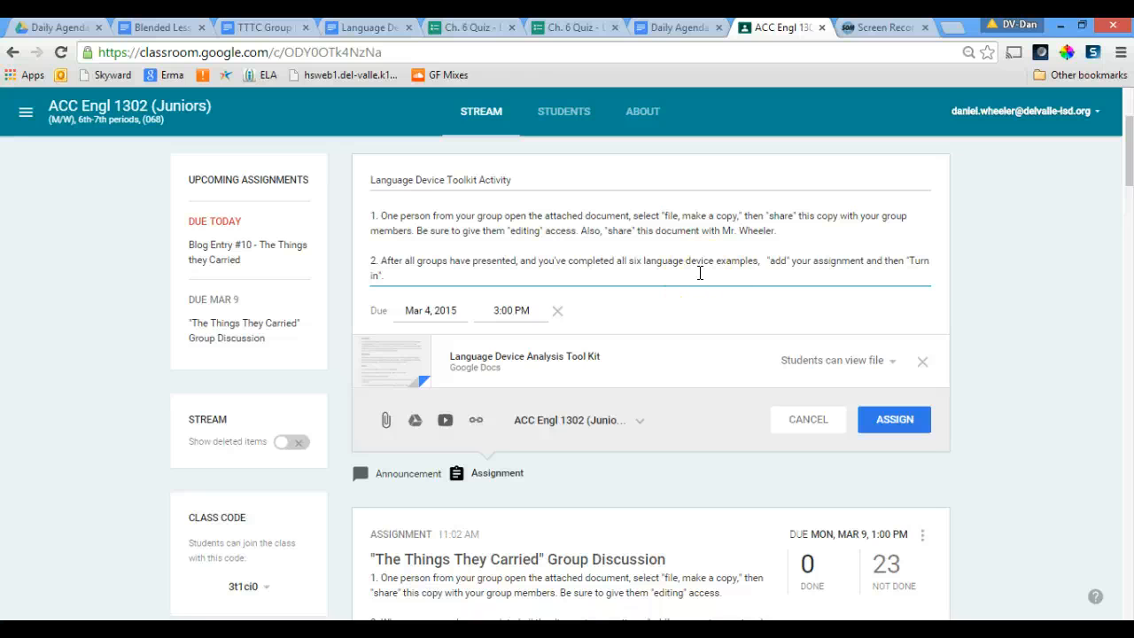
pyautogui.click(875, 421)
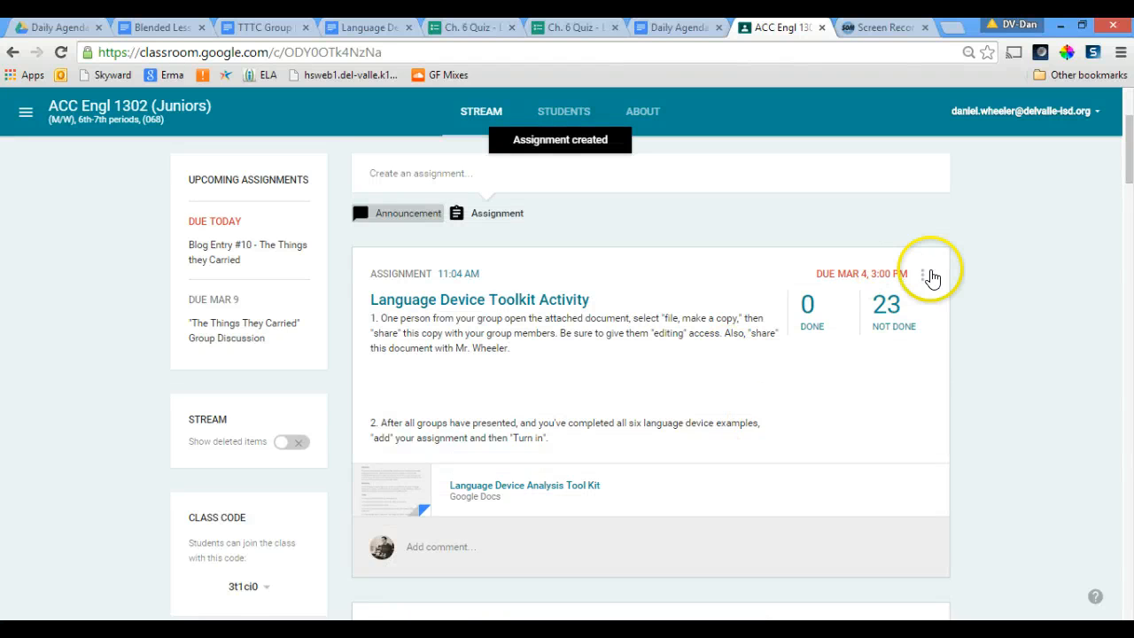
# - Edit the posted Language Device Toolkit Activity to remove the extra blank lines between its two instructions, and save it
pyautogui.click(923, 274)
pyautogui.click(888, 298)
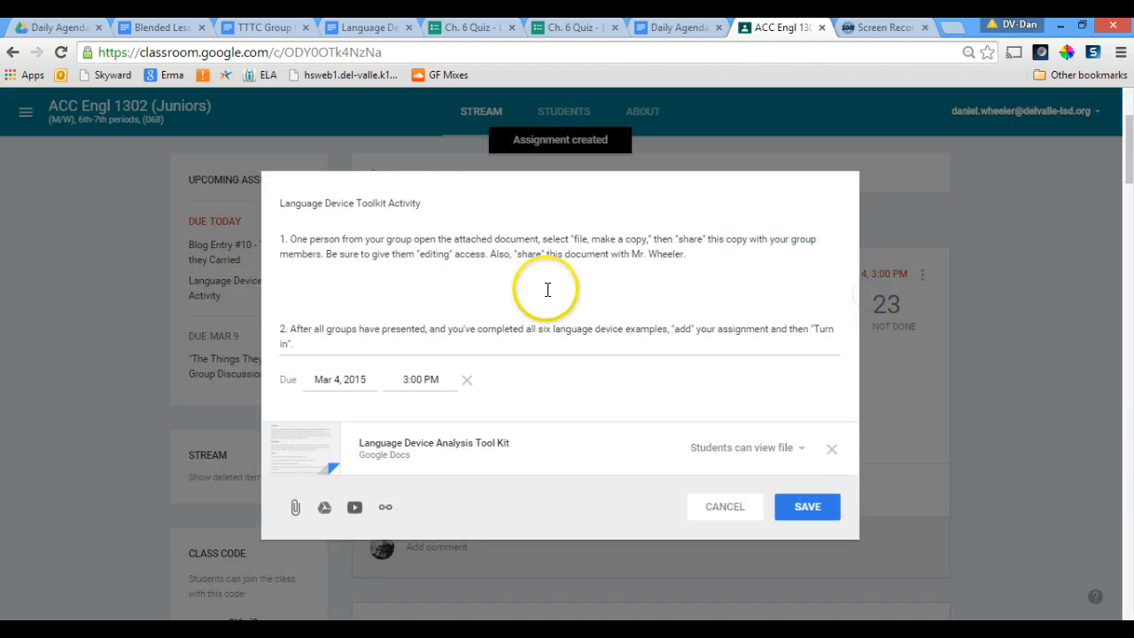
pyautogui.click(279, 329)
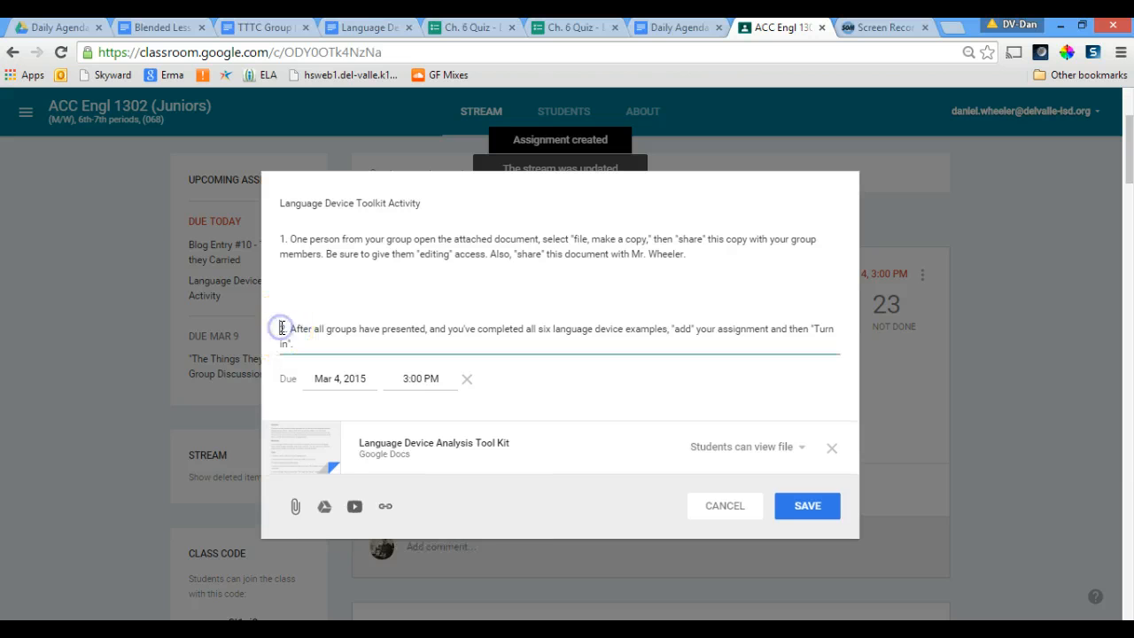
pyautogui.press('BackSpace')
pyautogui.press('BackSpace')
pyautogui.press('BackSpace')
pyautogui.click(800, 458)
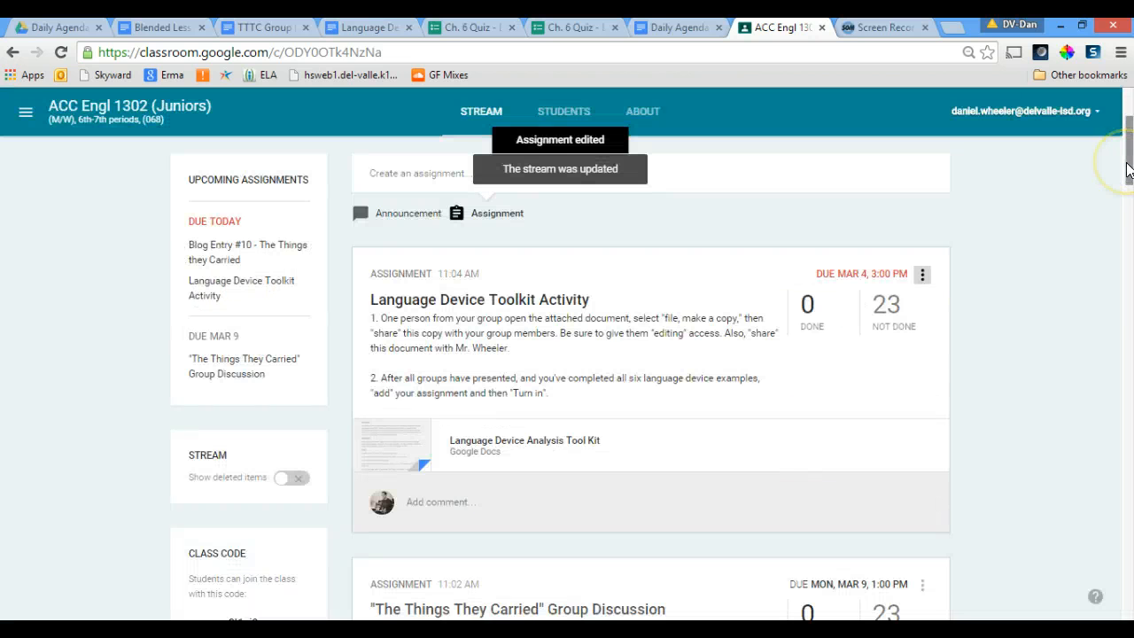
# - Start a new assignment in the class Stream titled "Ch. 6 Quiz - Language"
pyautogui.moveTo(1128, 169)
pyautogui.mouseDown()
pyautogui.moveTo(1128, 210)
pyautogui.moveTo(1128, 142)
pyautogui.moveTo(1129, 159)
pyautogui.mouseUp()
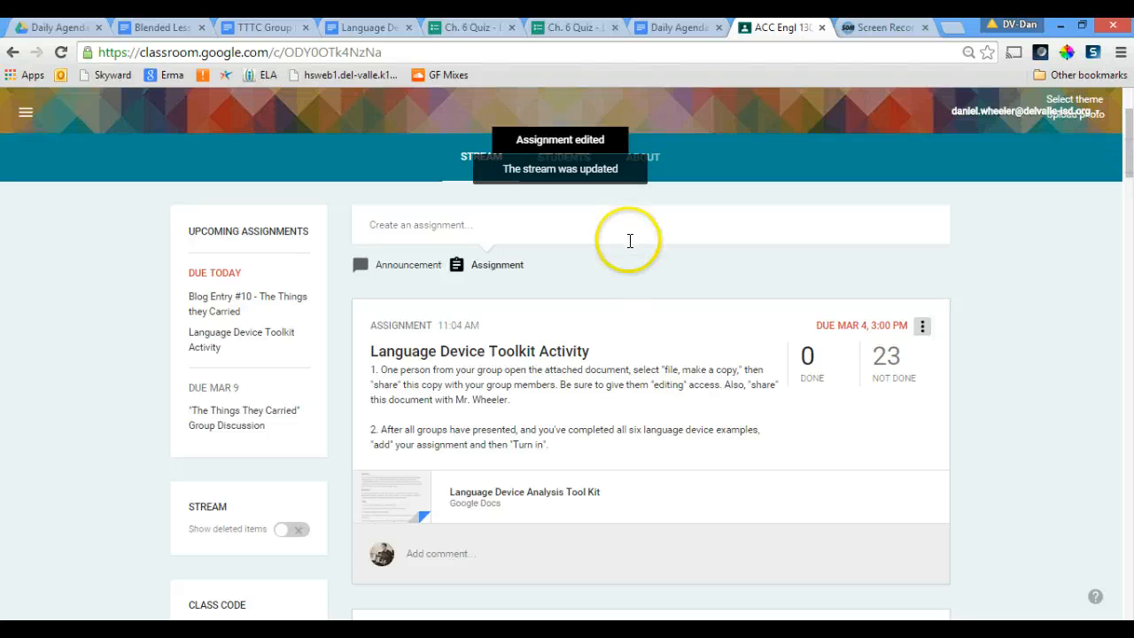
pyautogui.click(493, 226)
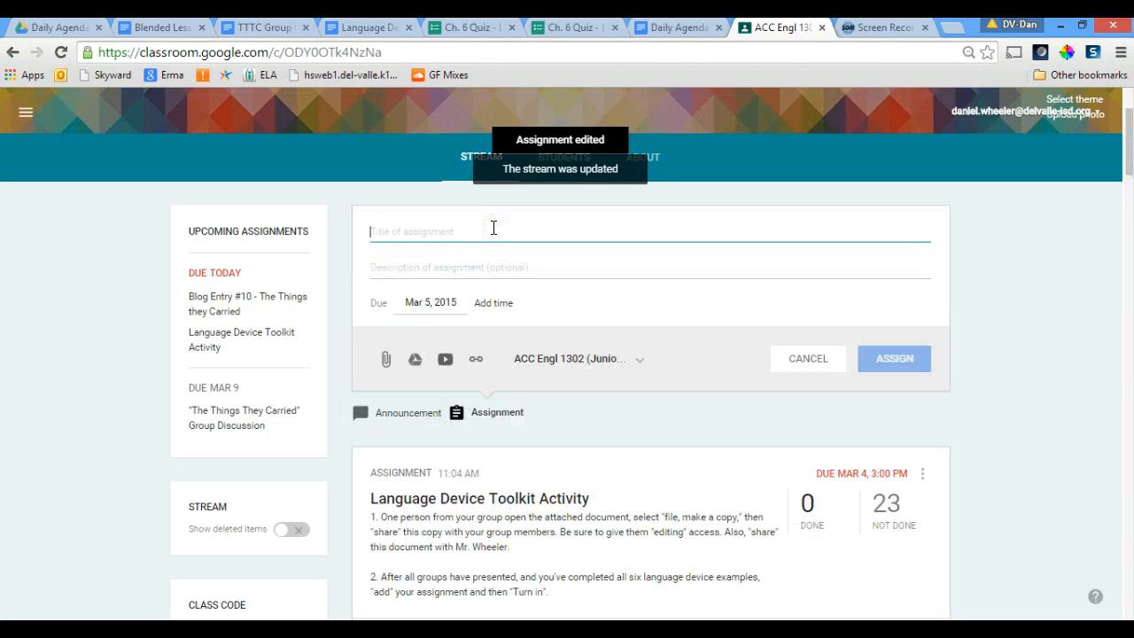
pyautogui.write('Ch. 6 ')
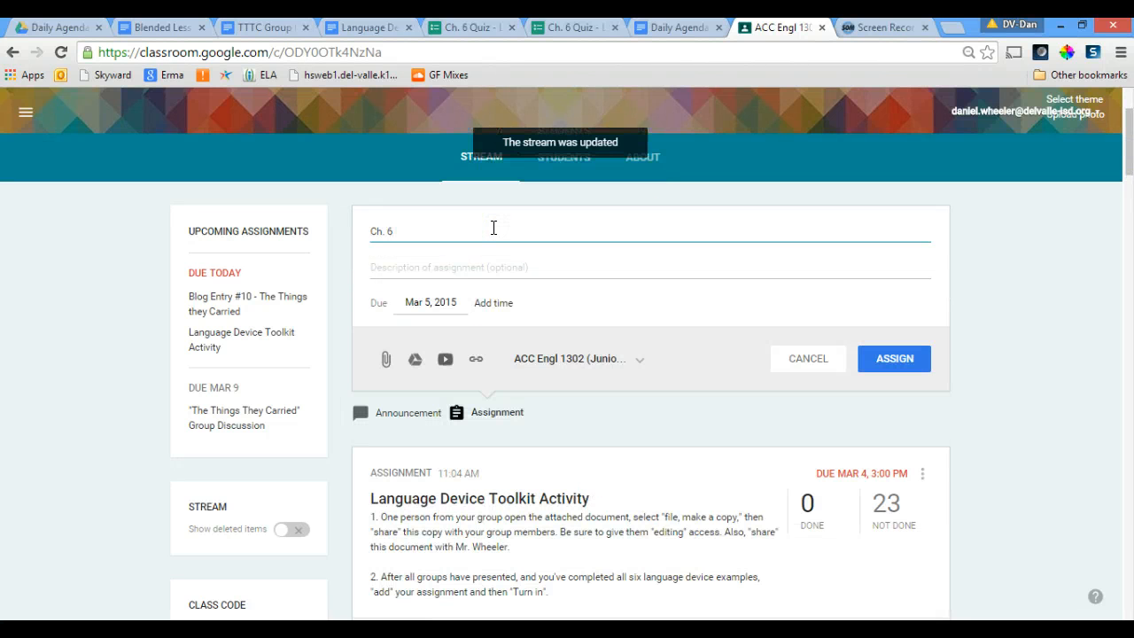
pyautogui.write('Q')
pyautogui.write('Quiz')
pyautogui.write(' - Language')
# - Enter the description "Click on the link once I post it, complete the chapter quiz, and then "Mark as Done" here when you've finished."
pyautogui.click(461, 259)
pyautogui.write('C')
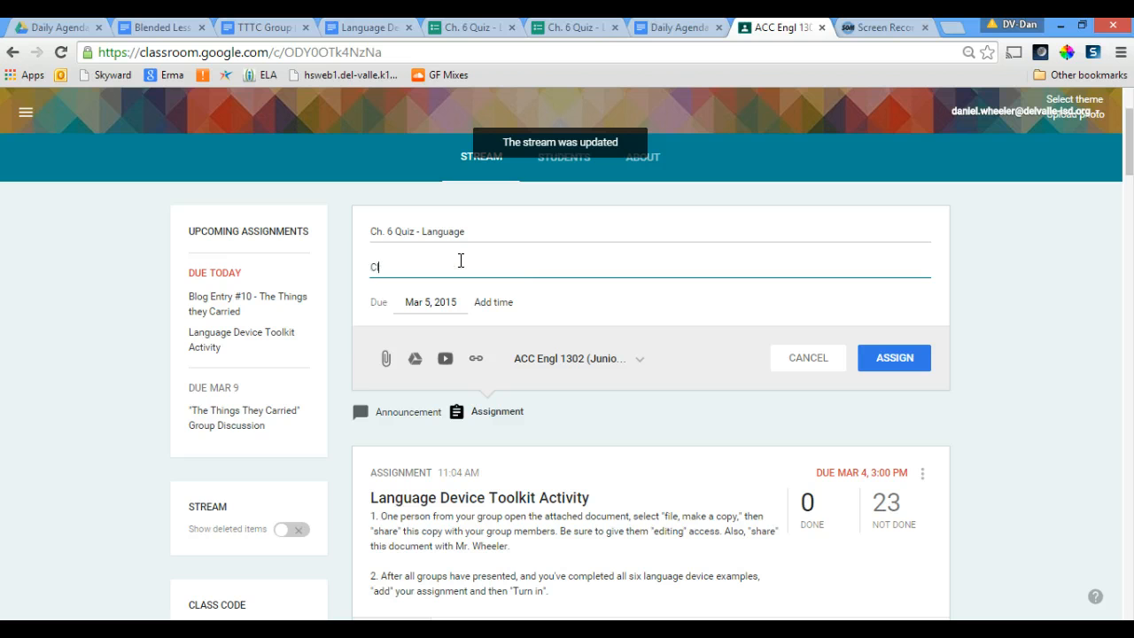
pyautogui.write('ick on the')
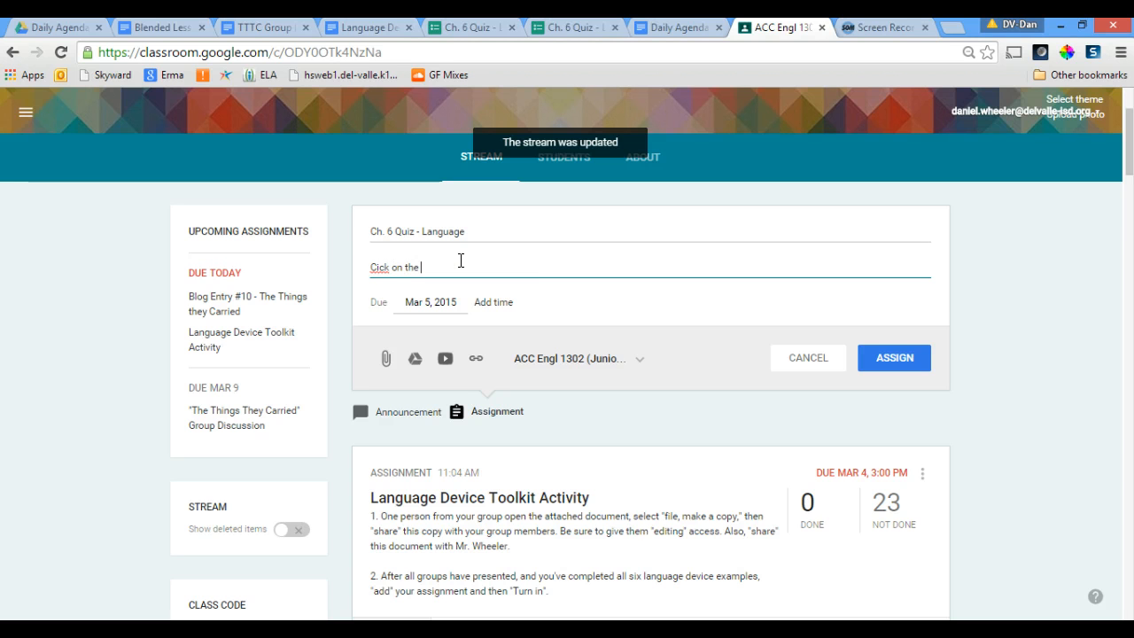
pyautogui.press('BackSpace')
pyautogui.press('BackSpace')
pyautogui.press('BackSpace')
pyautogui.press('BackSpace')
pyautogui.press('BackSpace')
pyautogui.press('BackSpace')
pyautogui.press('BackSpace')
pyautogui.press('BackSpace')
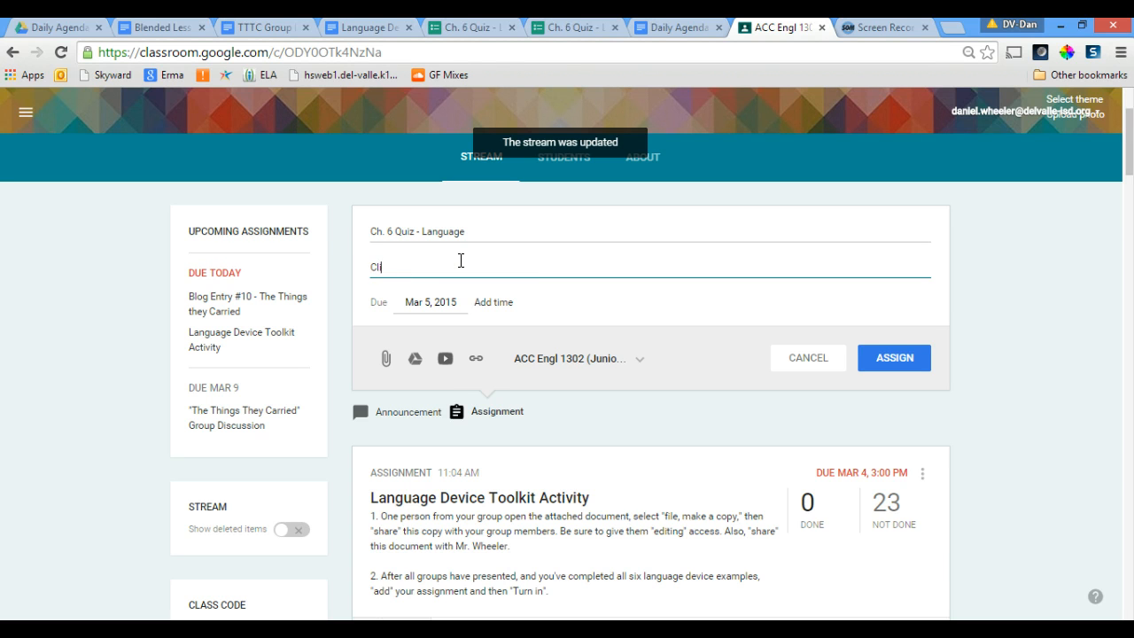
pyautogui.write('ck on the link once I post it, complete the')
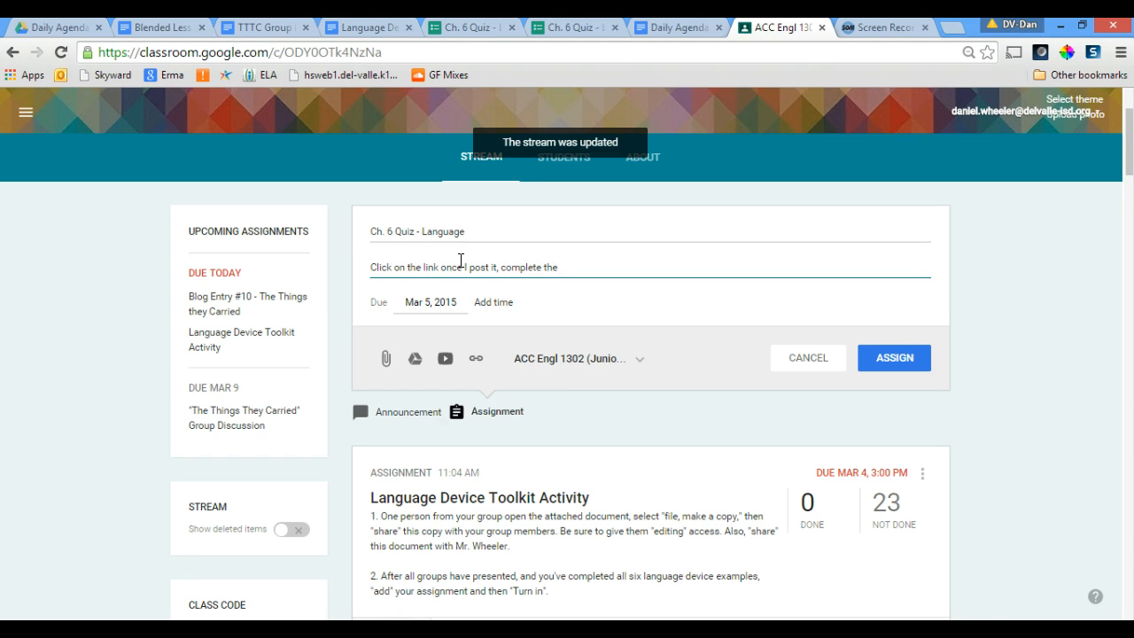
pyautogui.write(' chapter quiz, and then "Mark as Done"')
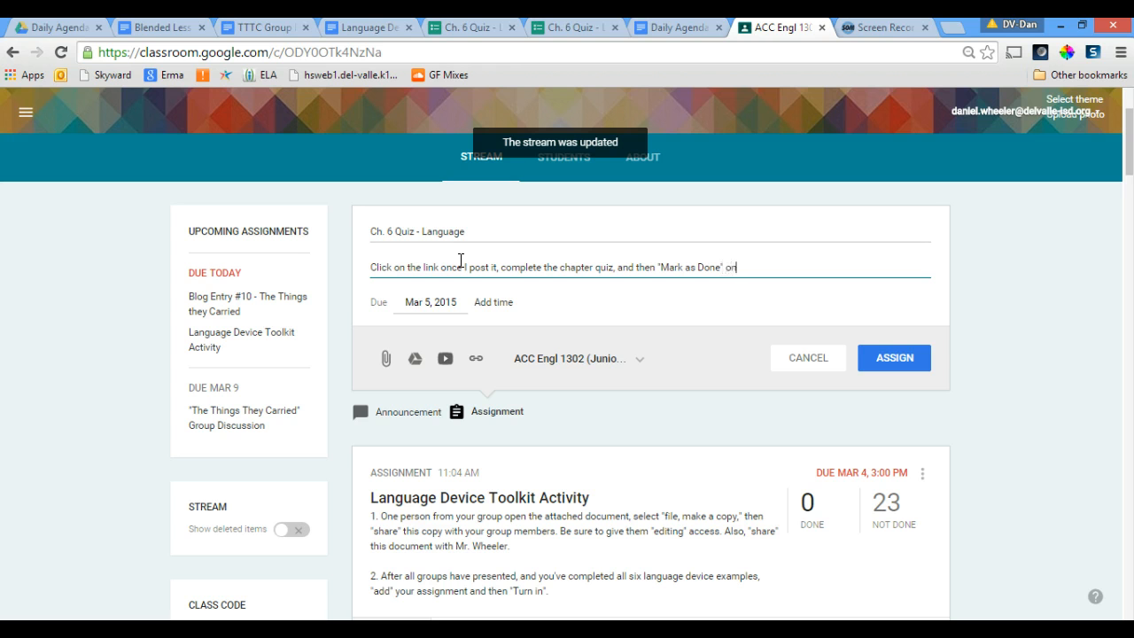
pyautogui.write(" here when you've finished.")
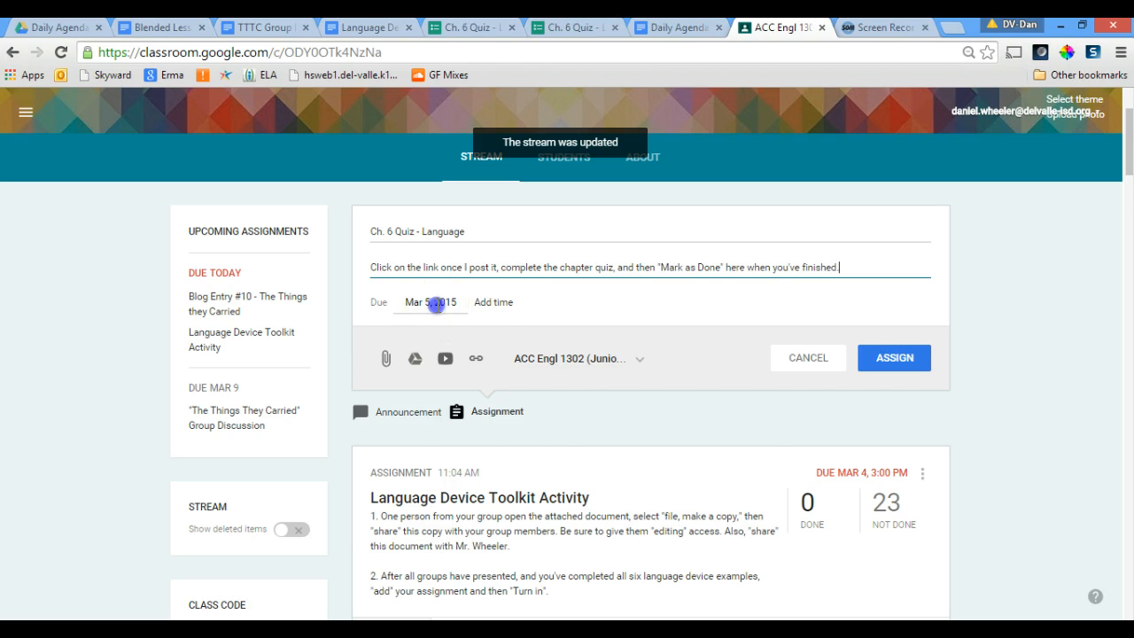
# - Set the quiz assignment's due date to Mar 4, 2015 at 2:00 PM and post it to the class
pyautogui.click(432, 301)
pyautogui.click(478, 380)
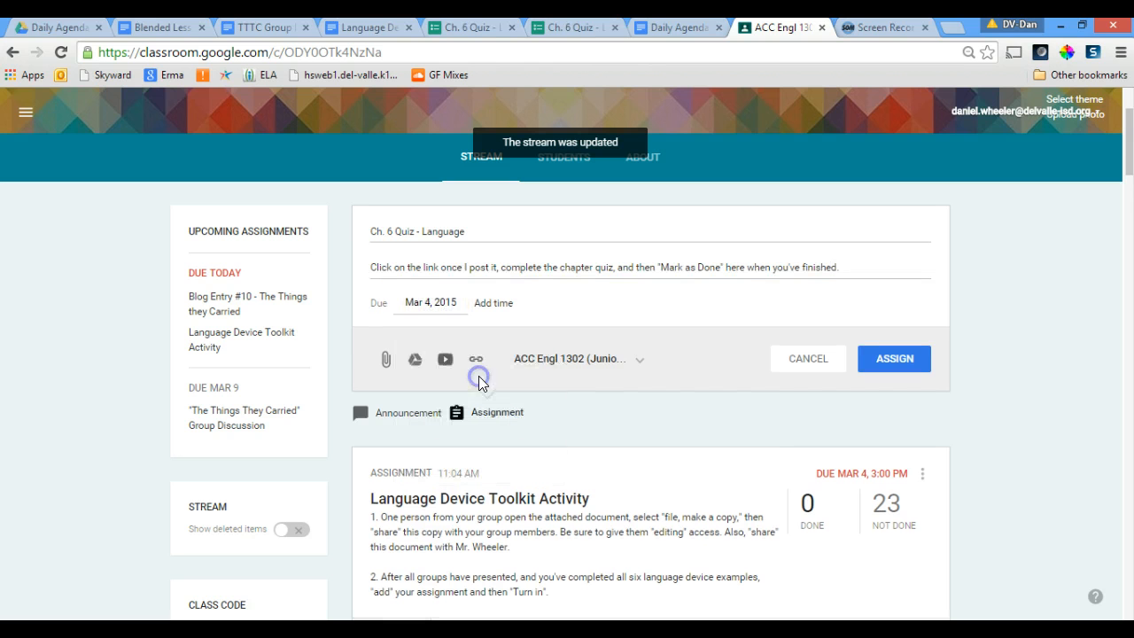
pyautogui.click(487, 303)
pyautogui.moveTo(494, 302); pyautogui.dragTo(517, 299)
pyautogui.write('2:00 PM')
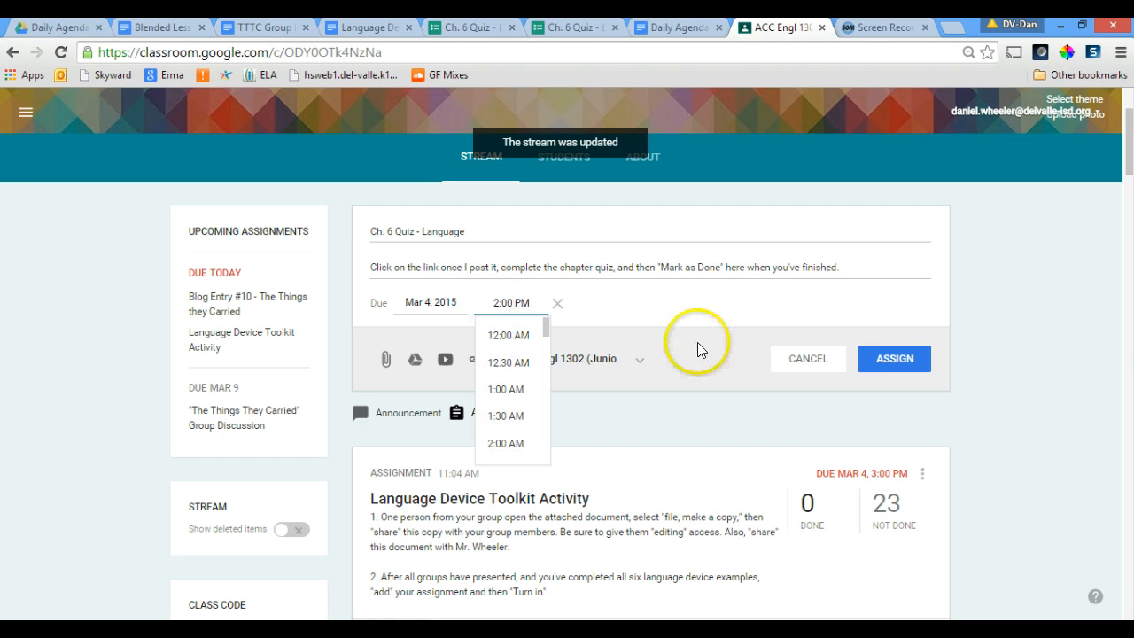
pyautogui.click(640, 358)
pyautogui.click(671, 357)
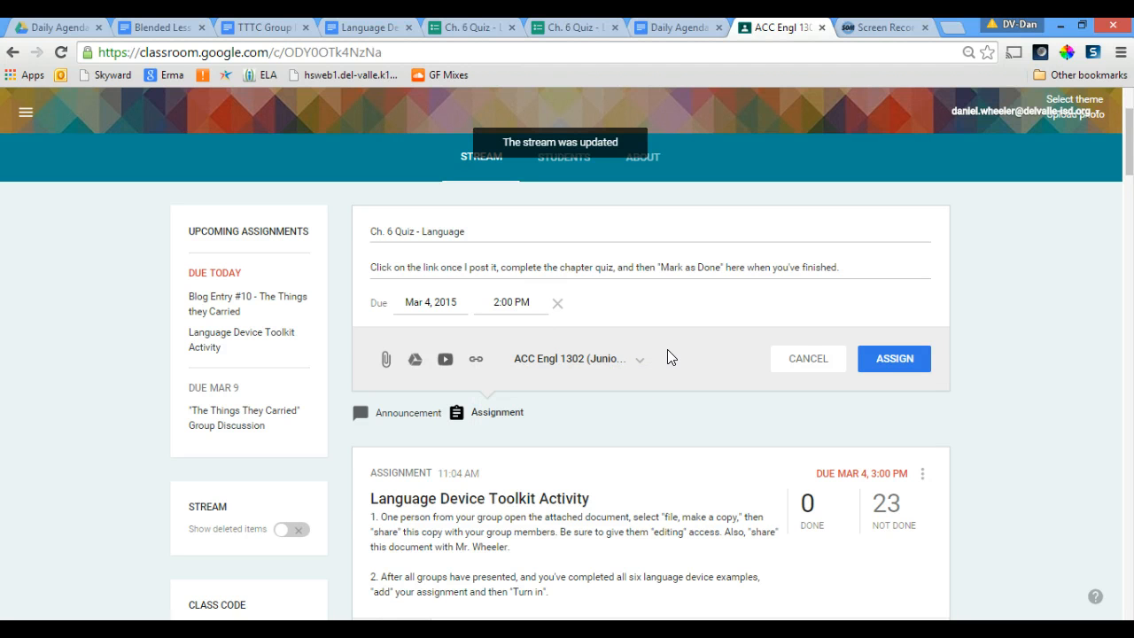
pyautogui.click(879, 357)
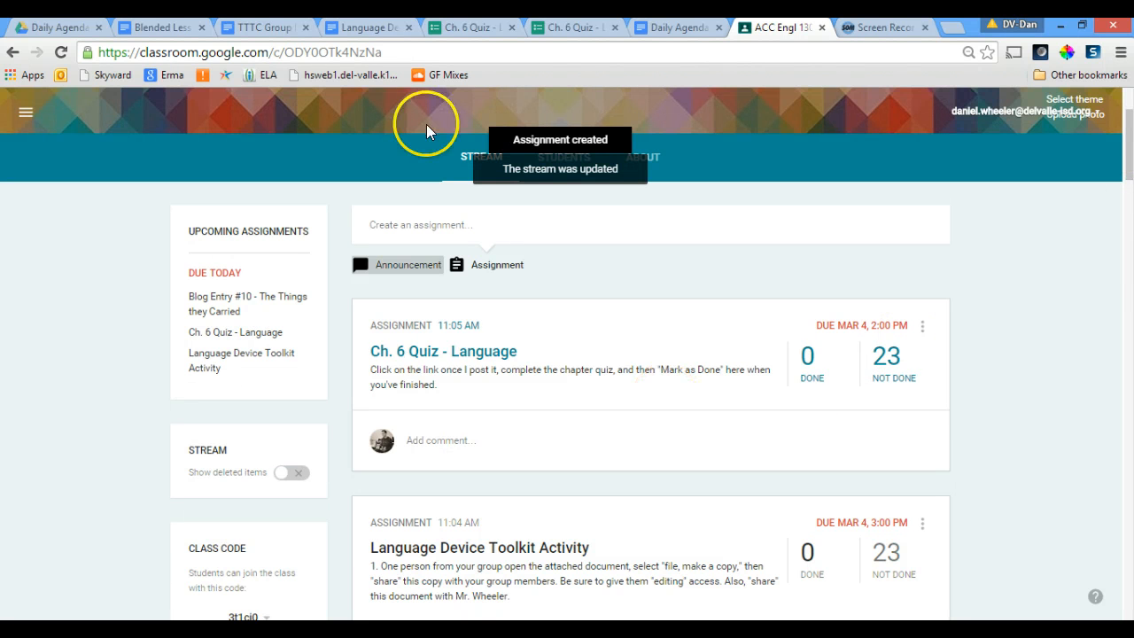
# - Edit the posted Ch. 6 Quiz assignment to attach the link to the live quiz form, and save it
pyautogui.click(575, 29)
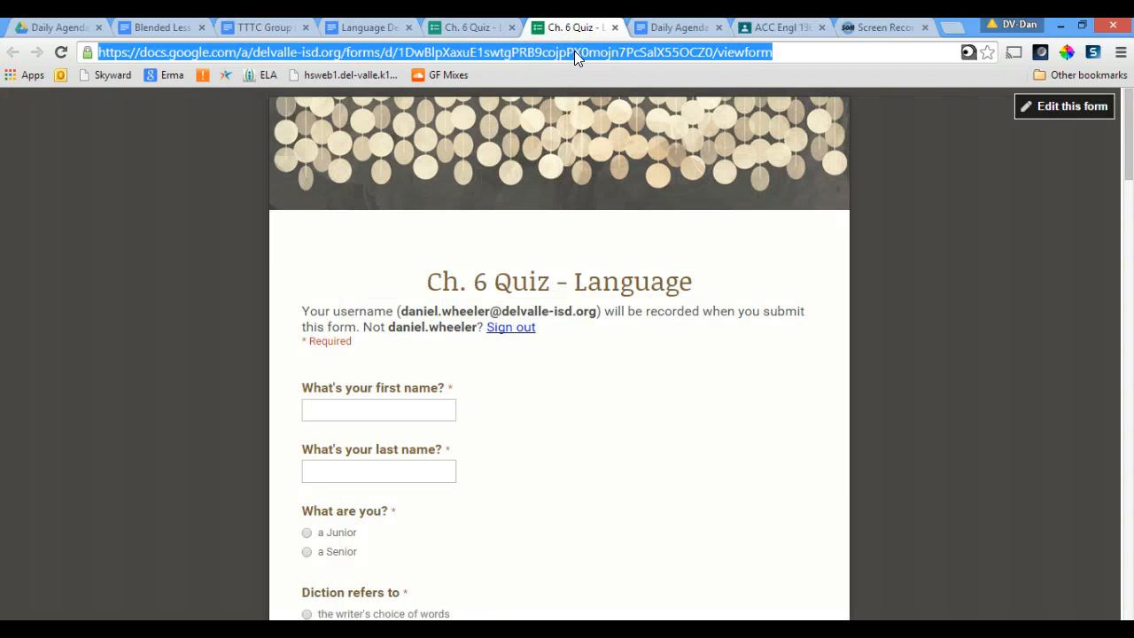
pyautogui.click(786, 27)
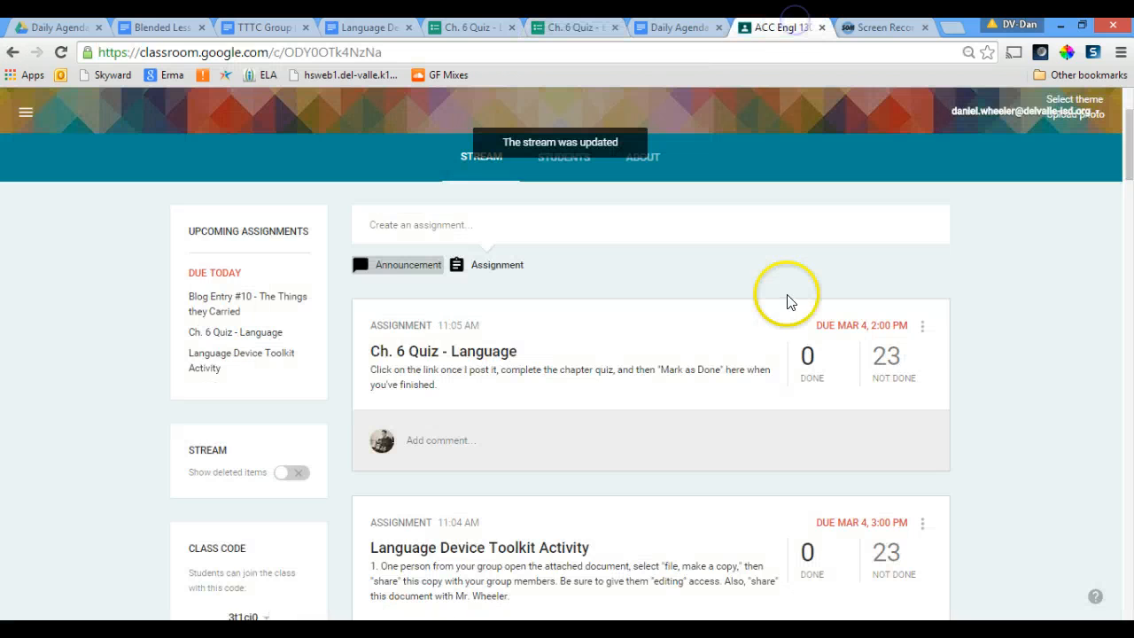
pyautogui.click(922, 327)
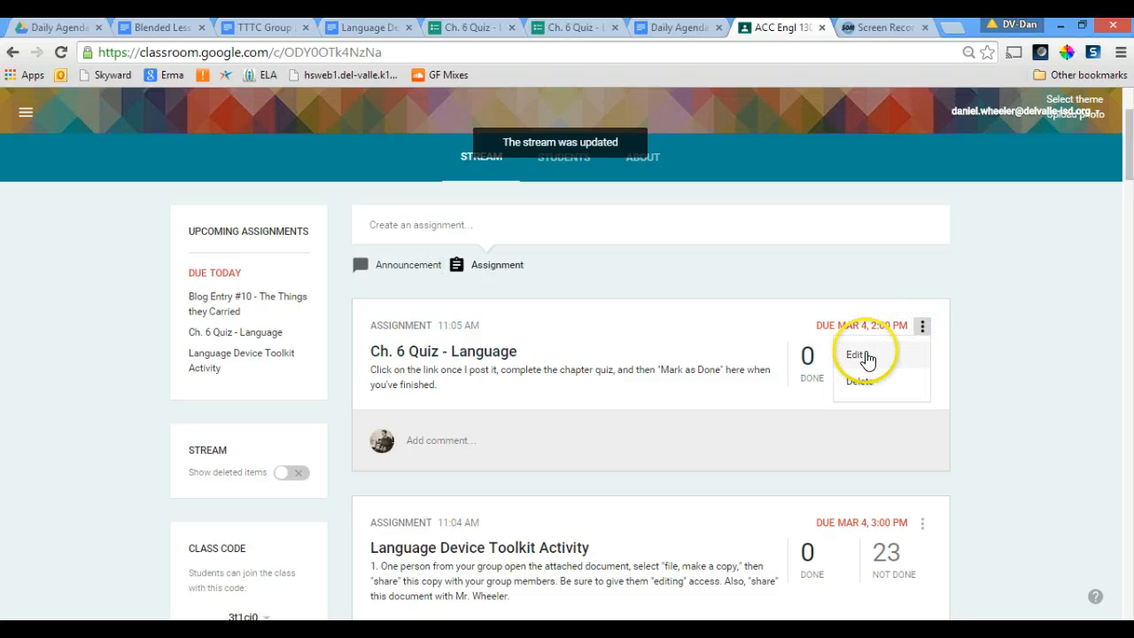
pyautogui.click(856, 355)
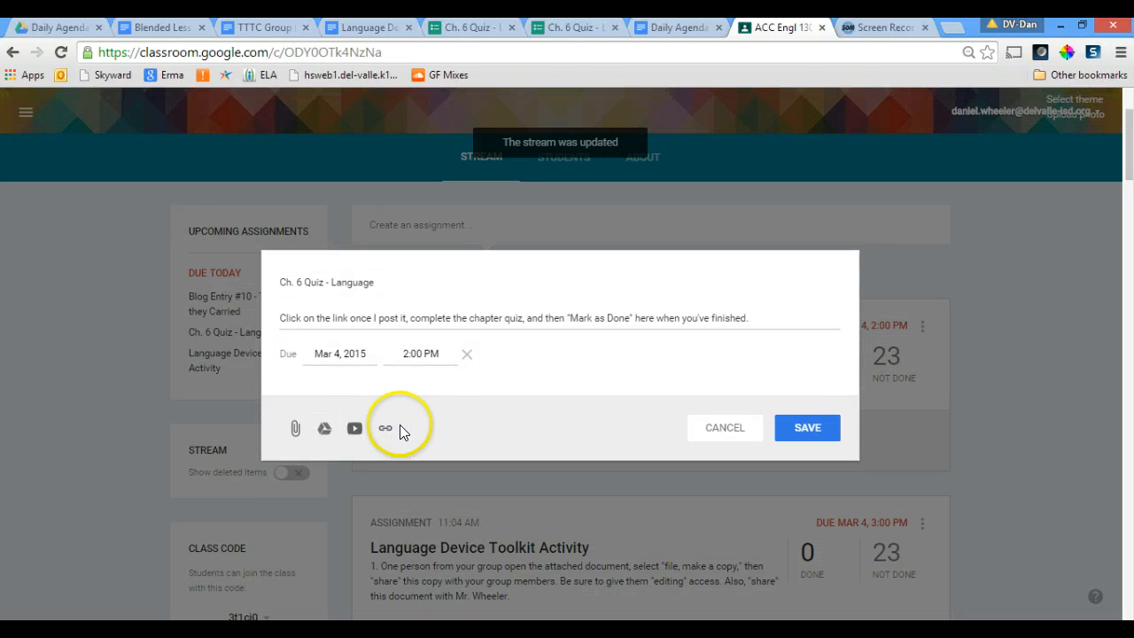
pyautogui.click(387, 432)
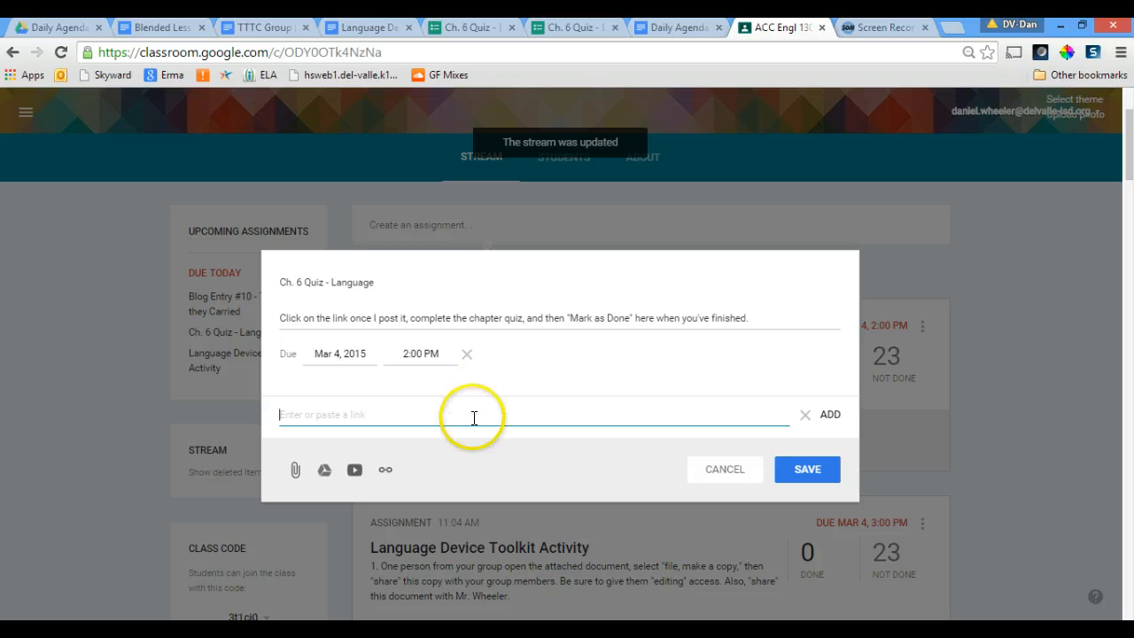
pyautogui.write('https://docs.google.com/a/delvalle-isd.org/forms/d/1DwBlpXaxuE1swtgPRB9cojpPX0mojn7PcSalX55OCZ0/viewform')
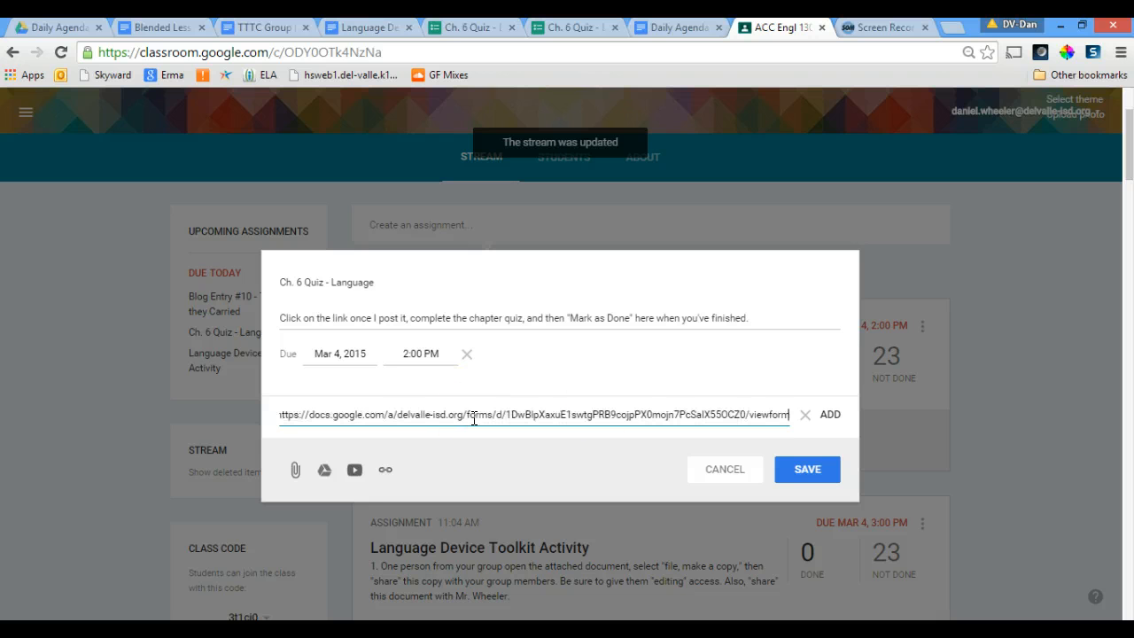
pyautogui.click(829, 414)
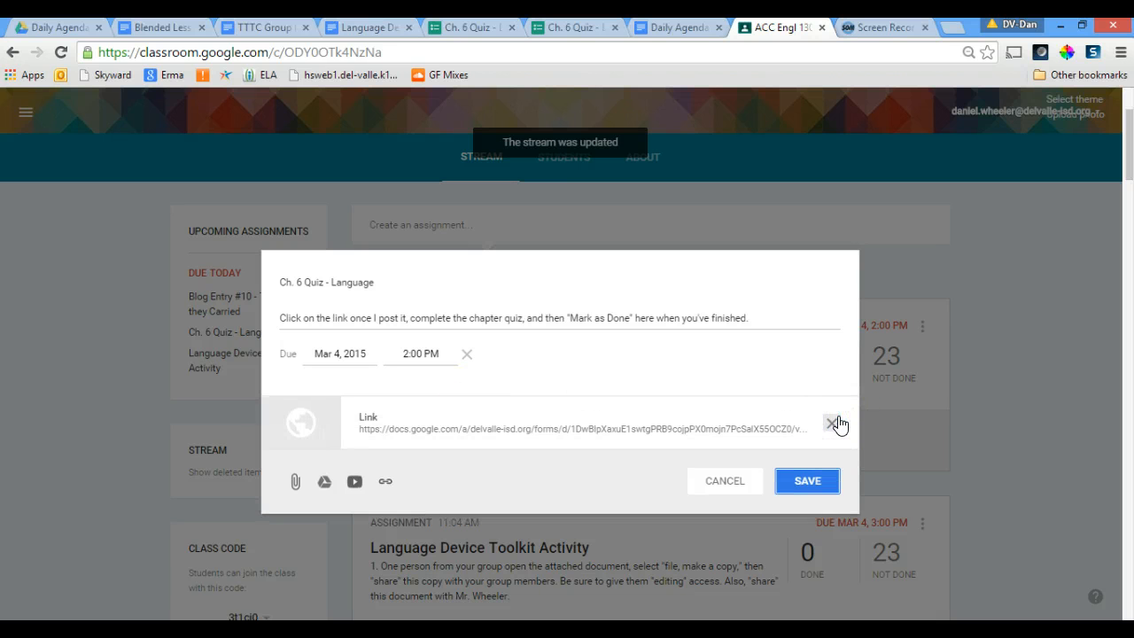
pyautogui.click(822, 478)
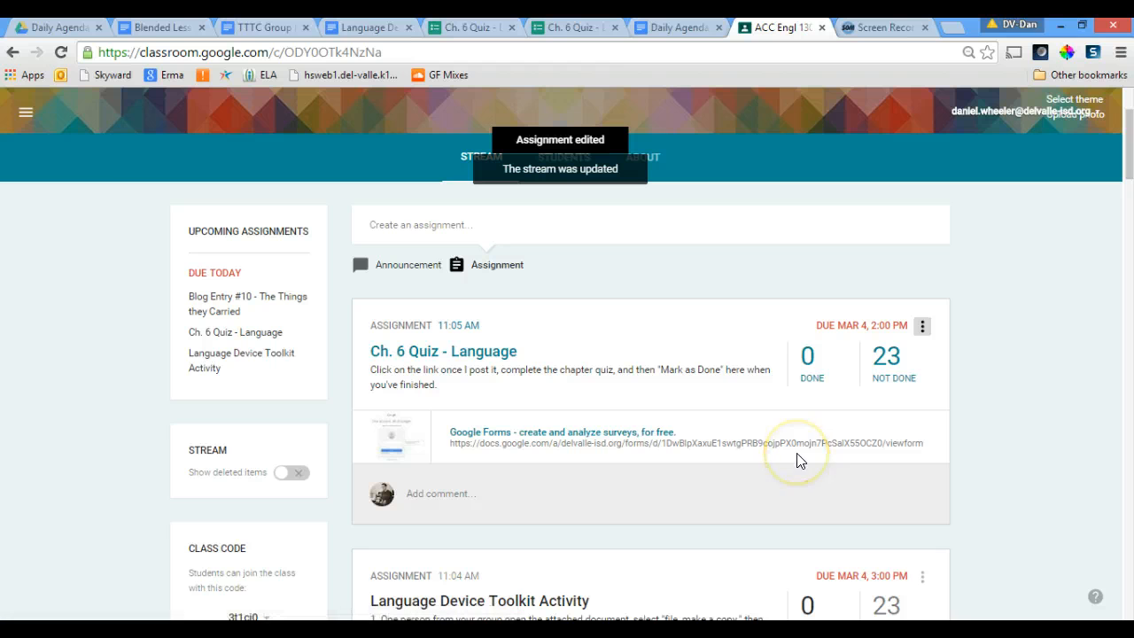
# - Remove the quiz form link from the posted Ch. 6 Quiz assignment and save the change
pyautogui.click(922, 326)
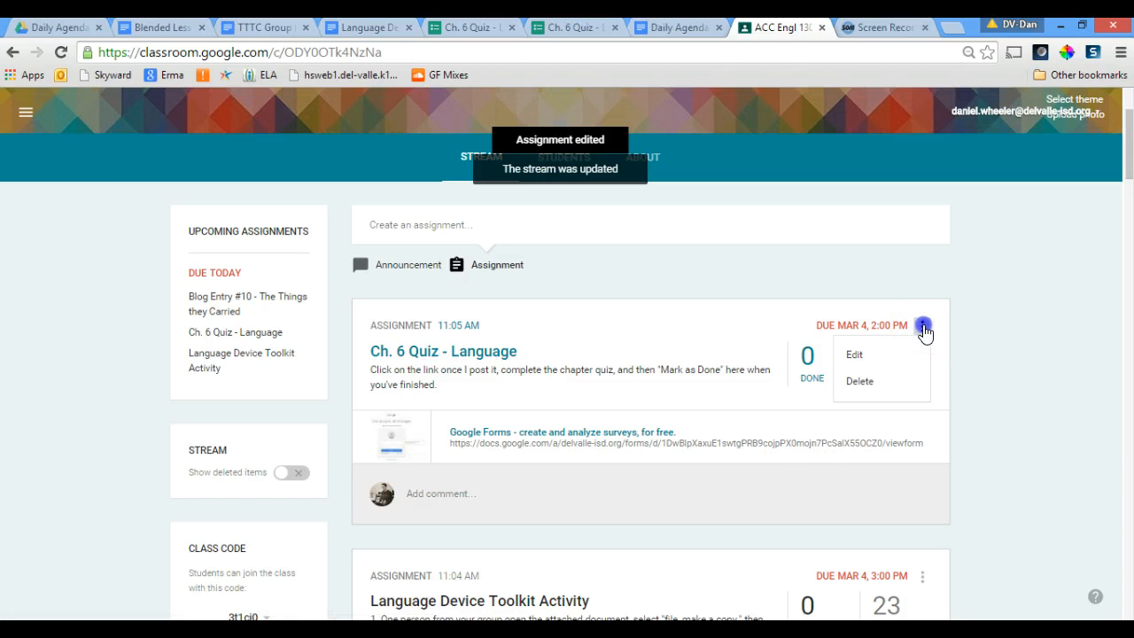
pyautogui.click(873, 355)
pyautogui.click(829, 395)
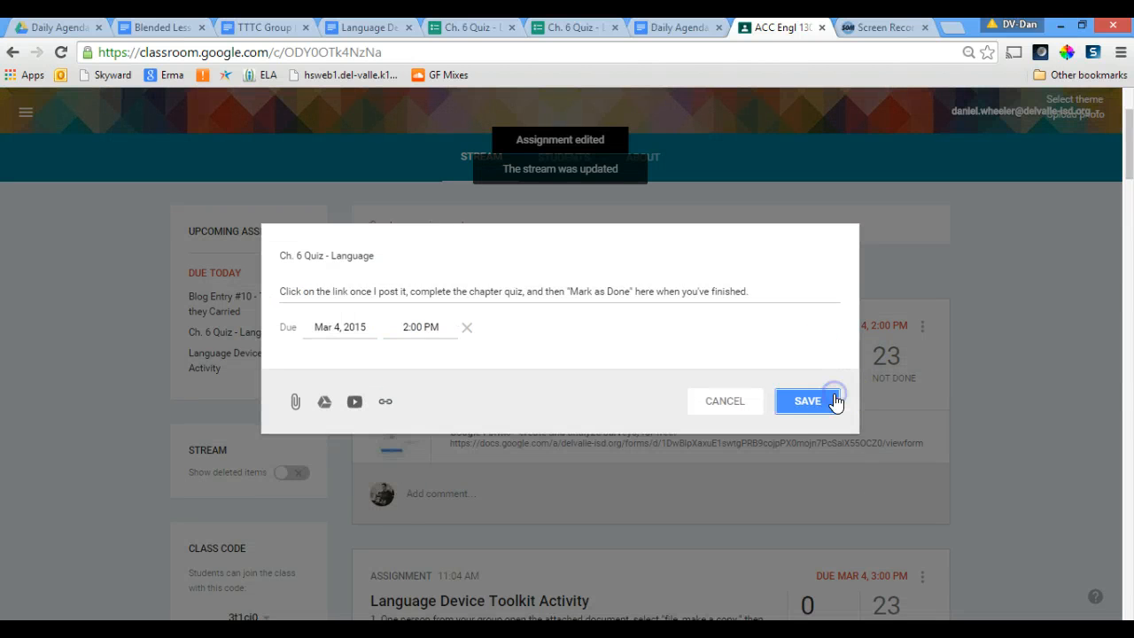
pyautogui.click(815, 401)
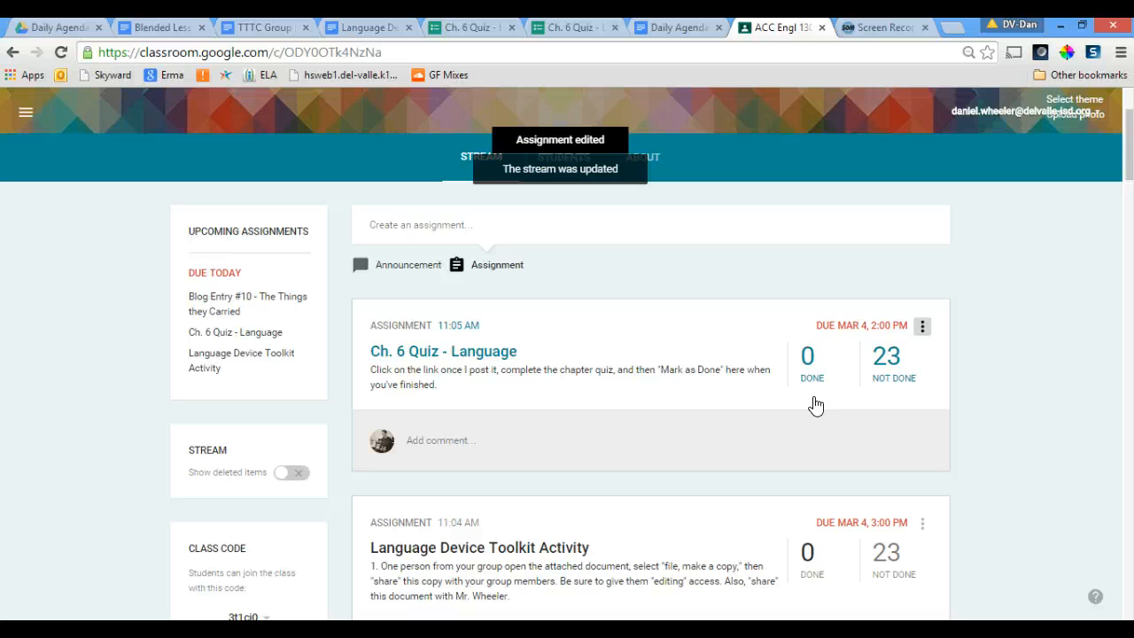
pyautogui.click(742, 432)
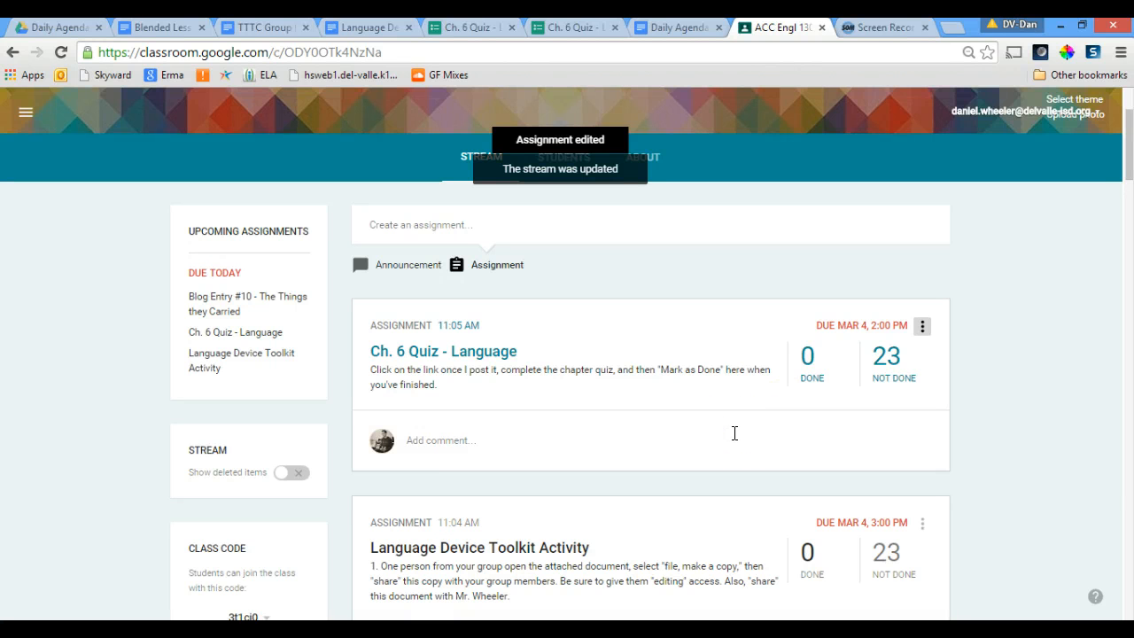
# - Start another new assignment in the class Stream titled "Daily Agenda 3.4.15"
pyautogui.click(1128, 133)
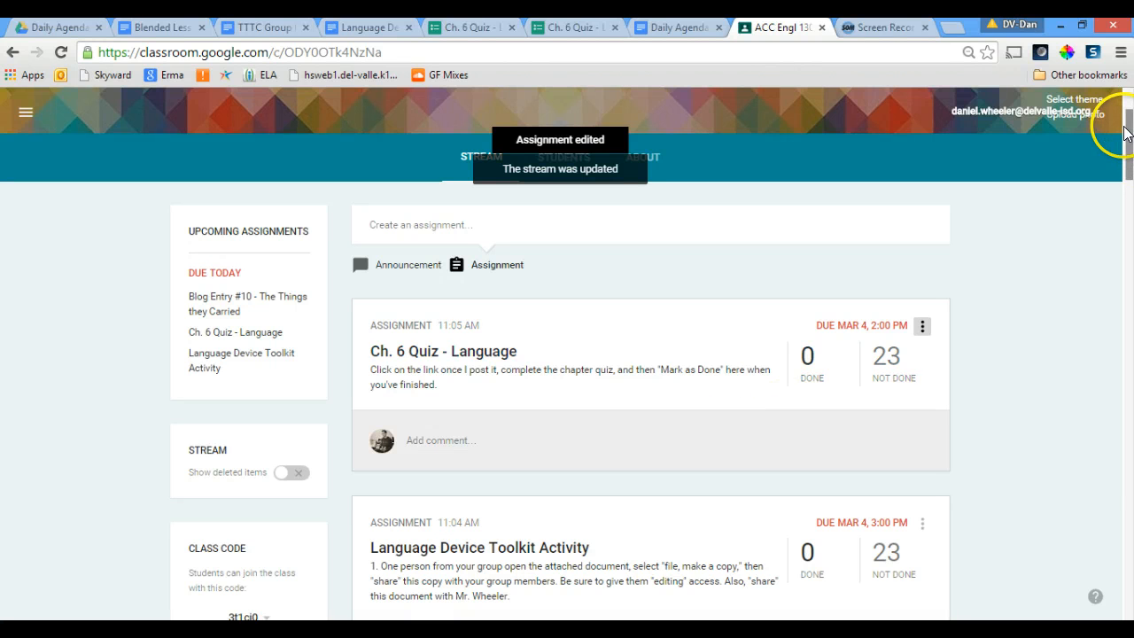
pyautogui.moveTo(1129, 129); pyautogui.dragTo(1131, 125)
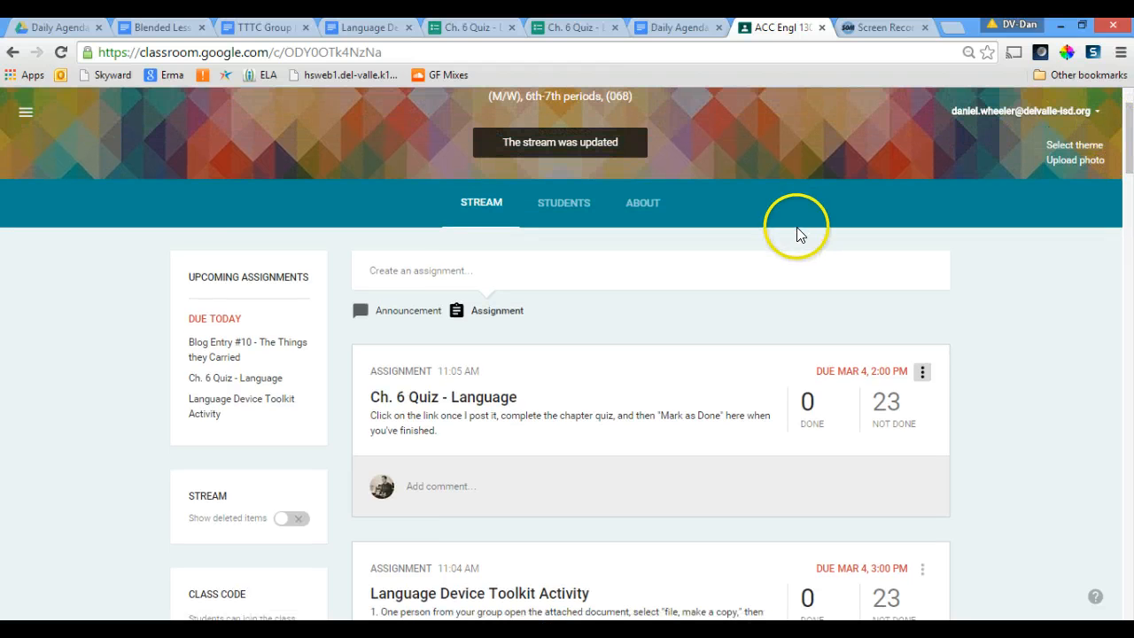
pyautogui.click(555, 269)
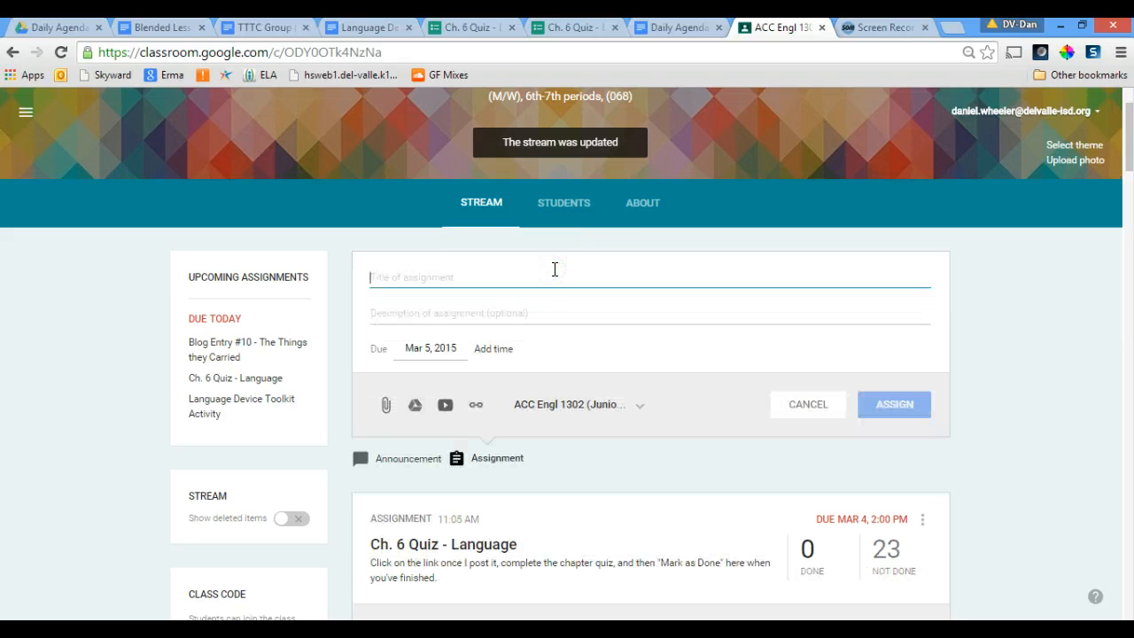
pyautogui.write('Daily Agenda 3.4.15')
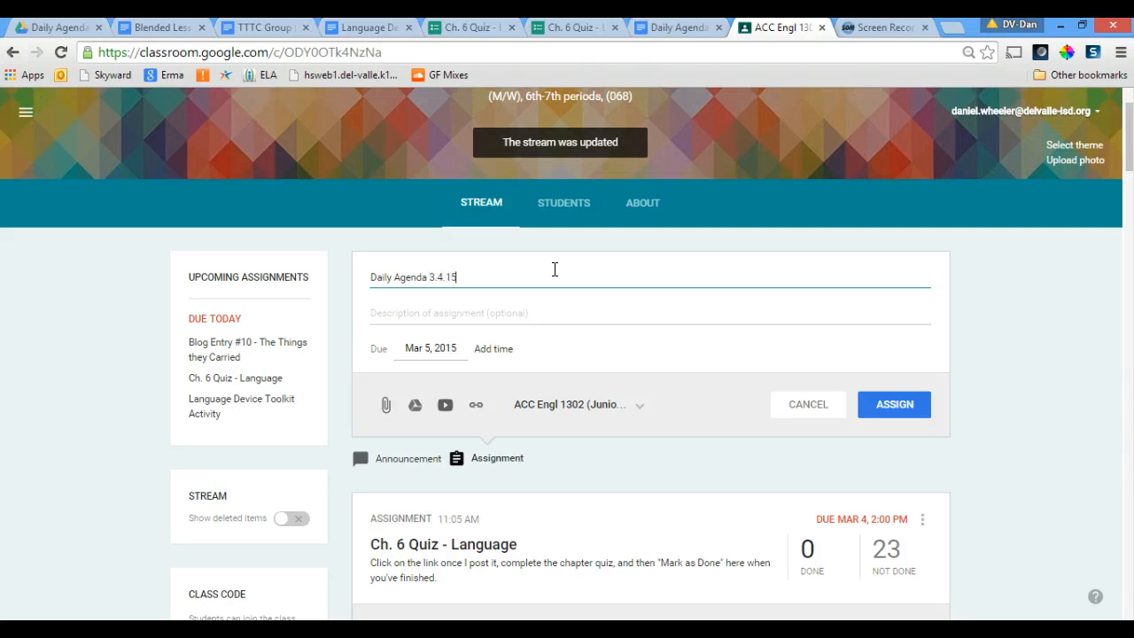
# - Attach the "Daily Agenda - 3.4.15" document from Drive's ACC English 1301/1302 > Engl 1302 > Course Docs & Resources > Daily Agendas folder to the new assignment
pyautogui.click(415, 404)
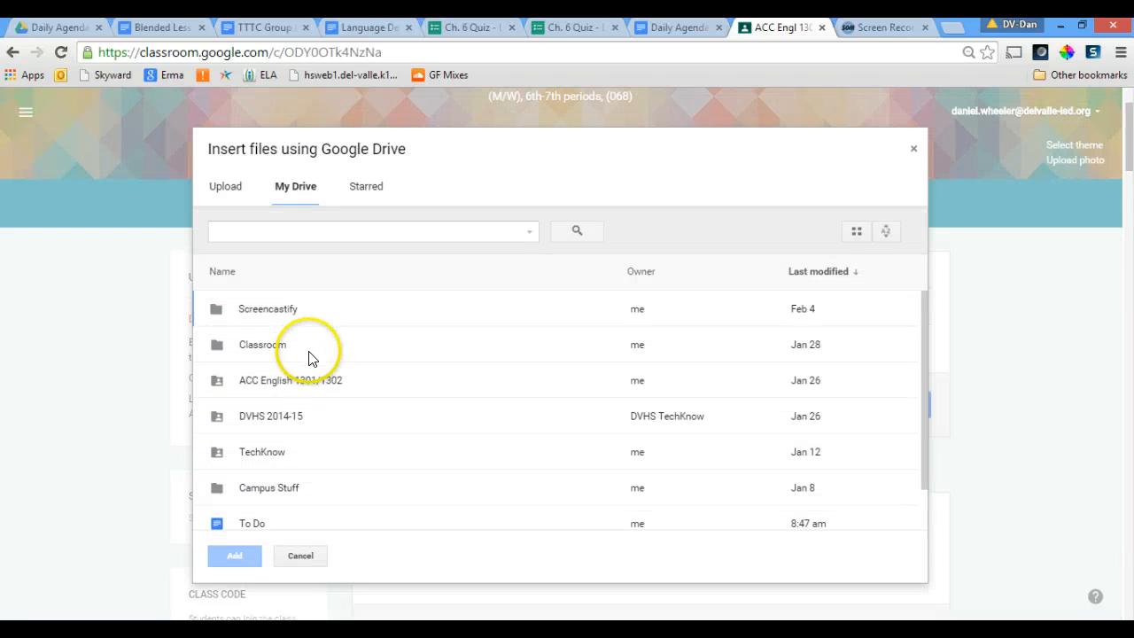
pyautogui.doubleClick(309, 379)
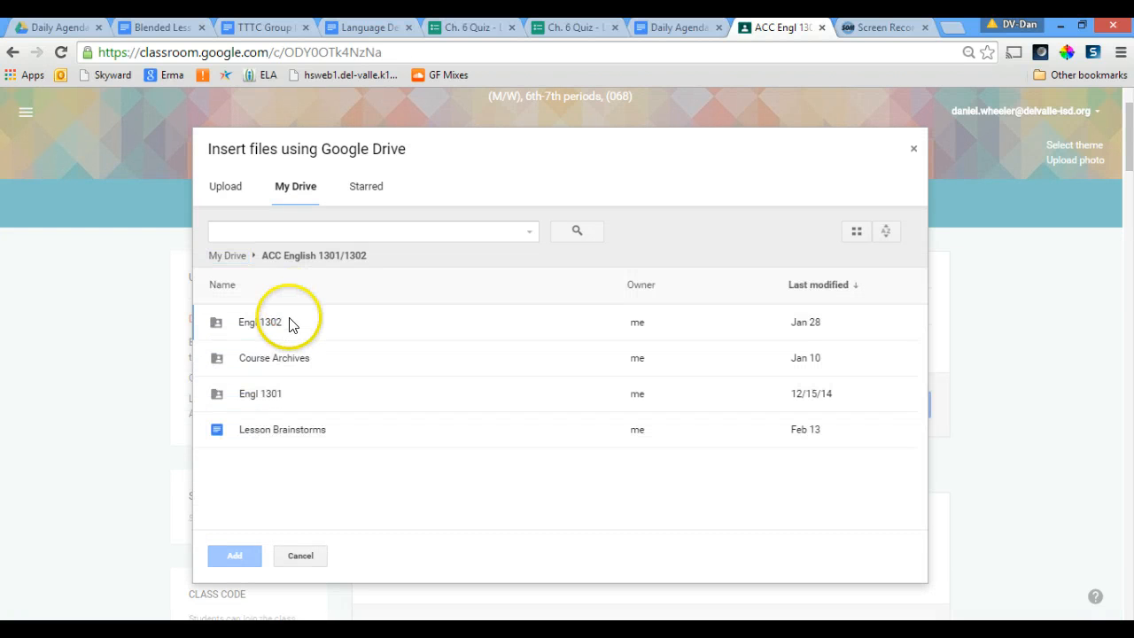
pyautogui.doubleClick(289, 322)
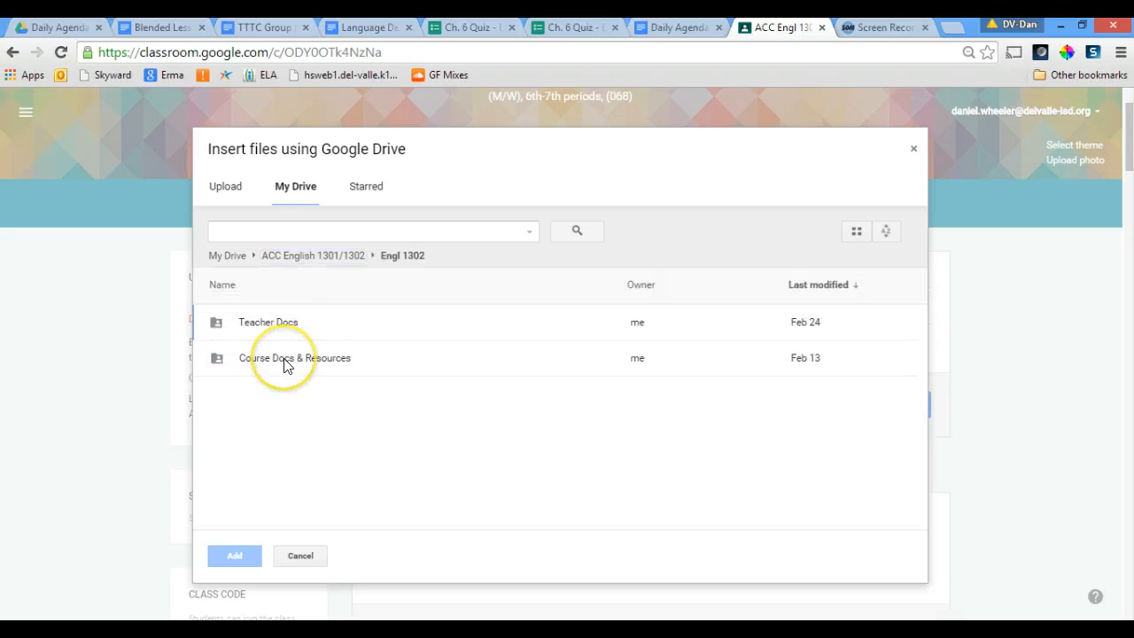
pyautogui.click(285, 362)
pyautogui.click(284, 359)
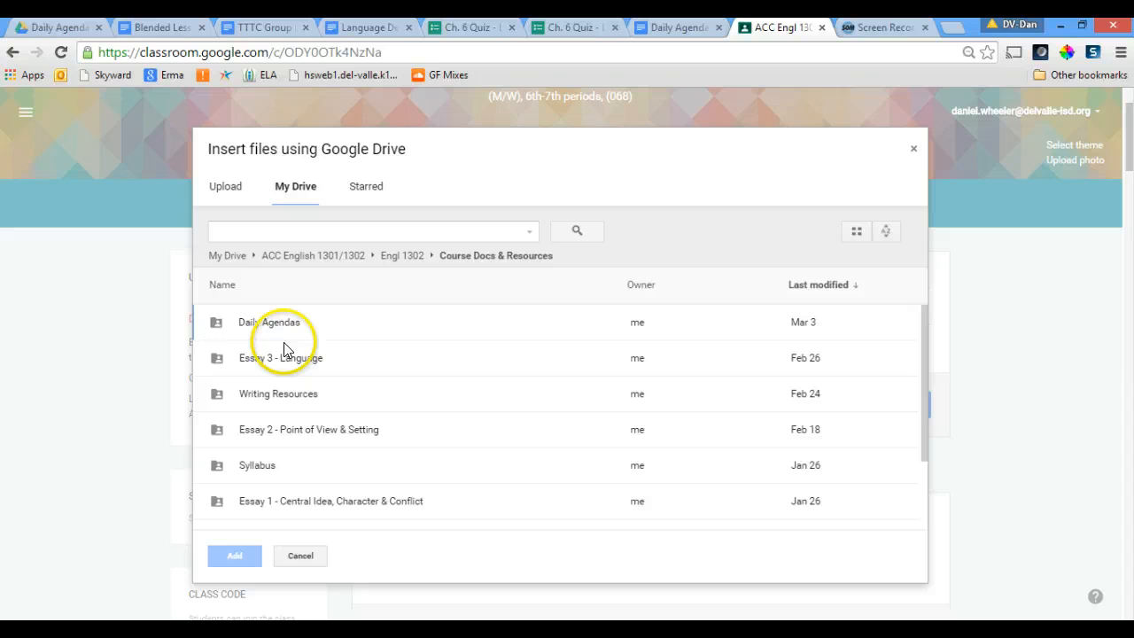
pyautogui.doubleClick(279, 323)
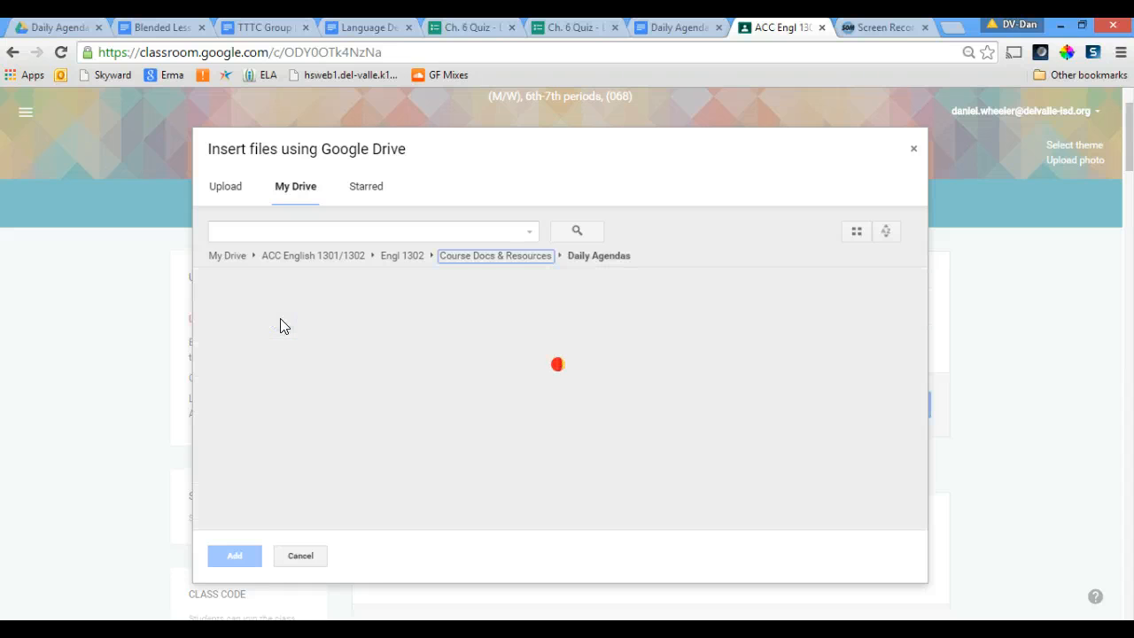
pyautogui.click(281, 324)
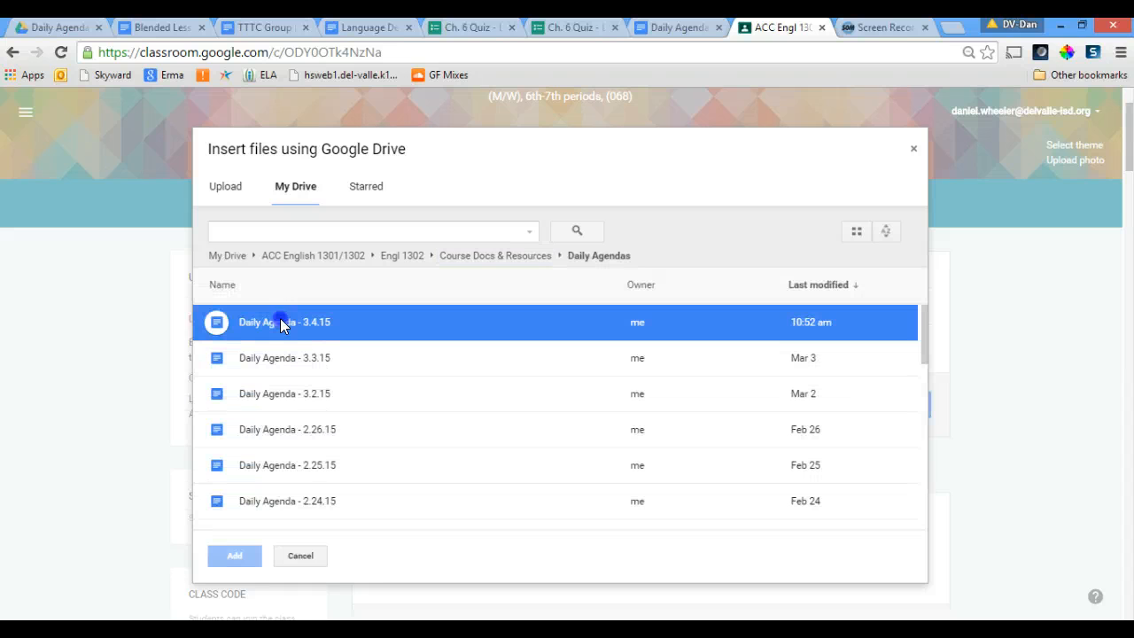
pyautogui.click(251, 555)
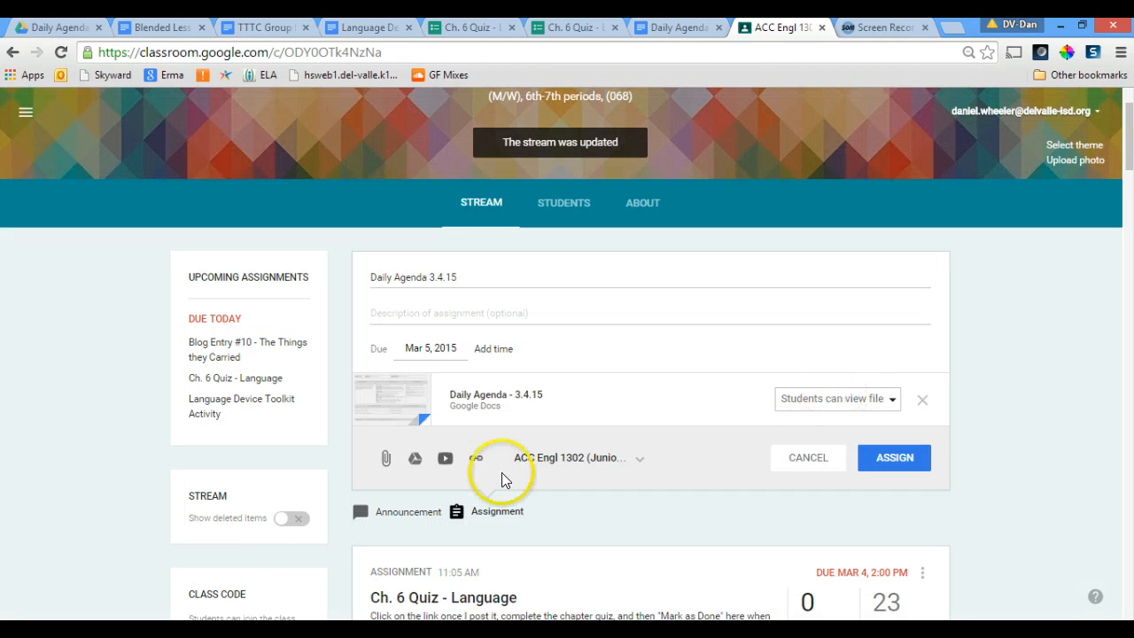
# - Switch the new Stream post from an assignment to an announcement with the text "Daily Agenda 3.4.15"
pyautogui.click(407, 513)
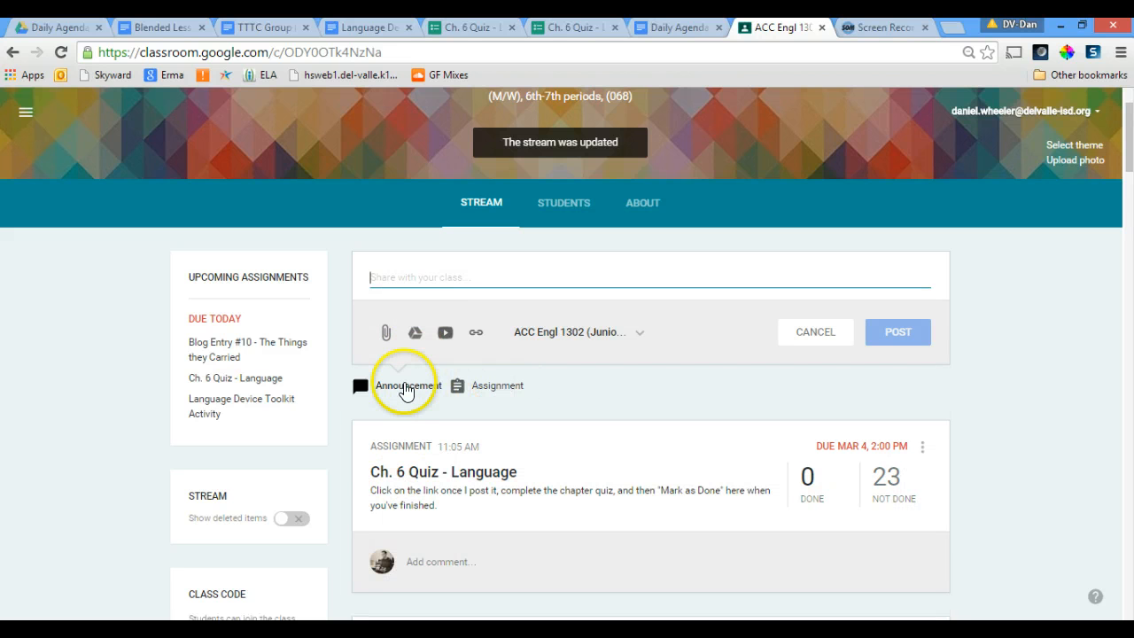
pyautogui.write('Daily')
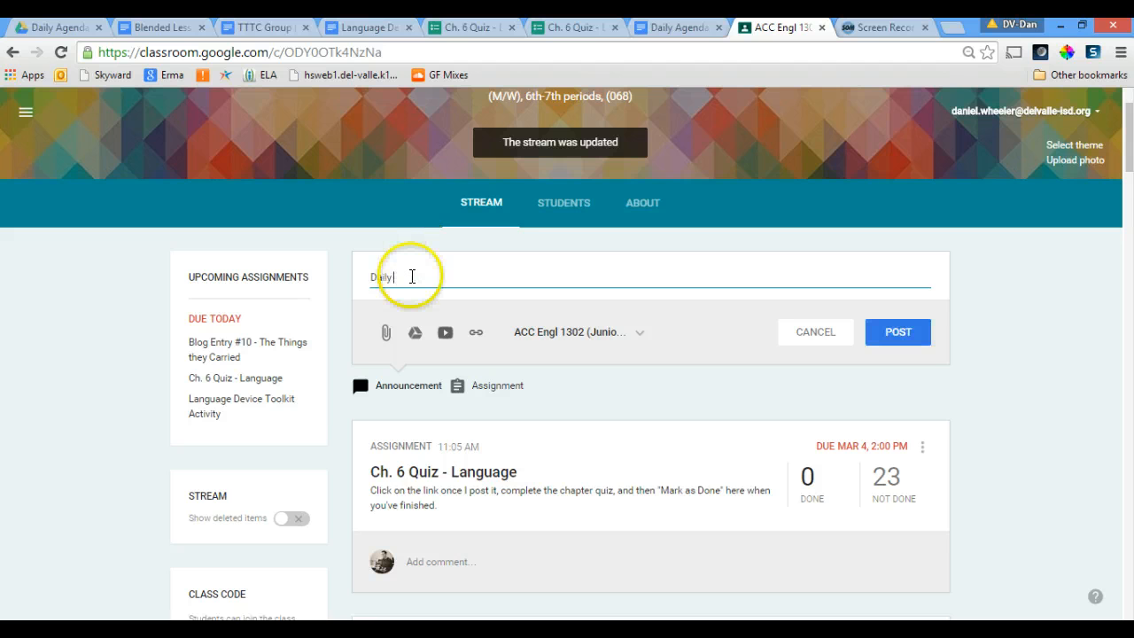
pyautogui.write(' Agenda 3.4.15')
# - Attach the "Daily Agenda - 3.4.15" document from the Engl 1302 Daily Agendas folder in Drive to the announcement and post it
pyautogui.click(414, 332)
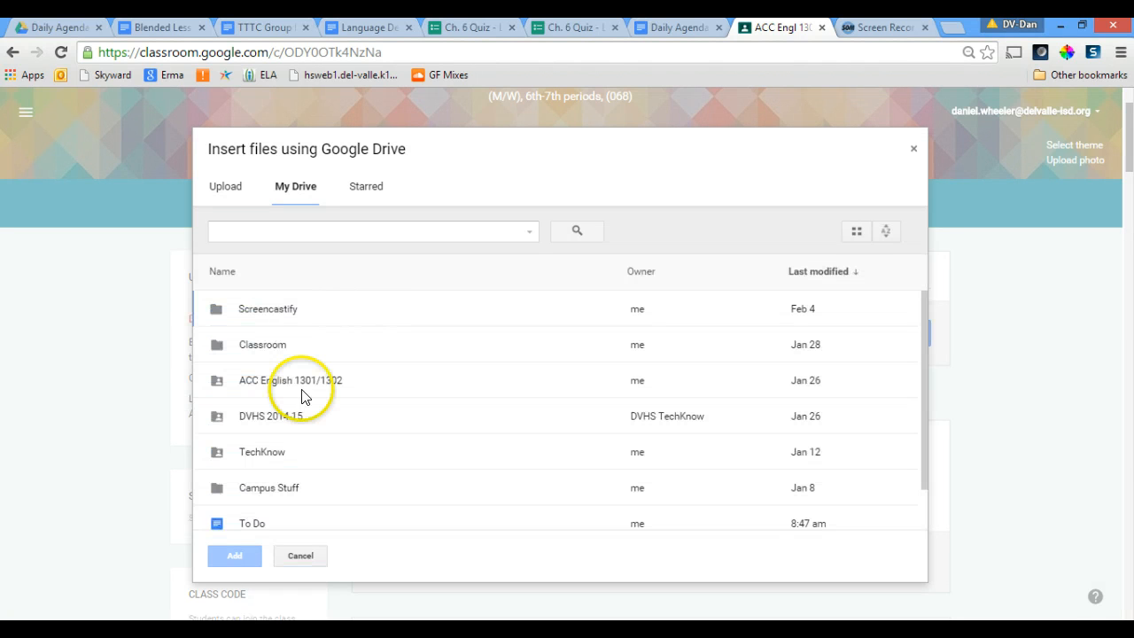
pyautogui.doubleClick(301, 385)
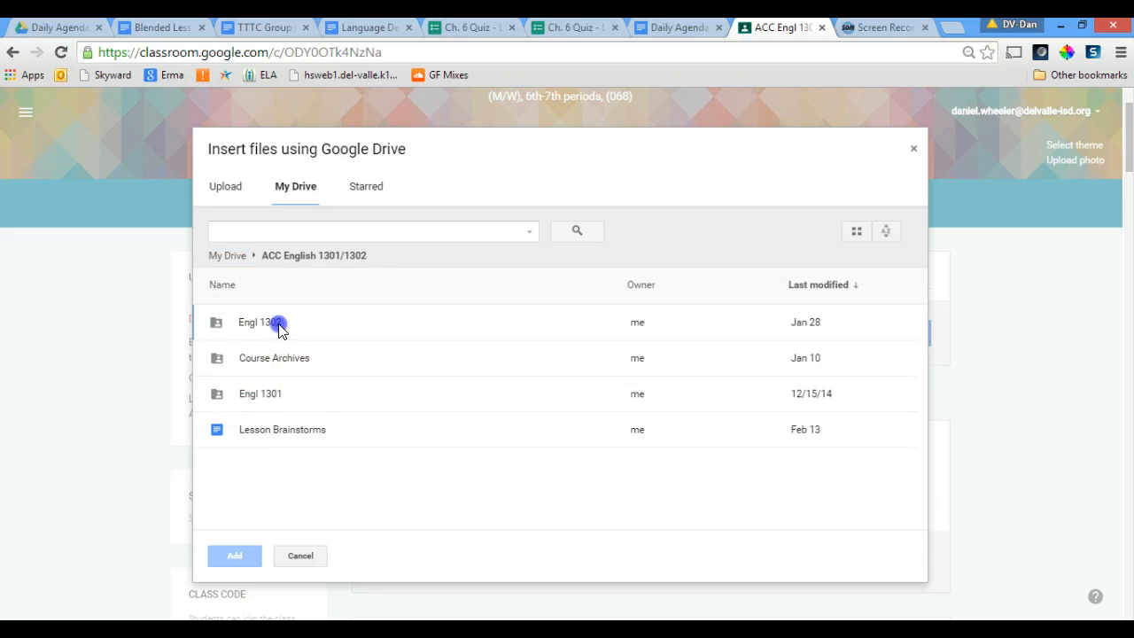
pyautogui.doubleClick(278, 324)
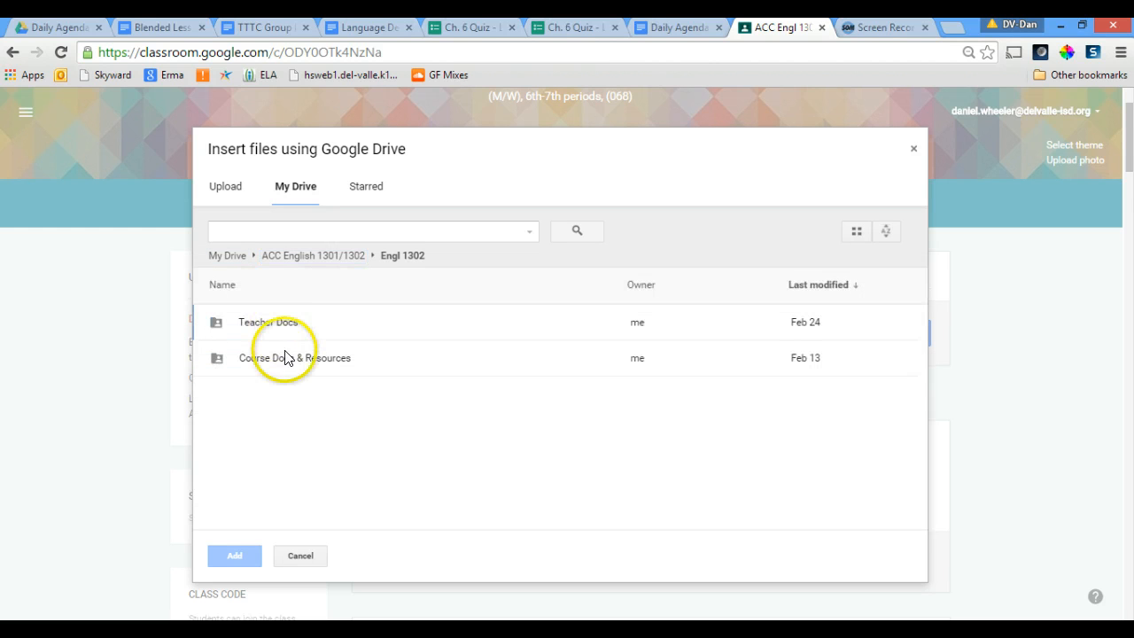
pyautogui.doubleClick(286, 358)
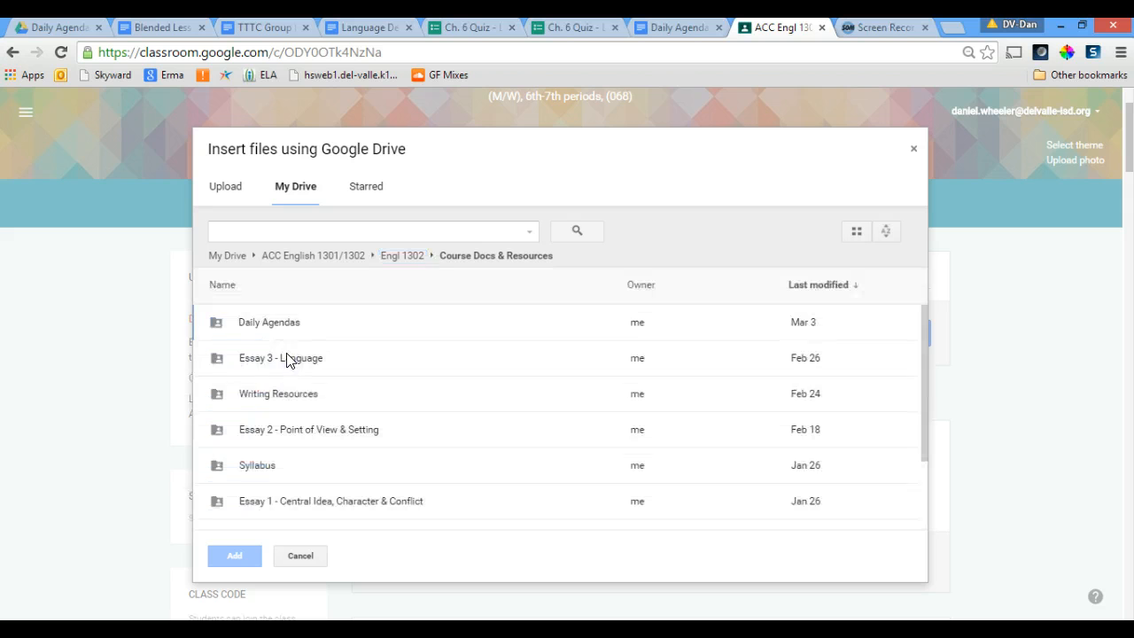
pyautogui.doubleClick(278, 322)
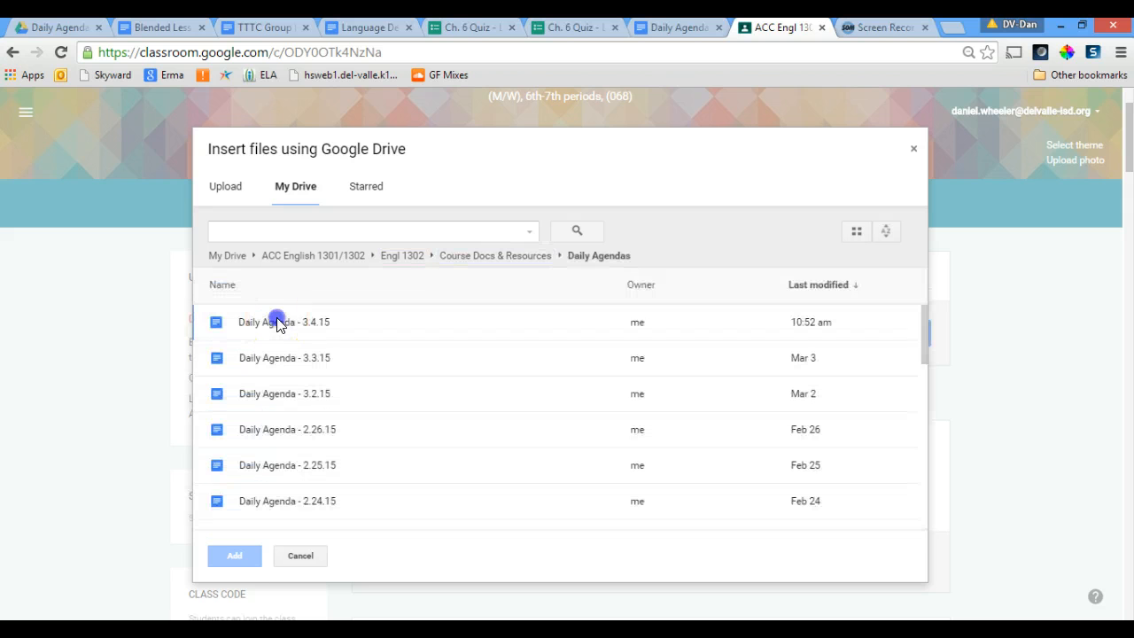
pyautogui.click(278, 322)
pyautogui.click(234, 555)
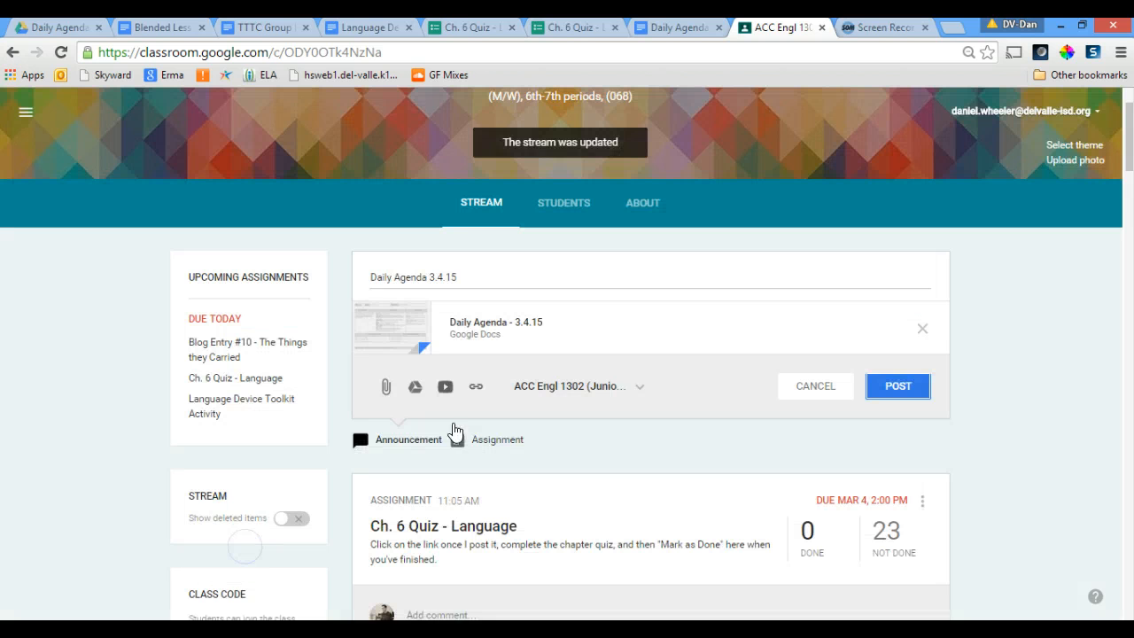
pyautogui.click(909, 383)
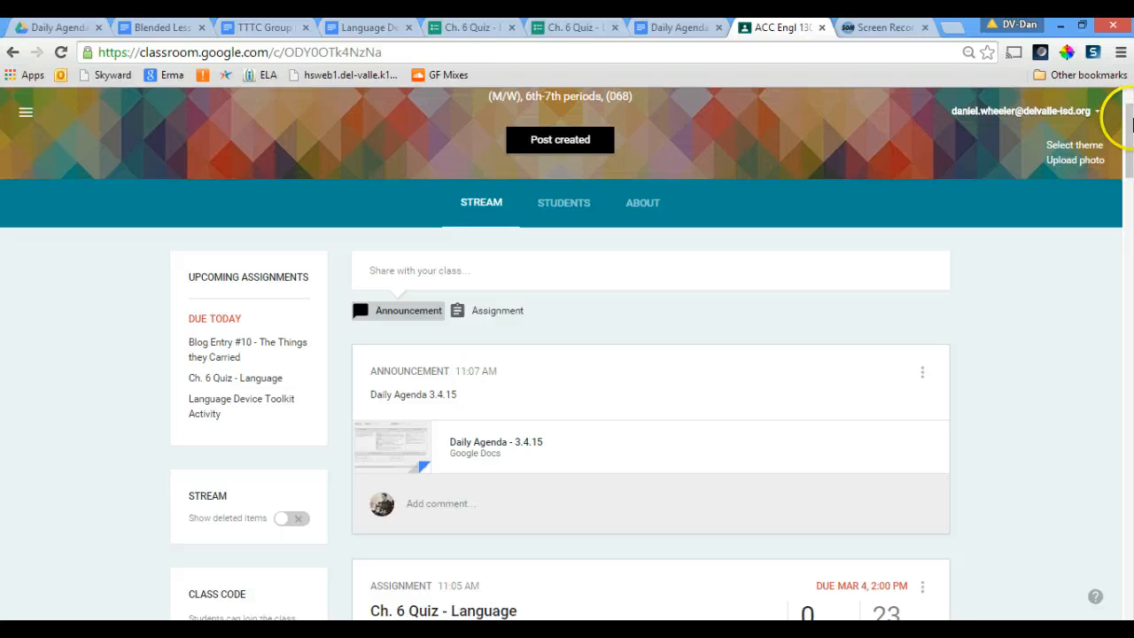
# - Review the class Stream posts, the station and homework instructions in the Daily Agenda document, and the Blended Lesson Design outline in Google Docs
pyautogui.moveTo(1129, 120); pyautogui.dragTo(1129, 141)
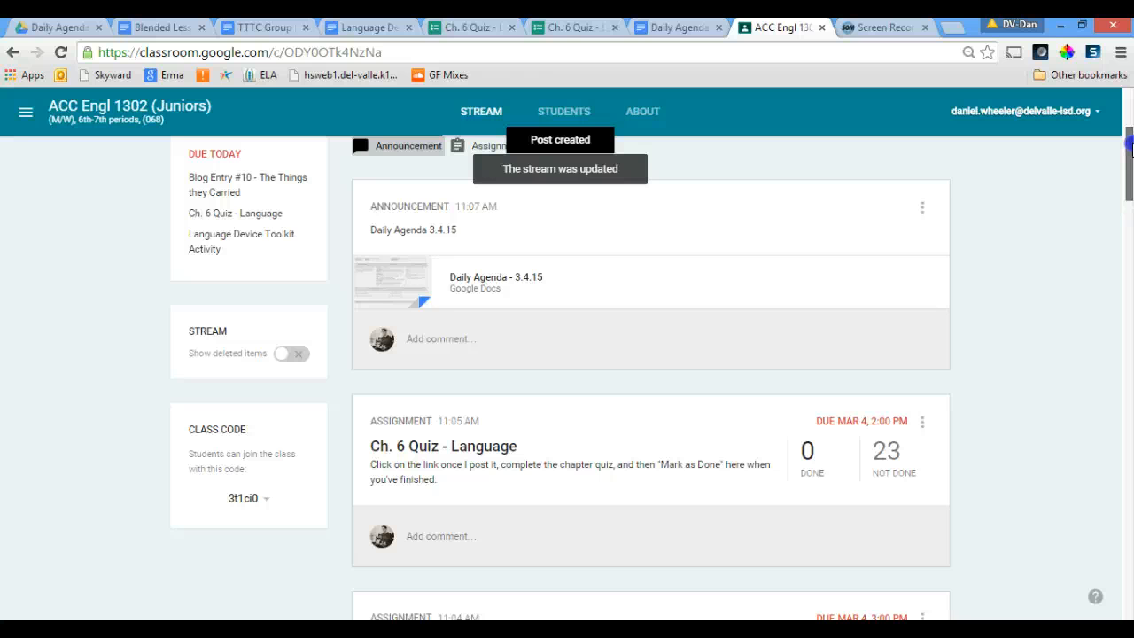
pyautogui.moveTo(1130, 148); pyautogui.dragTo(1130, 156)
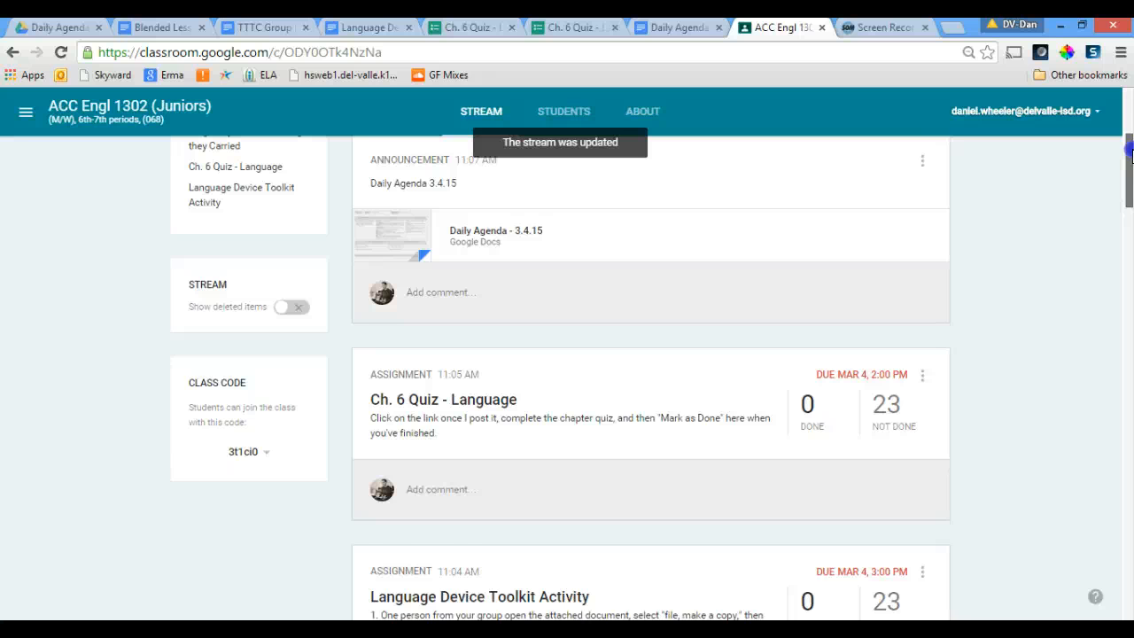
pyautogui.moveTo(1130, 155); pyautogui.dragTo(1130, 157)
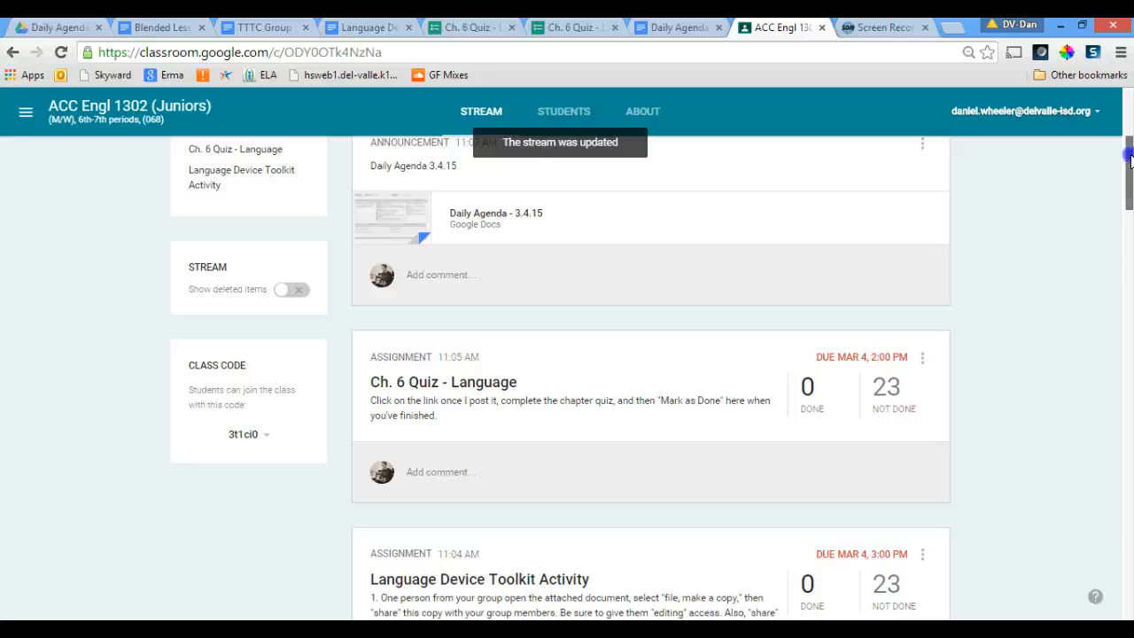
pyautogui.moveTo(1131, 158); pyautogui.dragTo(1129, 102)
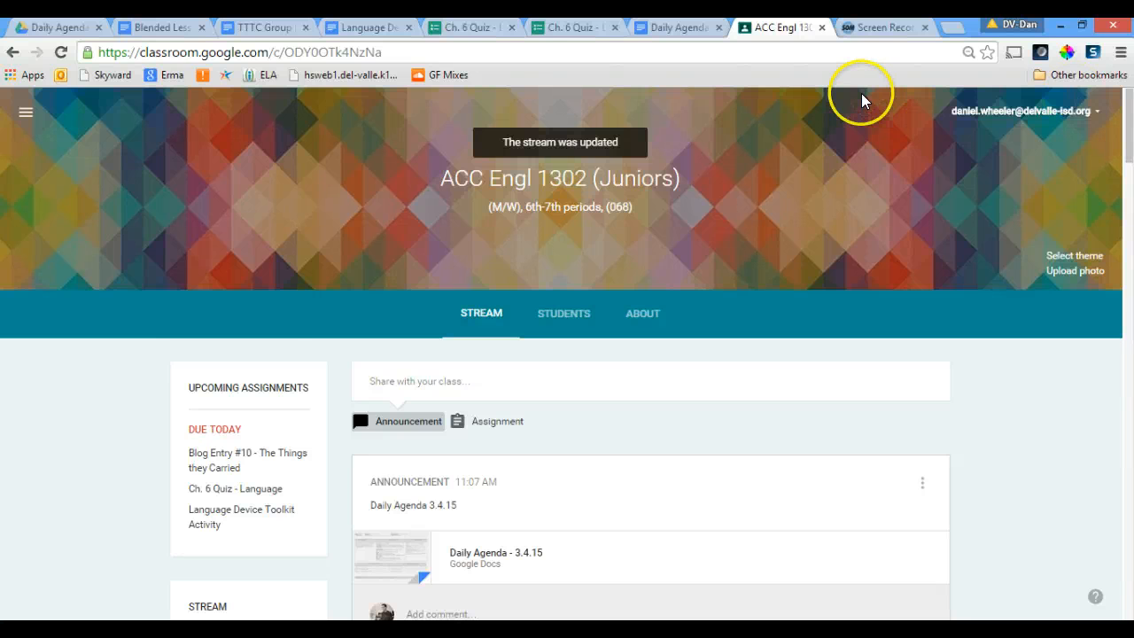
pyautogui.click(679, 27)
pyautogui.moveTo(1132, 465)
pyautogui.mouseDown()
pyautogui.moveTo(1131, 381)
pyautogui.moveTo(1130, 456)
pyautogui.mouseUp()
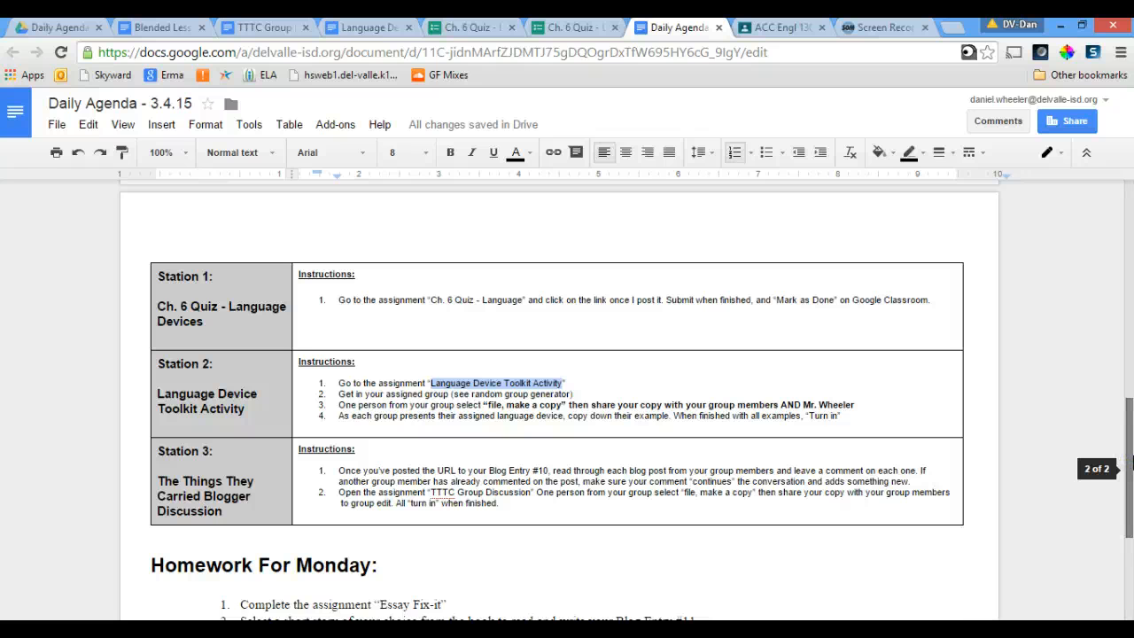
pyautogui.moveTo(1131, 465); pyautogui.dragTo(1120, 505)
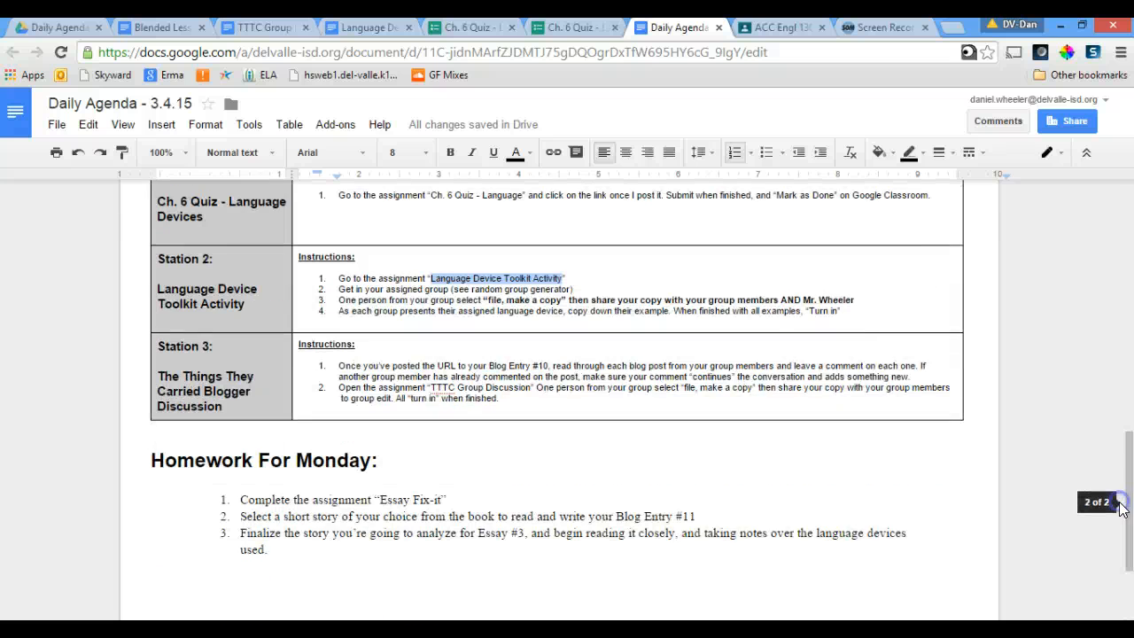
pyautogui.click(775, 27)
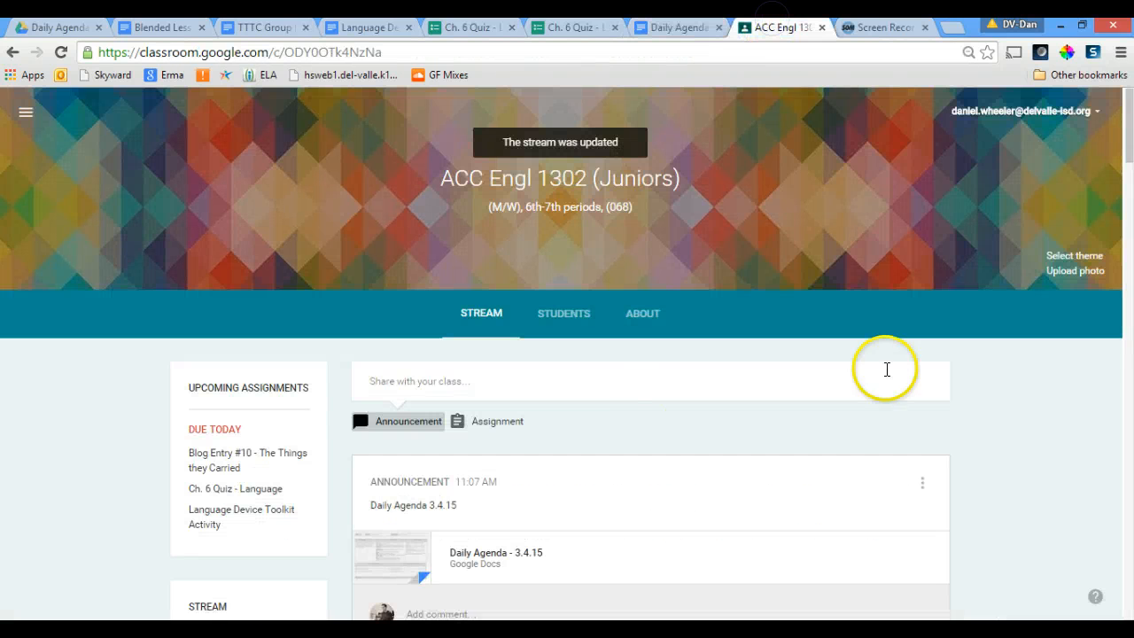
pyautogui.moveTo(1123, 153)
pyautogui.mouseDown()
pyautogui.moveTo(1128, 173)
pyautogui.moveTo(1128, 132)
pyautogui.mouseUp()
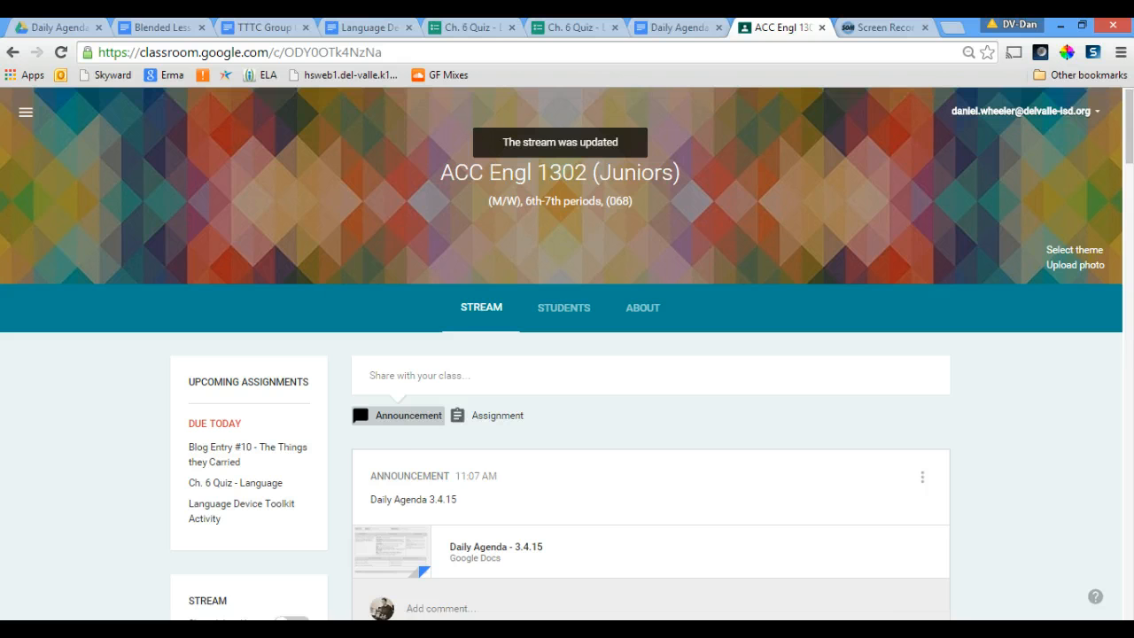
pyautogui.click(160, 26)
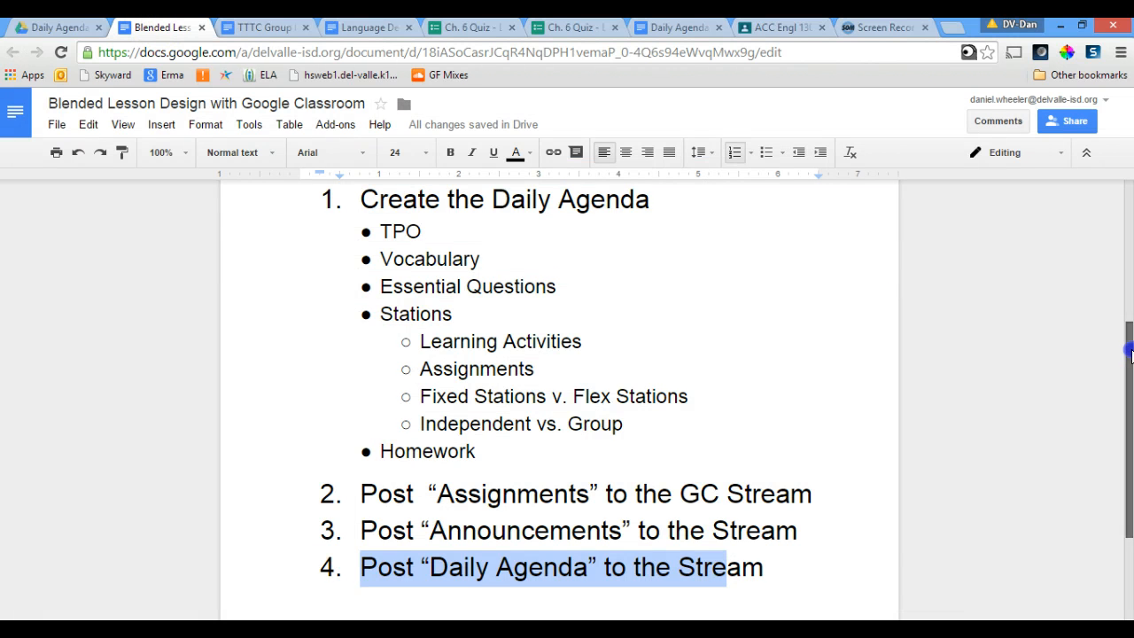
pyautogui.moveTo(1130, 354); pyautogui.dragTo(1122, 234)
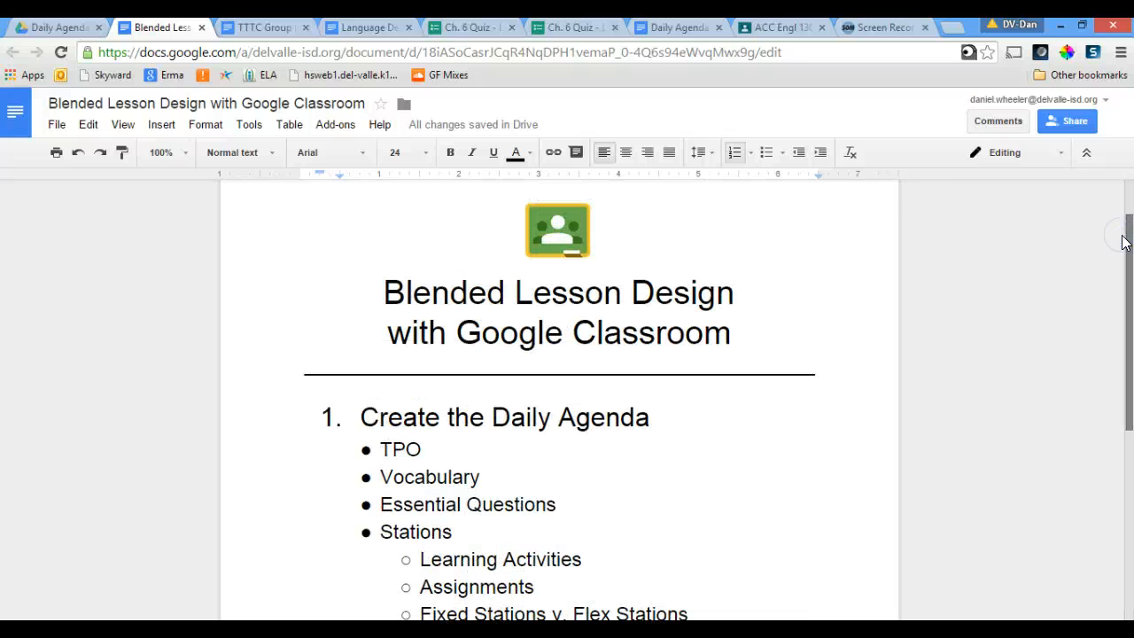